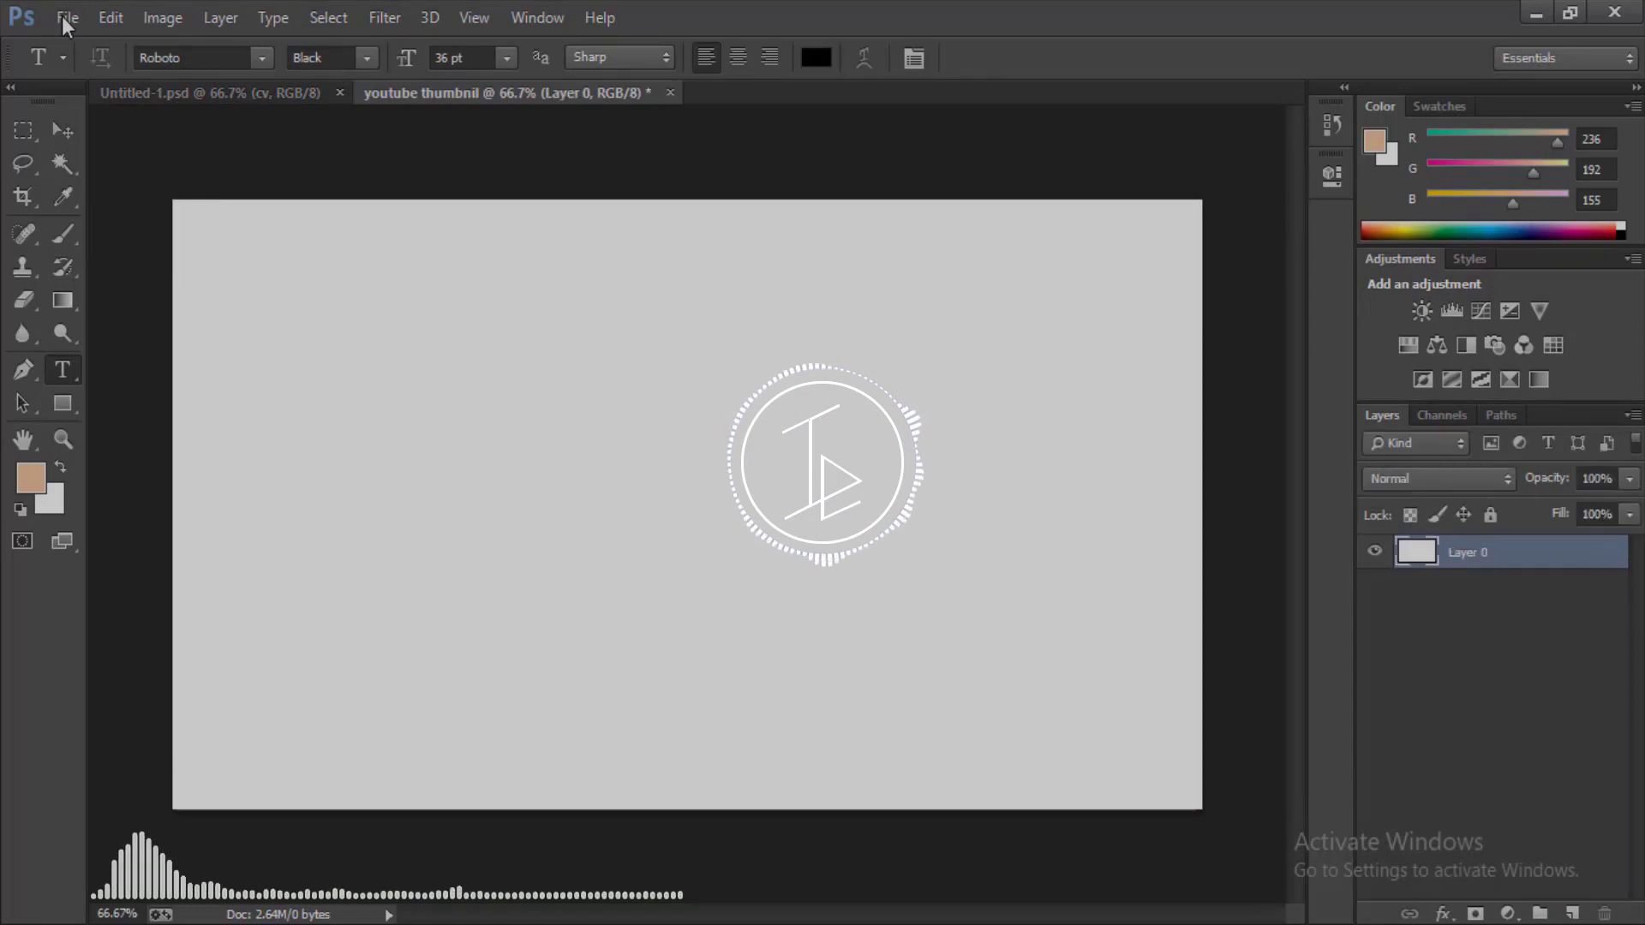
- Place the image 1000 as an embedded background that fills the whole canvas
left_click(67, 19)
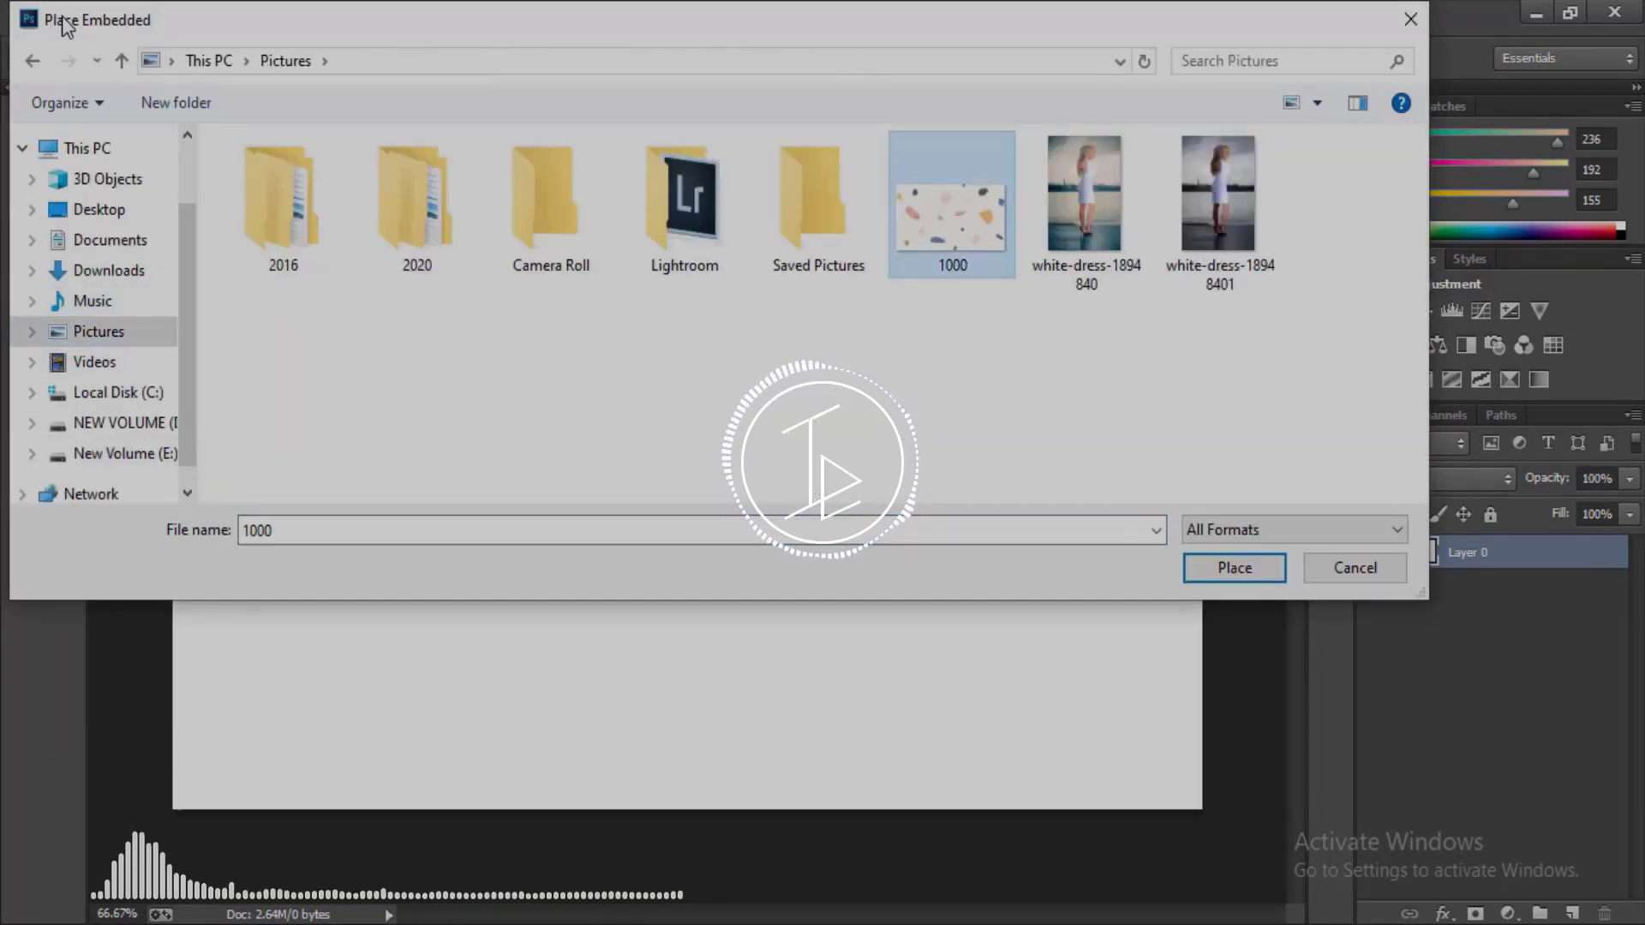
key("Return")
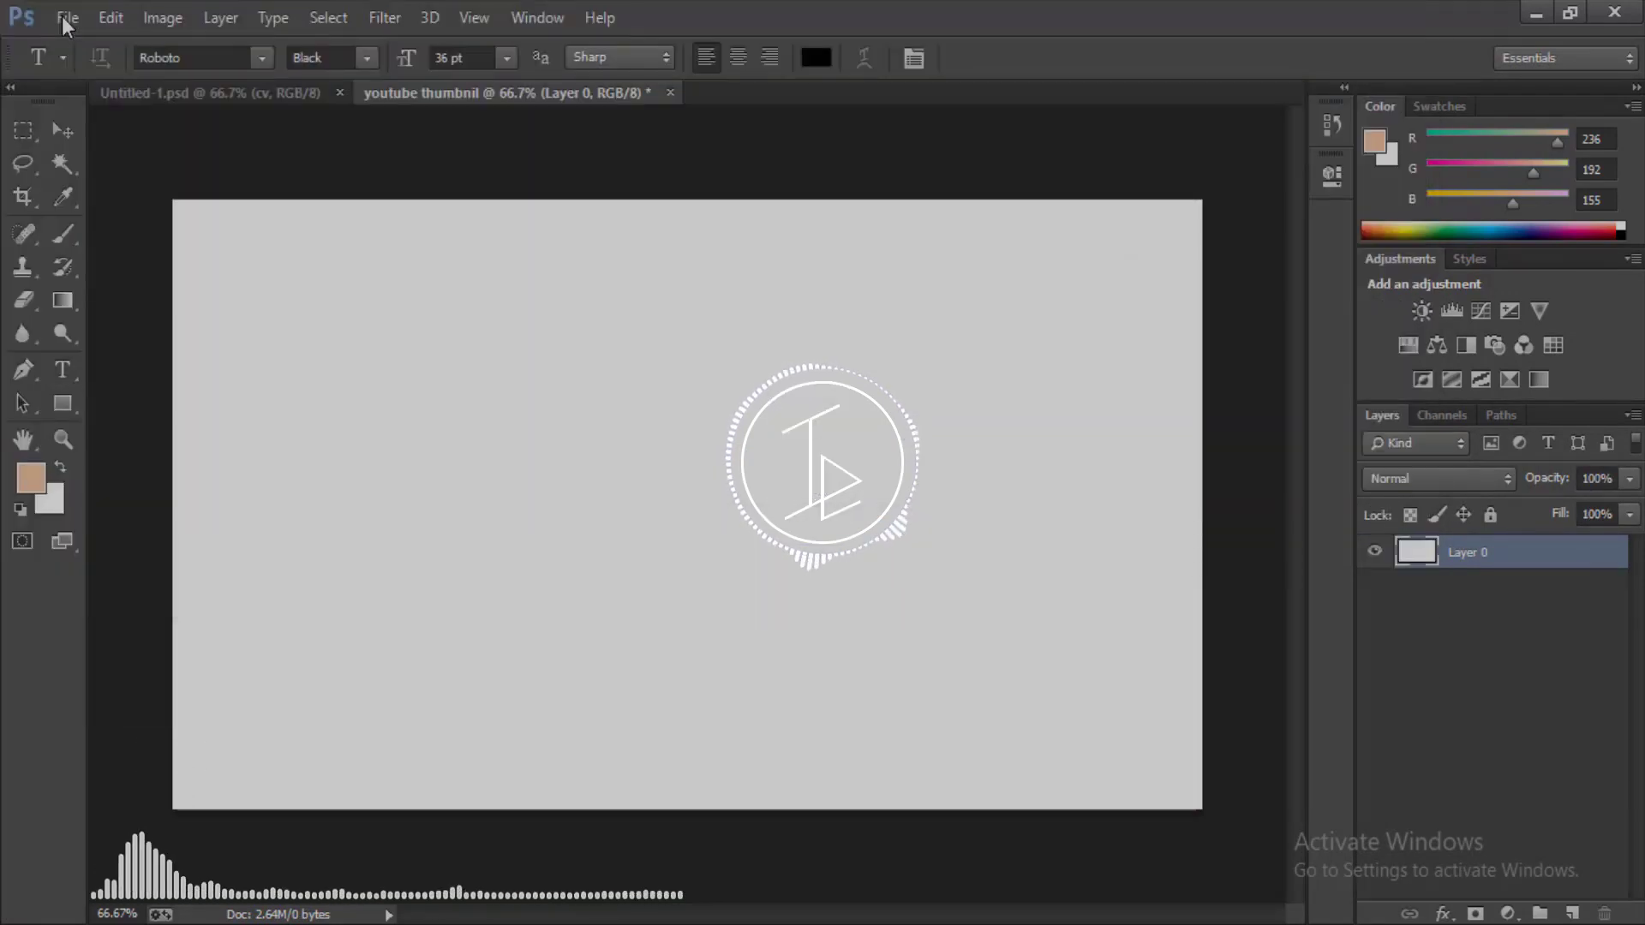
key("Return")
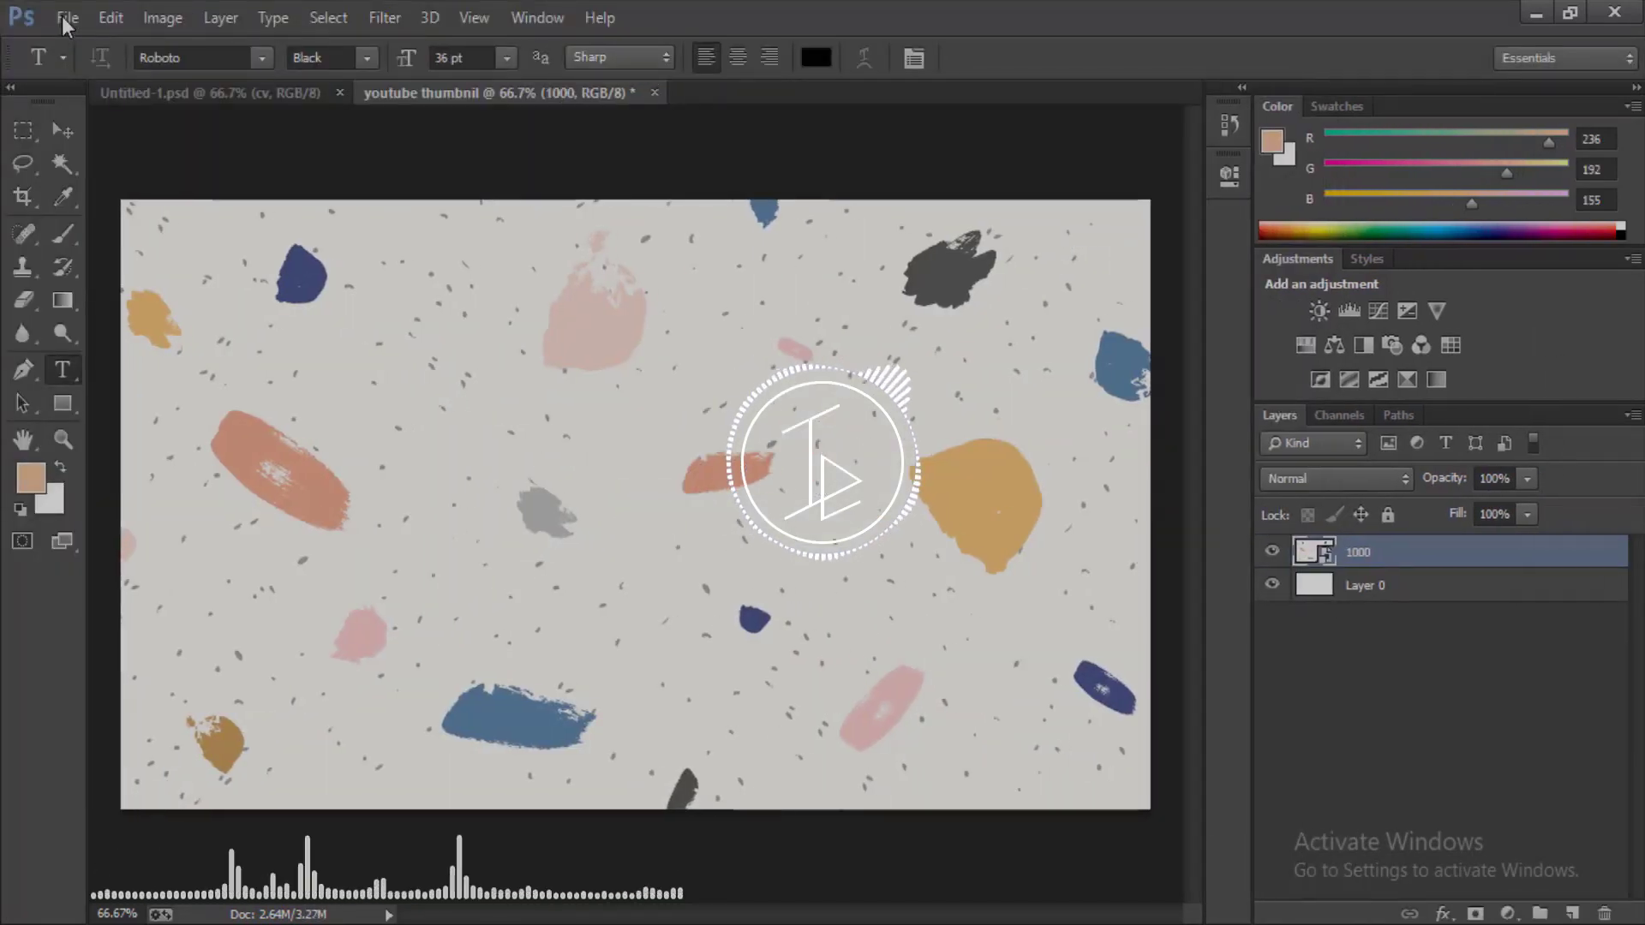
- Place the embedded photo white-dress-18948401 on the left side of the canvas, scaled down and with a drop shadow
left_click(67, 19)
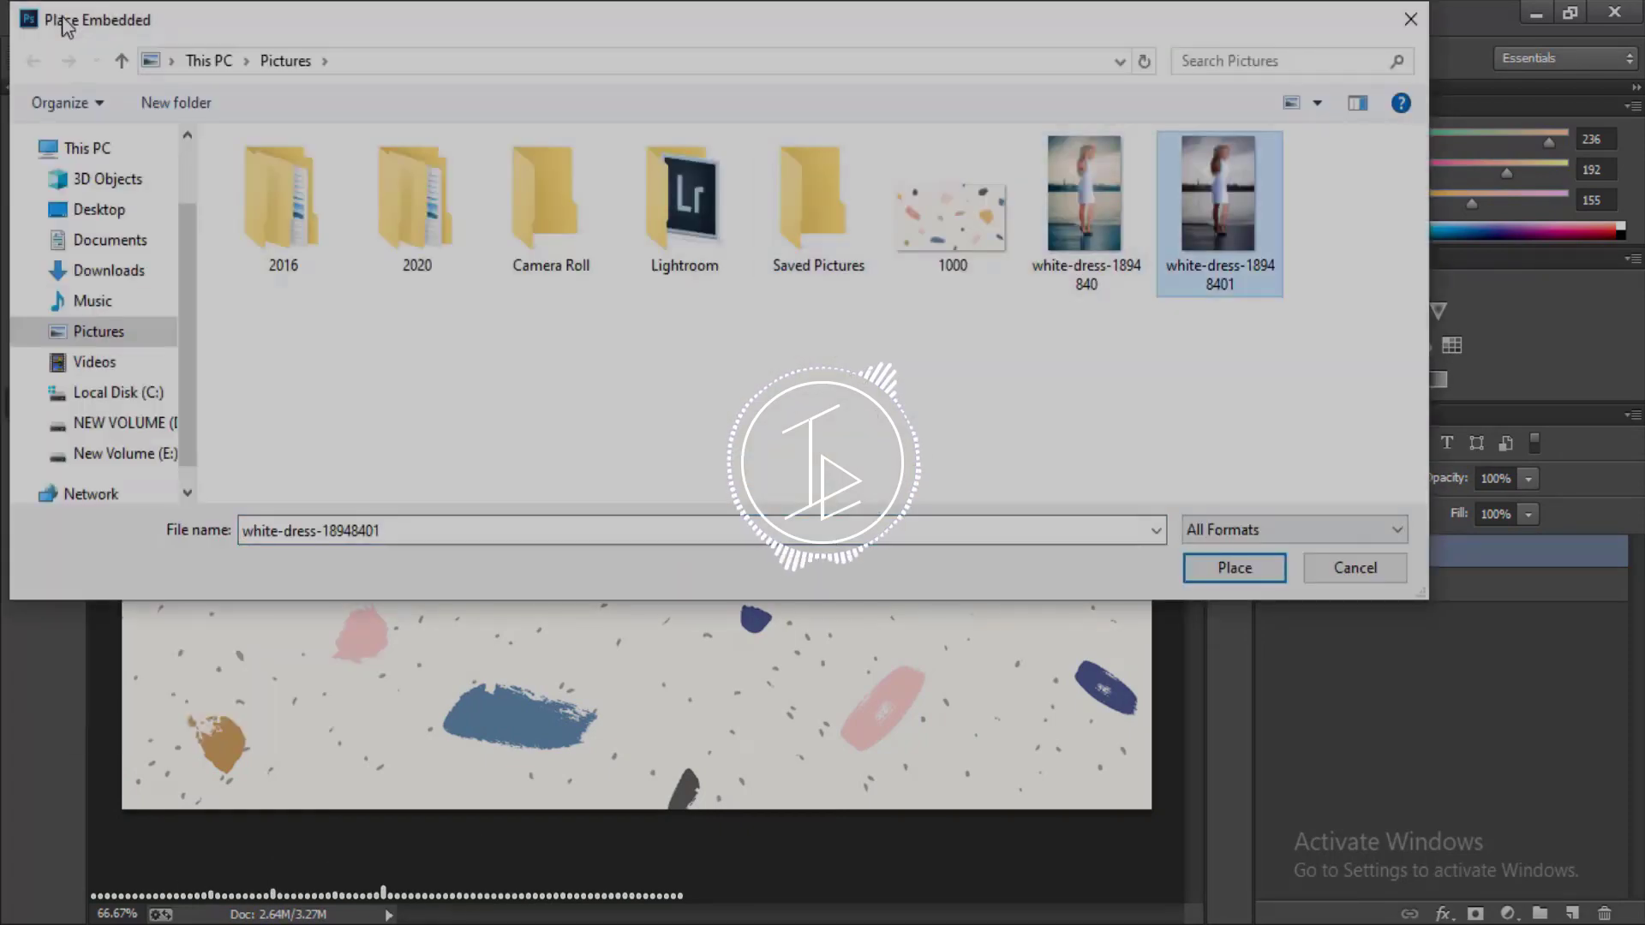
key("Return")
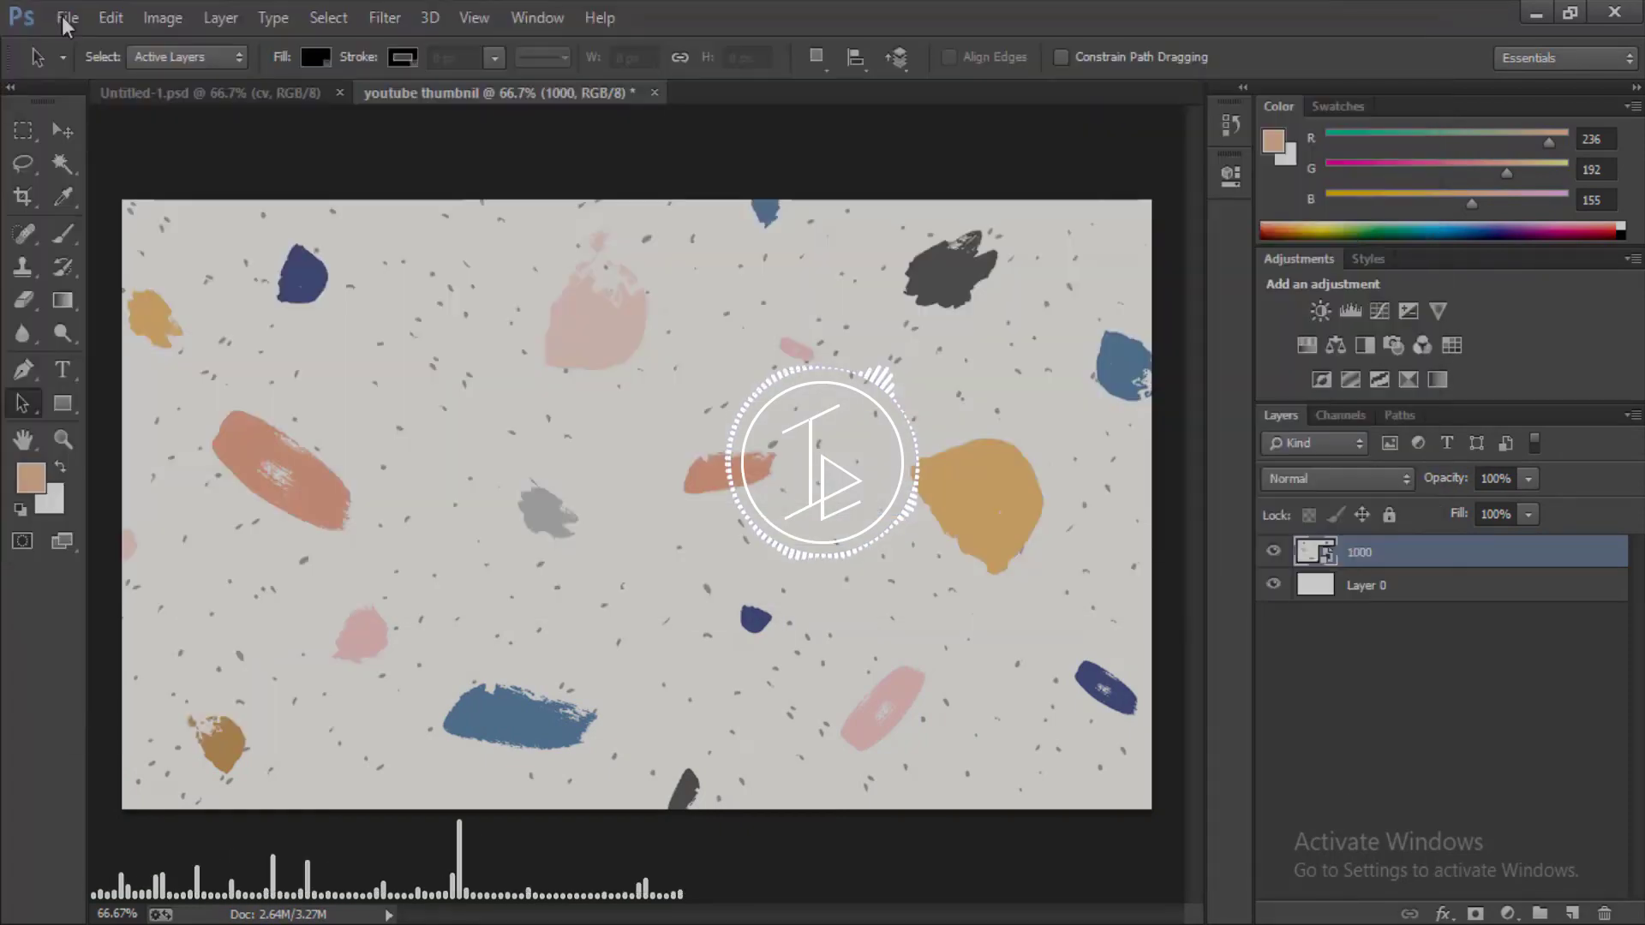
key("Return")
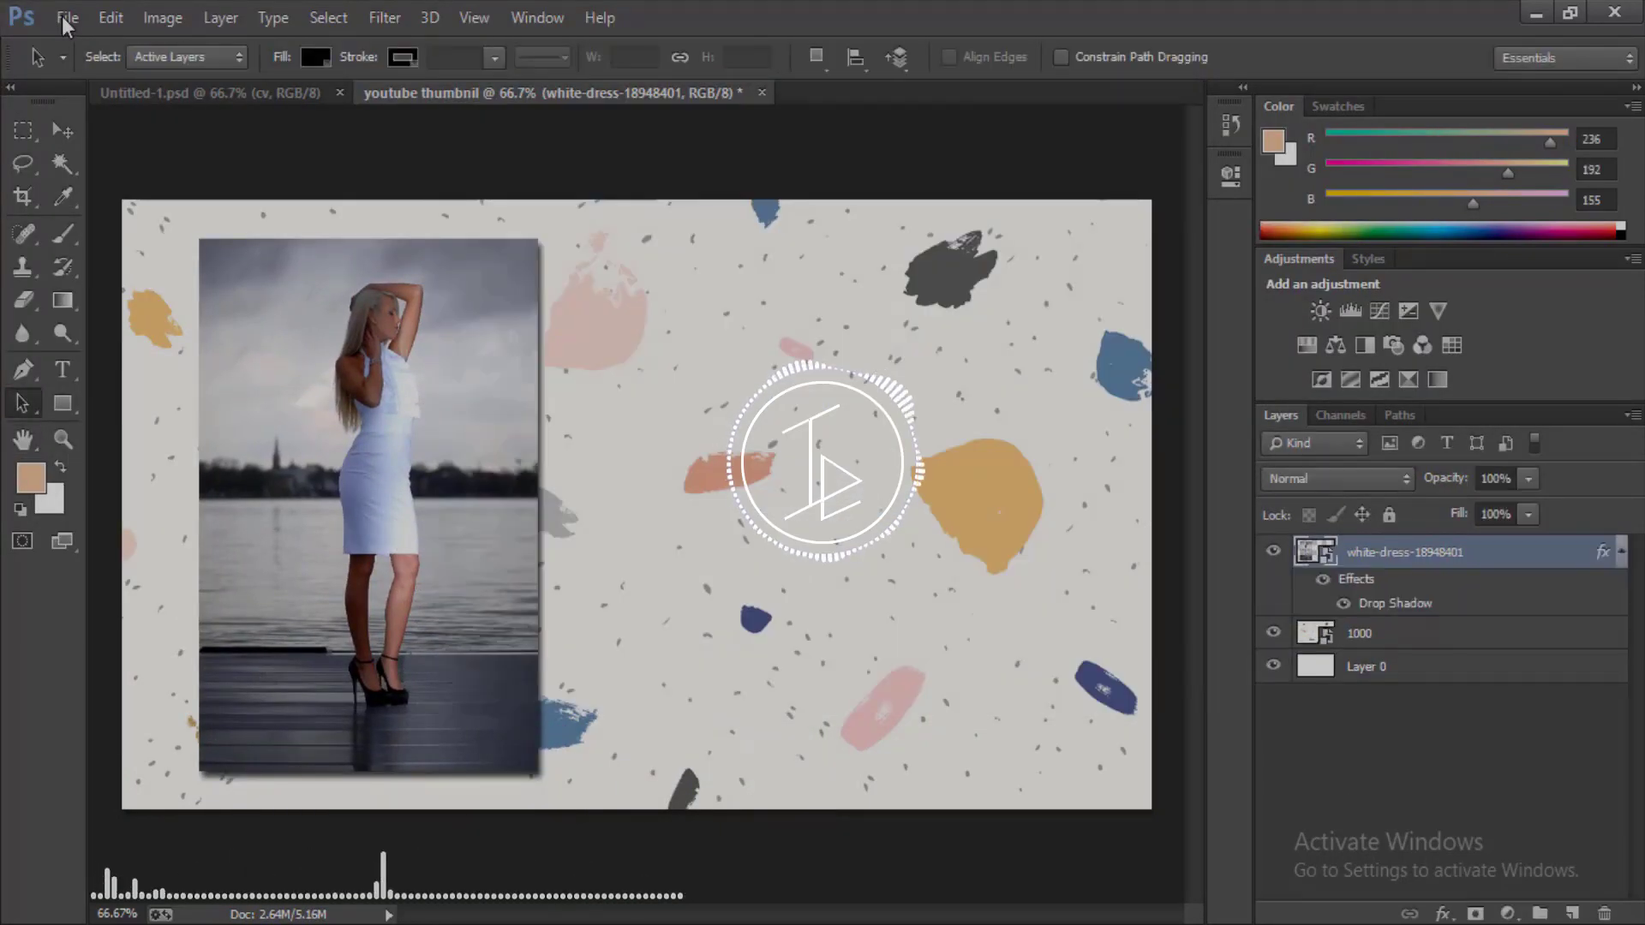
- Place the embedded photo white-dress-1894840 beside the first photo at about 71% scale, with a drop shadow
left_click(67, 19)
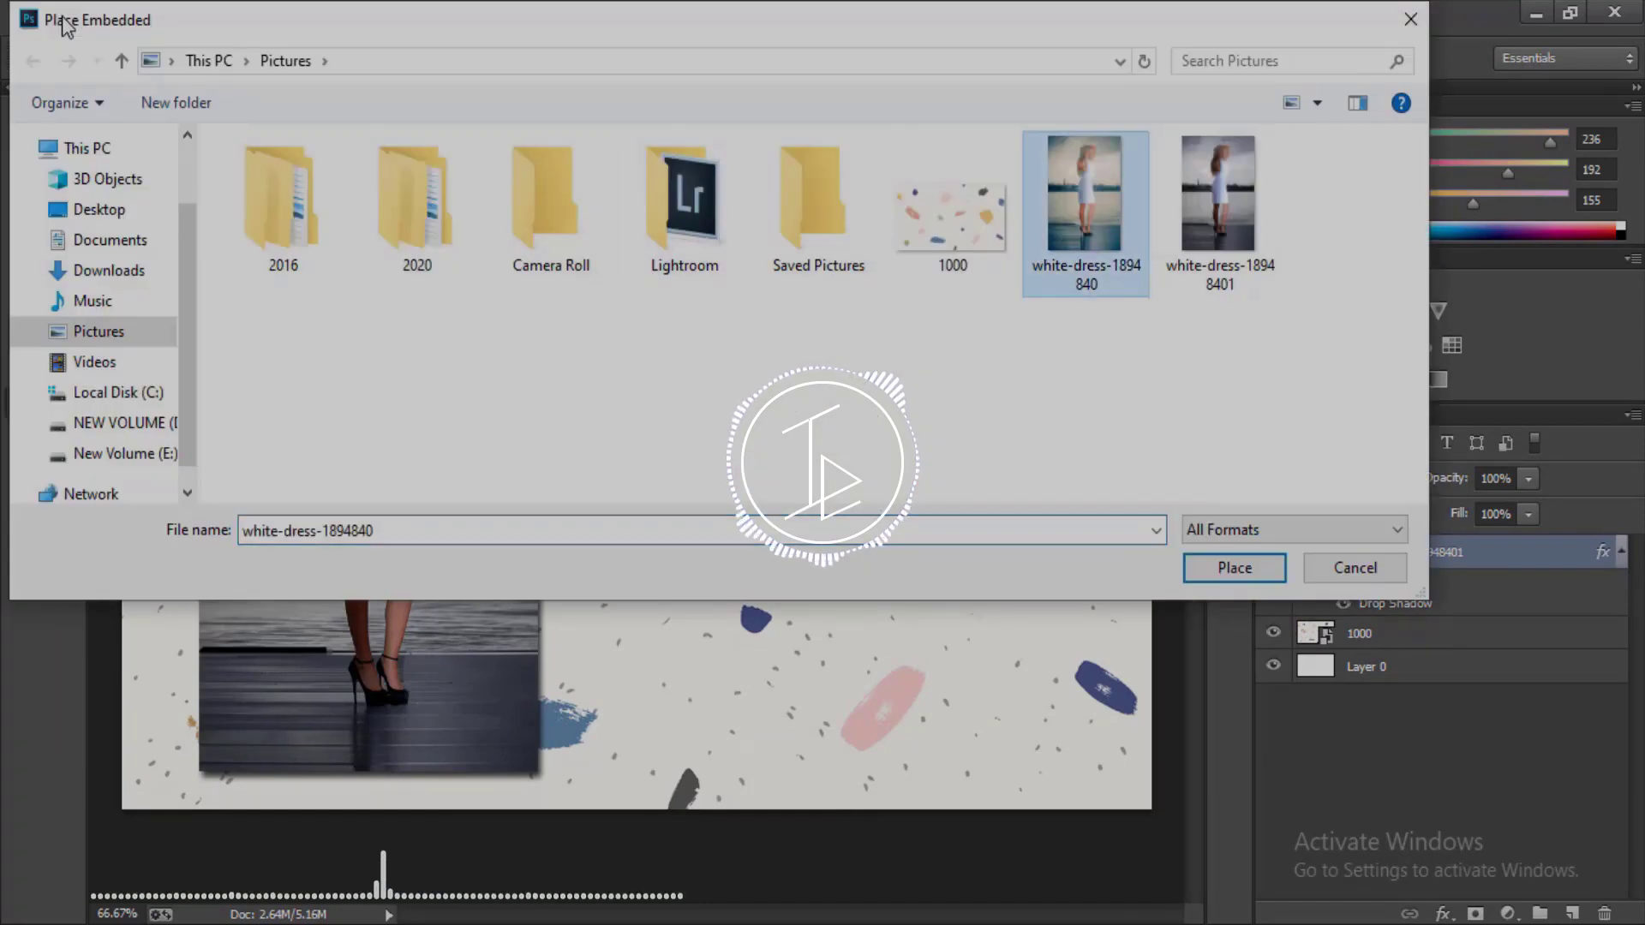
key("Return")
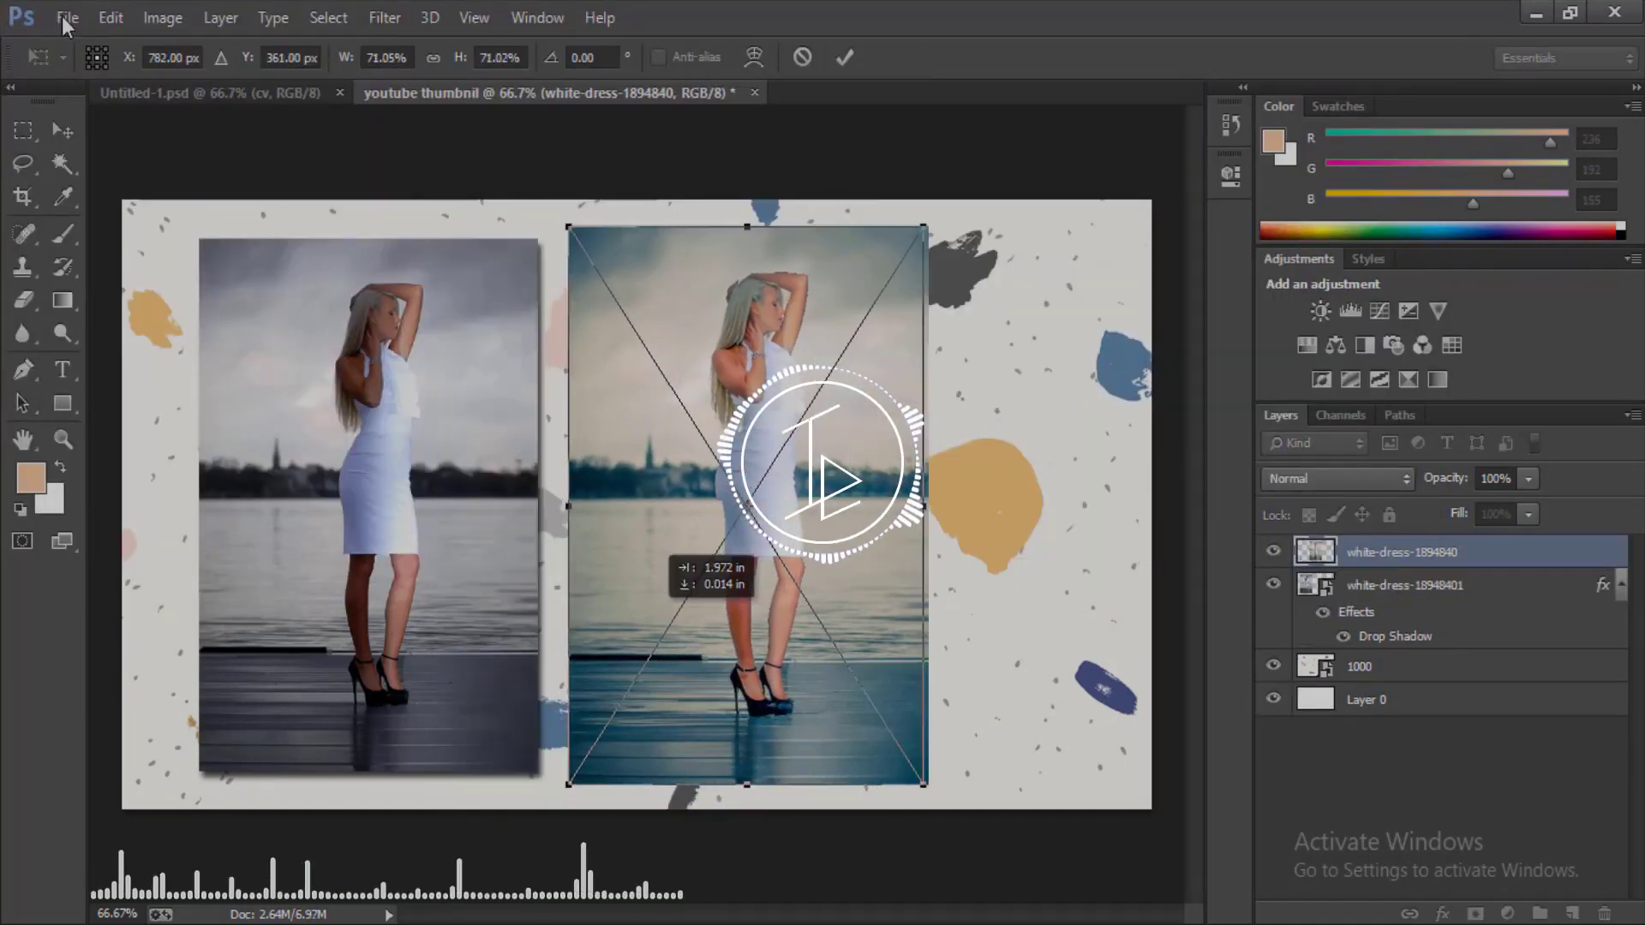
key("Return")
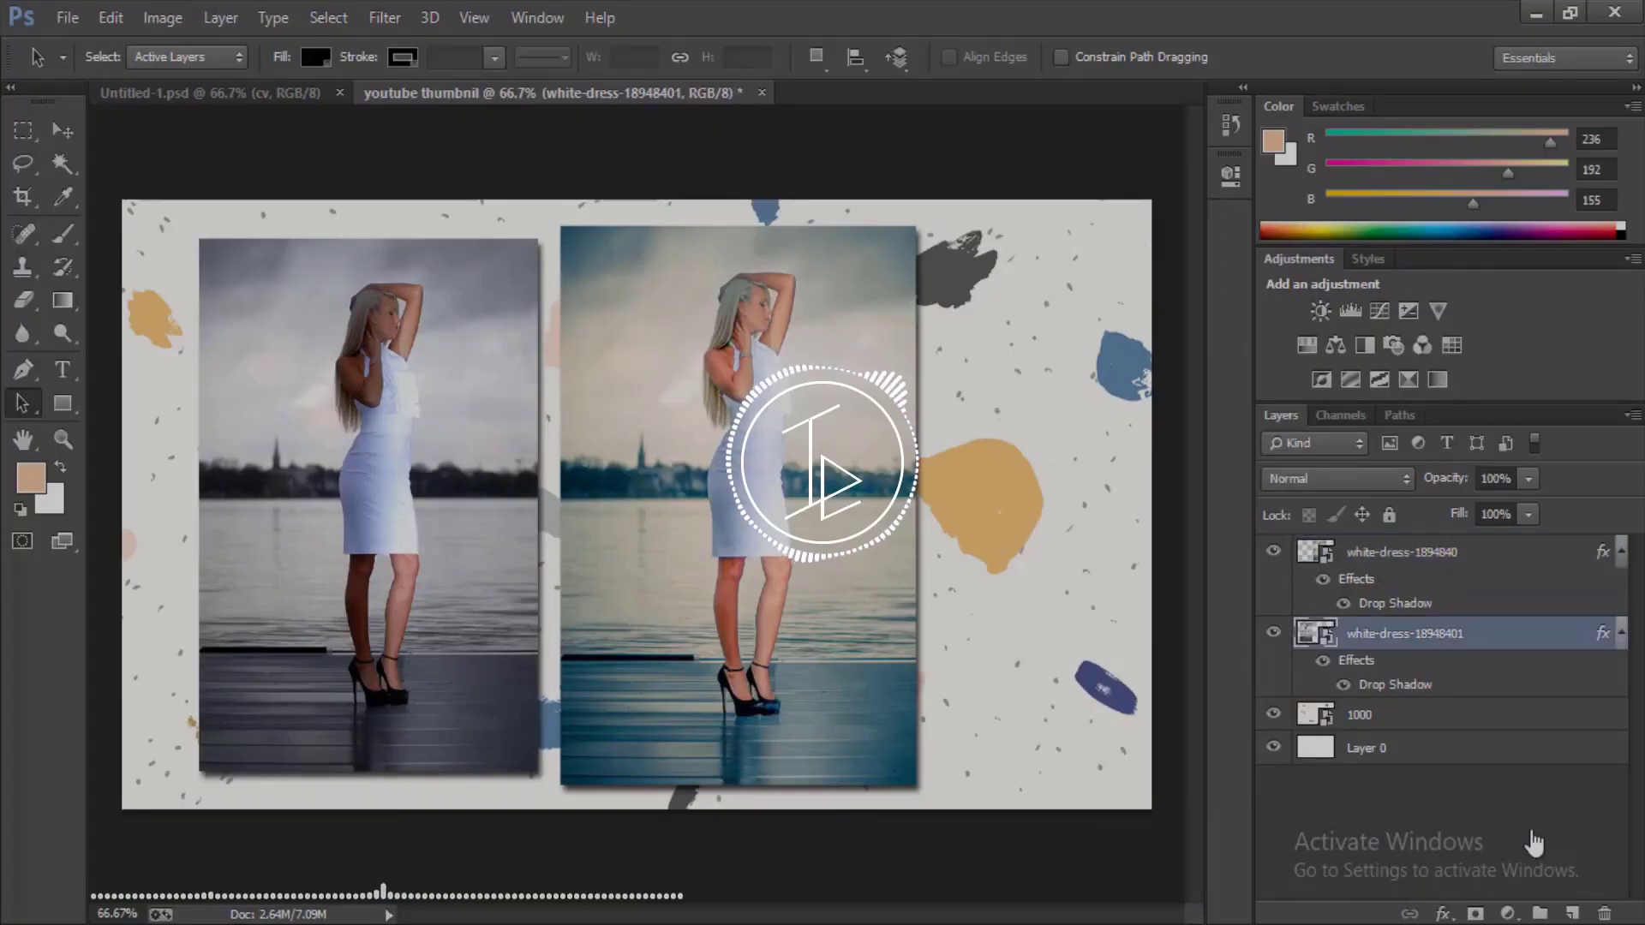
- Scale the white-dress-18948401 photo down slightly and move it closer to the canvas's left edge
key("alt+e")
left_click(206, 484)
left_click_drag(538, 239, 526, 261)
left_click_drag(462, 467, 427, 467)
key("Return")
- Move the white-dress-1894840 photo left to about X 727 px
left_click(1401, 552)
key("ctrl+t")
left_click_drag(737, 599, 705, 600)
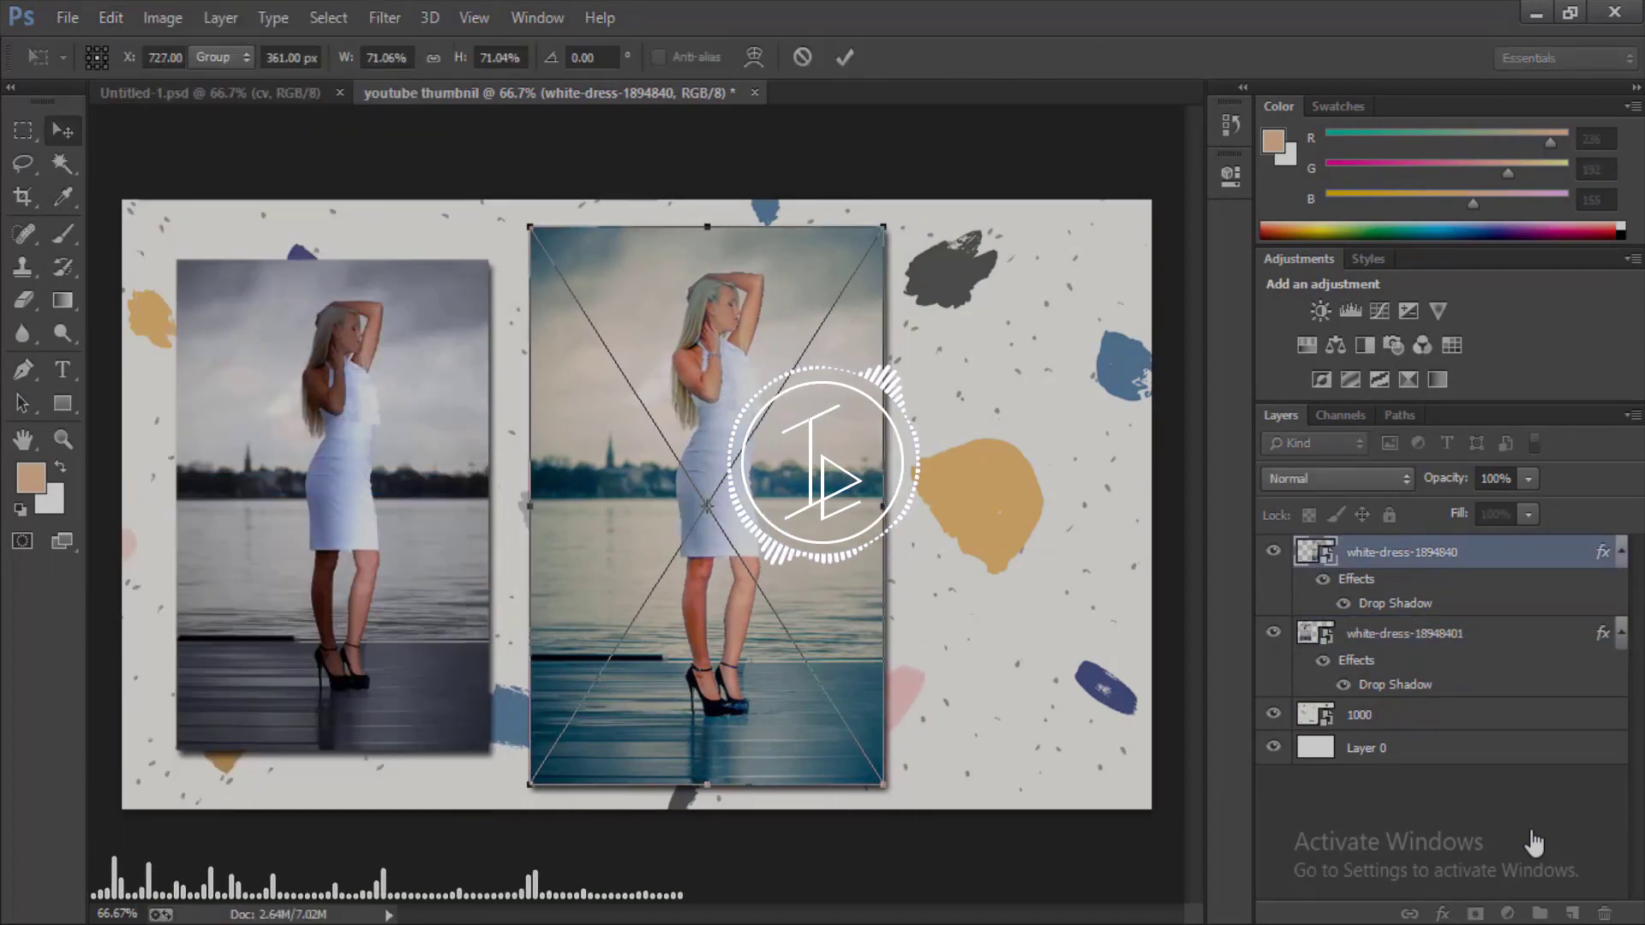
key("Return")
- On a new layer, make a rectangle in the canvas's lower-right corner and fill it with blue (RGB 99, 139, 174)
key("ctrl+shift+alt+n")
key("m")
left_click_drag(942, 546, 1141, 799)
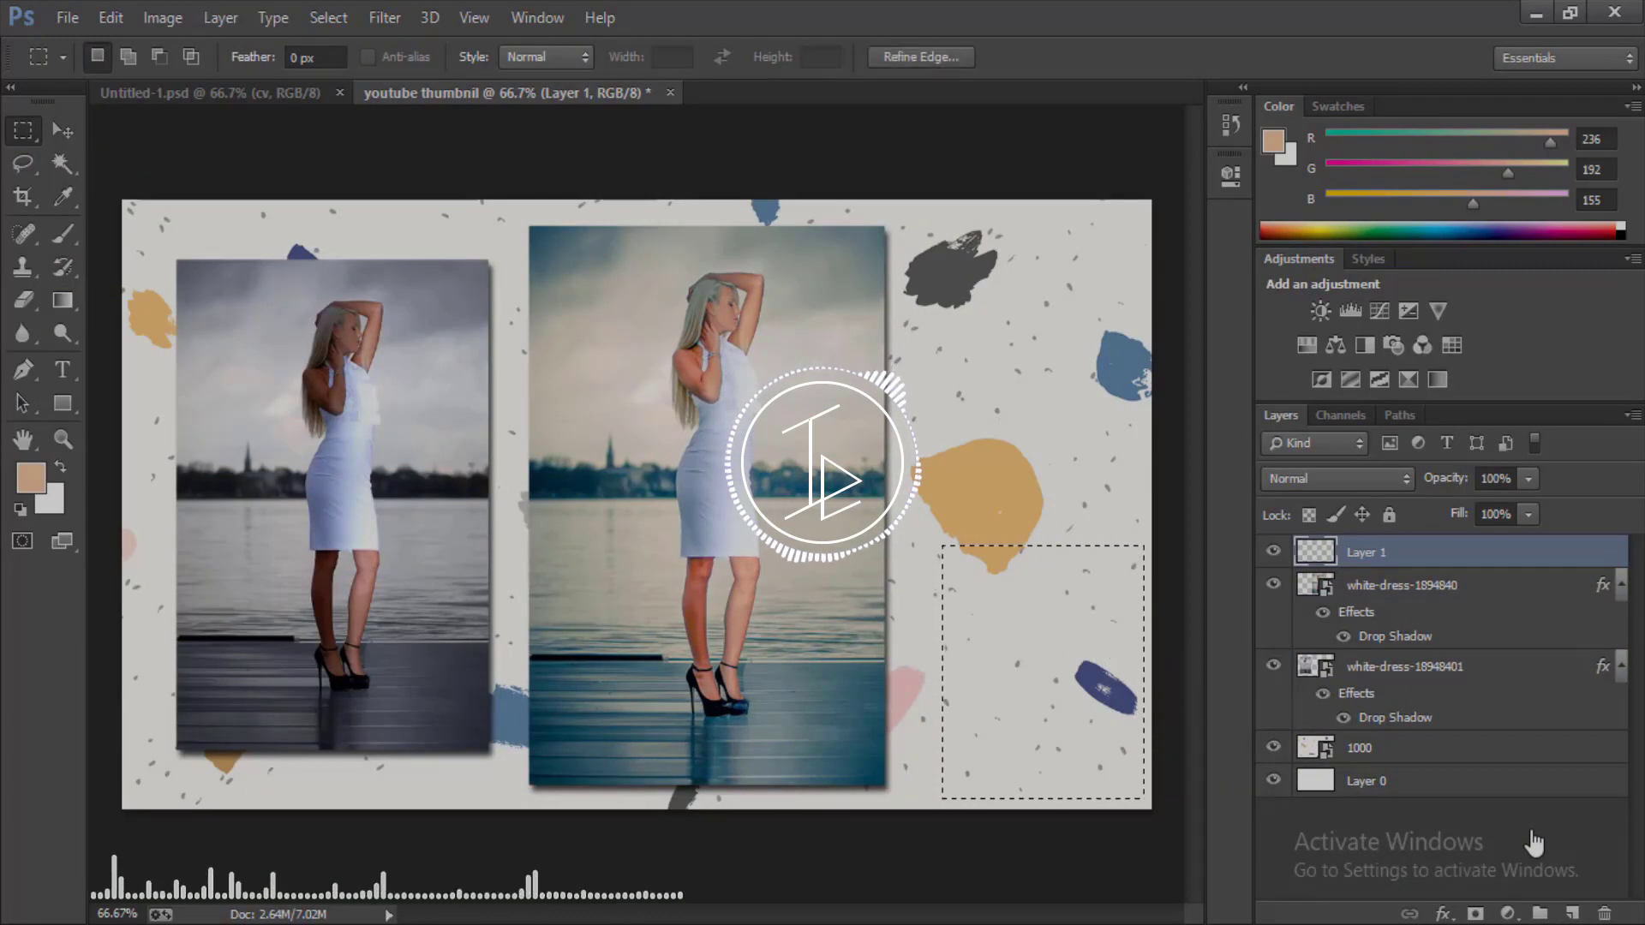
key("alt+BackSpace")
left_click(31, 477)
key("Return")
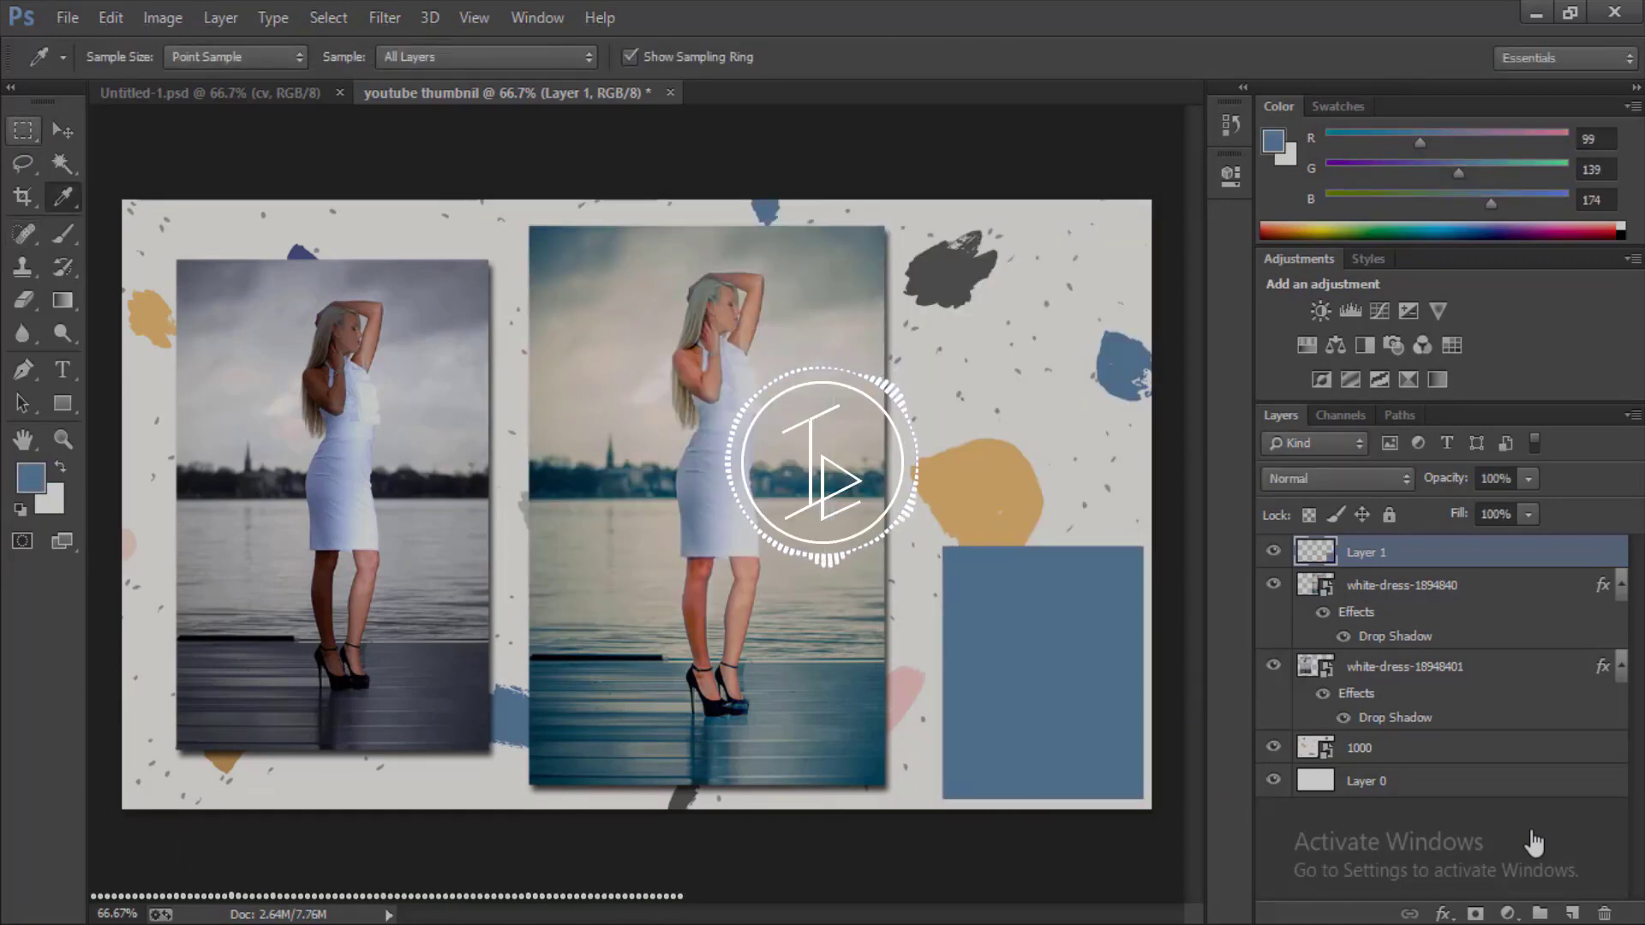
- Fill a narrow vertical strip, about 0.2 in wide and 3.6 in high, along the blue rectangle's left edge with the background colour
left_click_drag(949, 570, 959, 792)
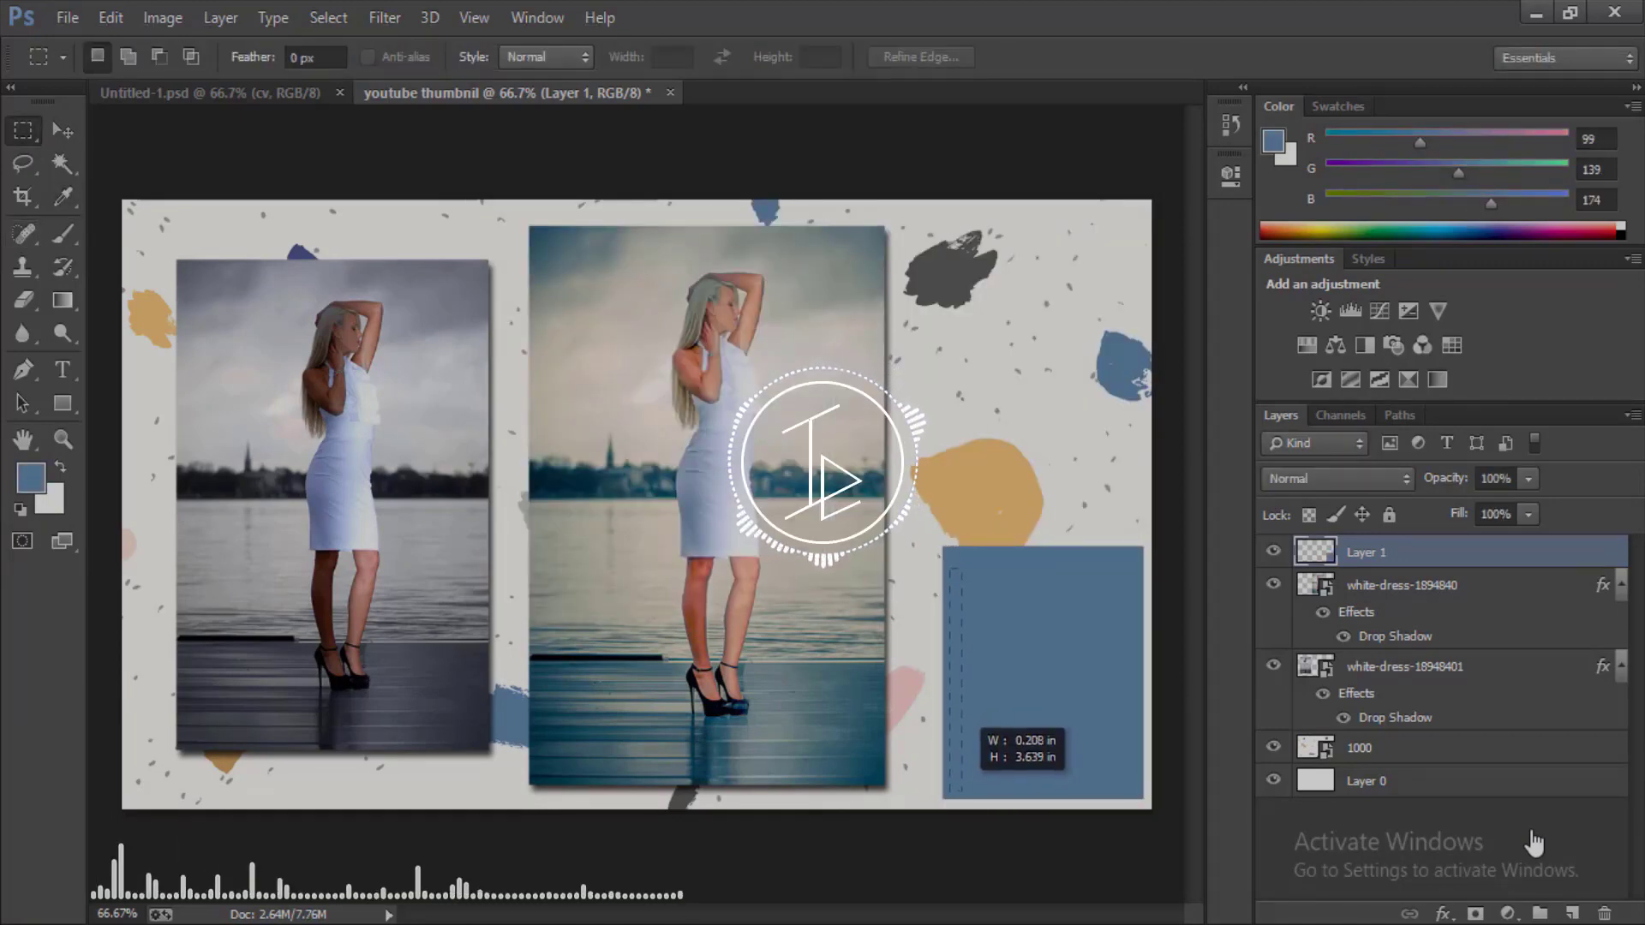
key("x")
key("alt+BackSpace")
key("ctrl+d")
- Start a text line on the lower part of the left photo and open the font size choices
key("t")
left_click(336, 720)
left_click(506, 58)
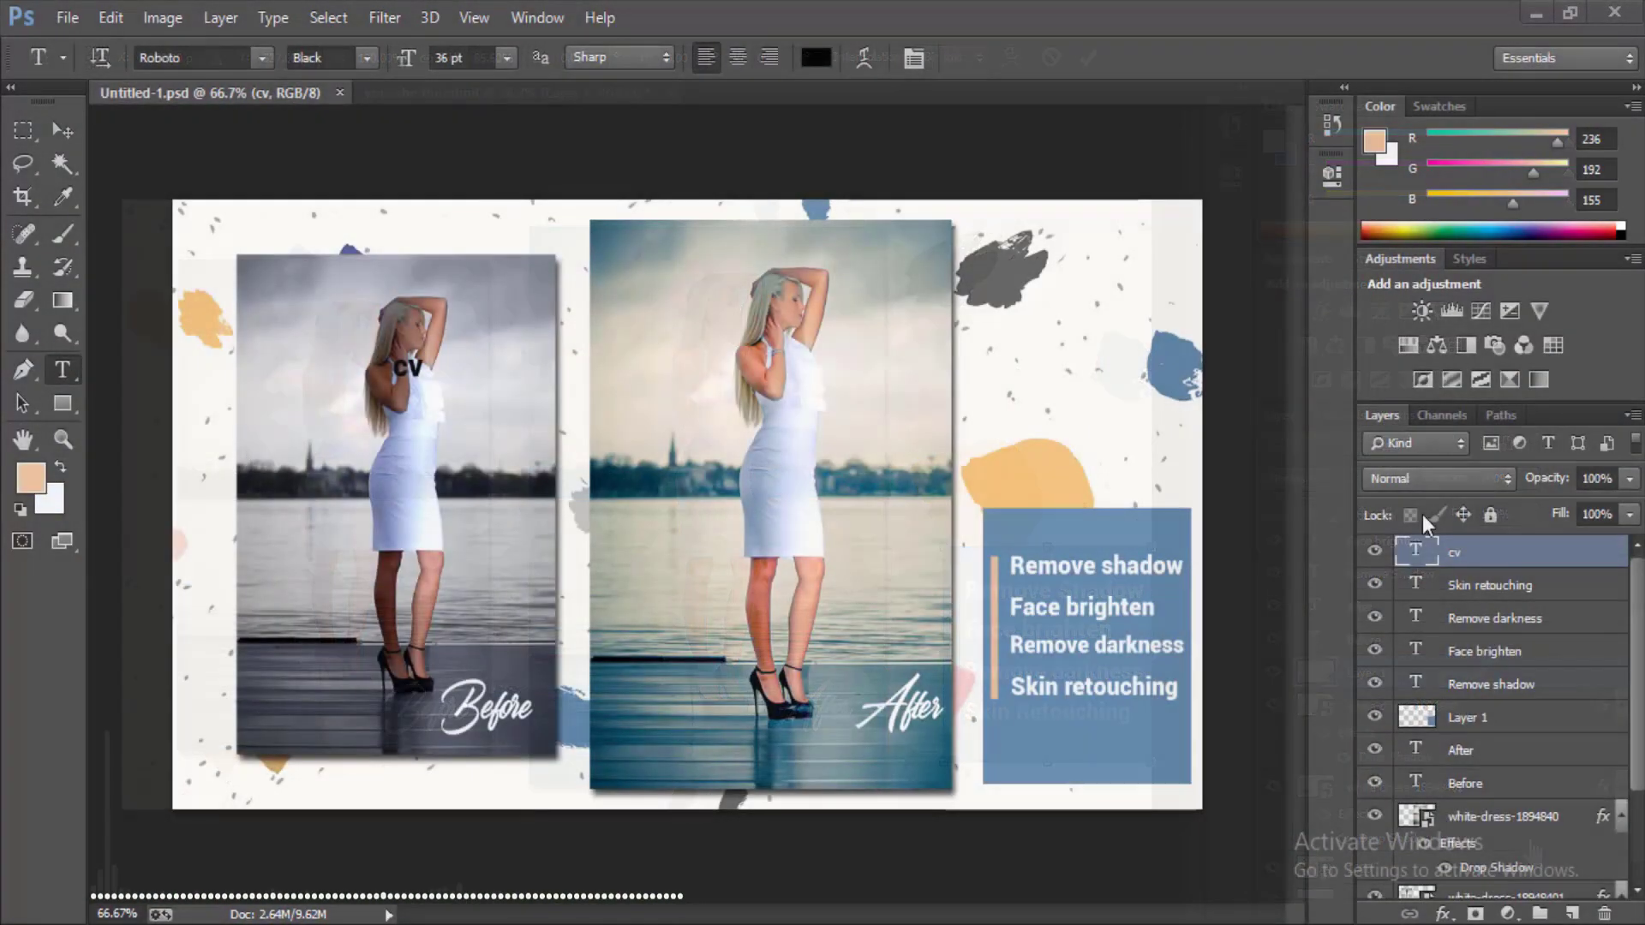
- Create a new 1280 x 720 pixel document with a white background, named "youtube thumbnil"
left_click(66, 18)
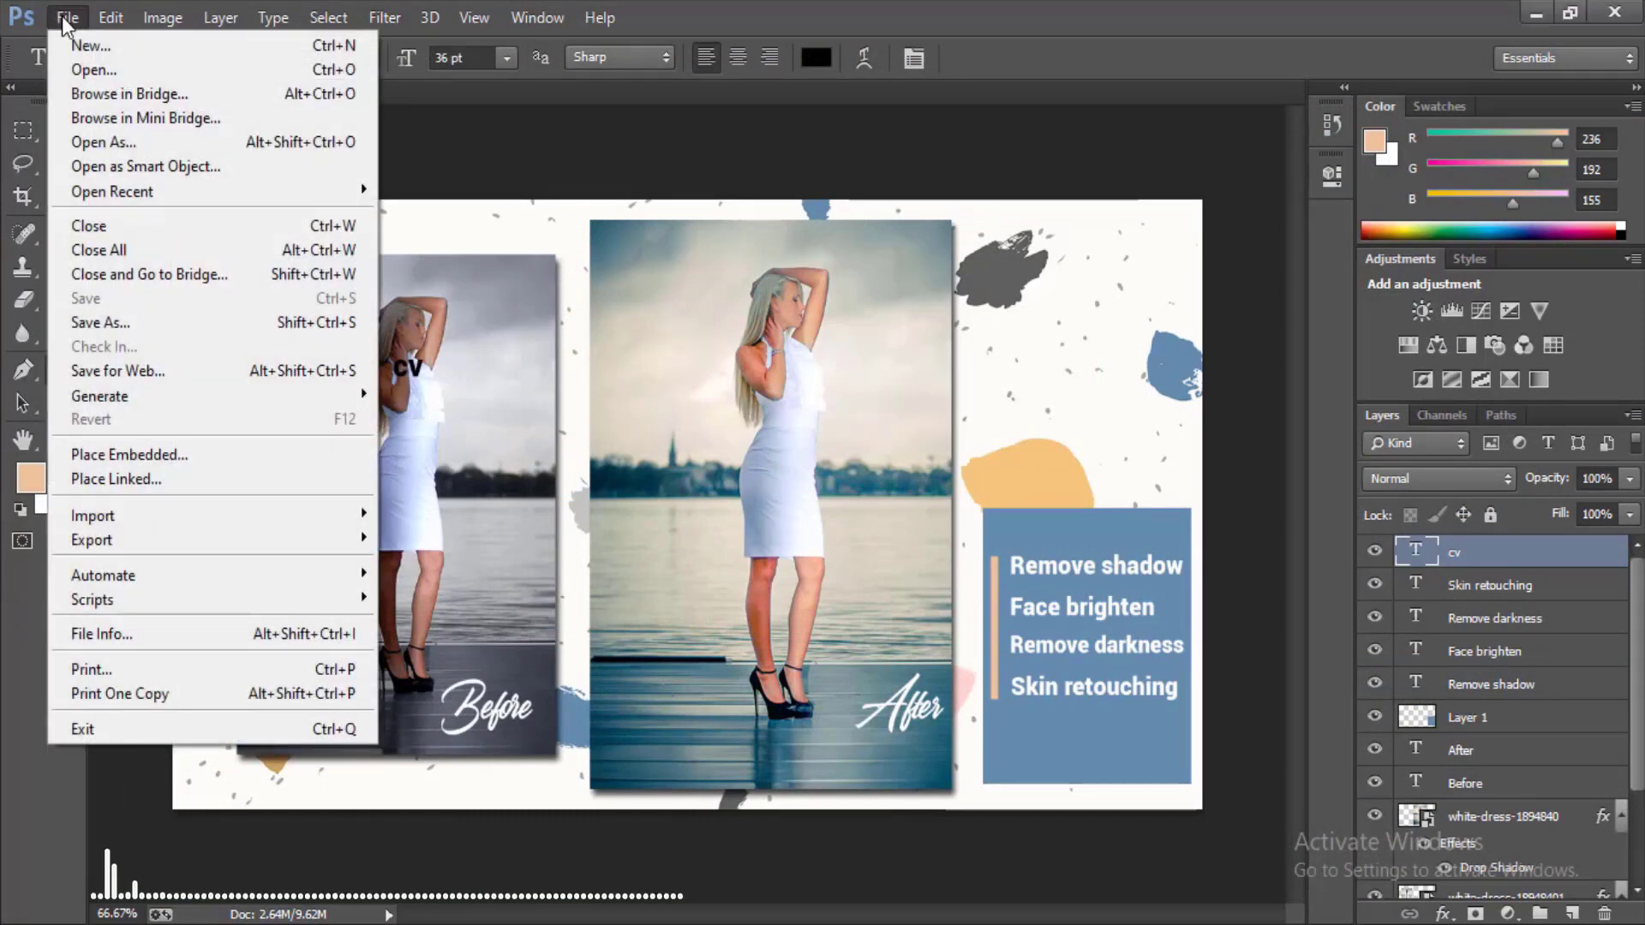
key("Return")
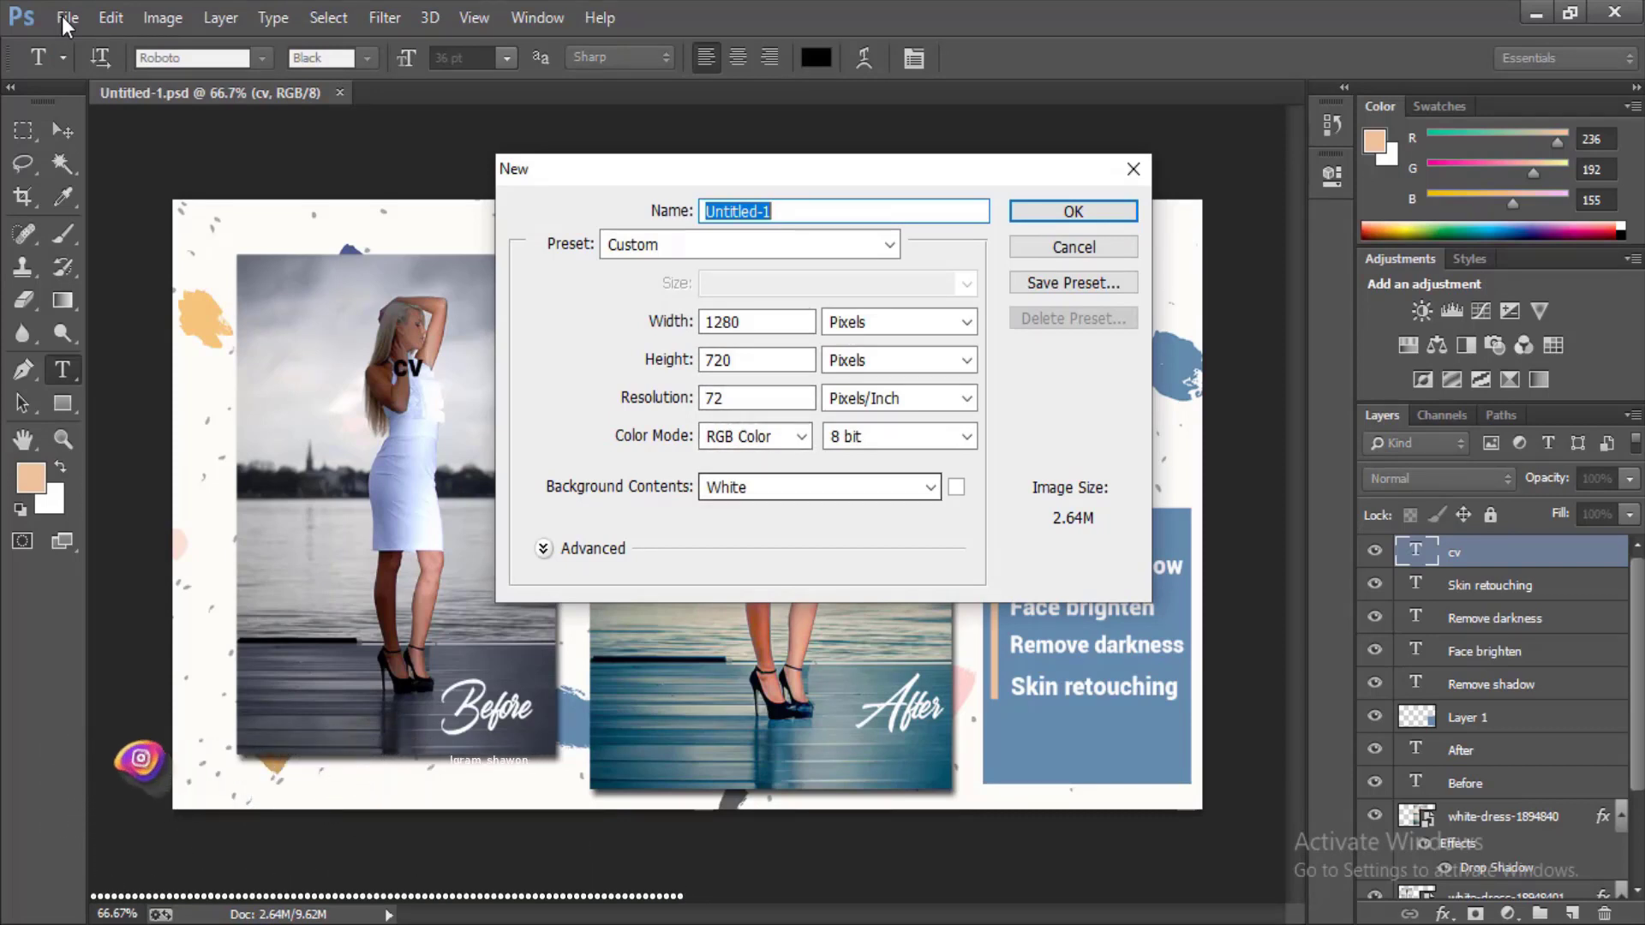
key("Right")
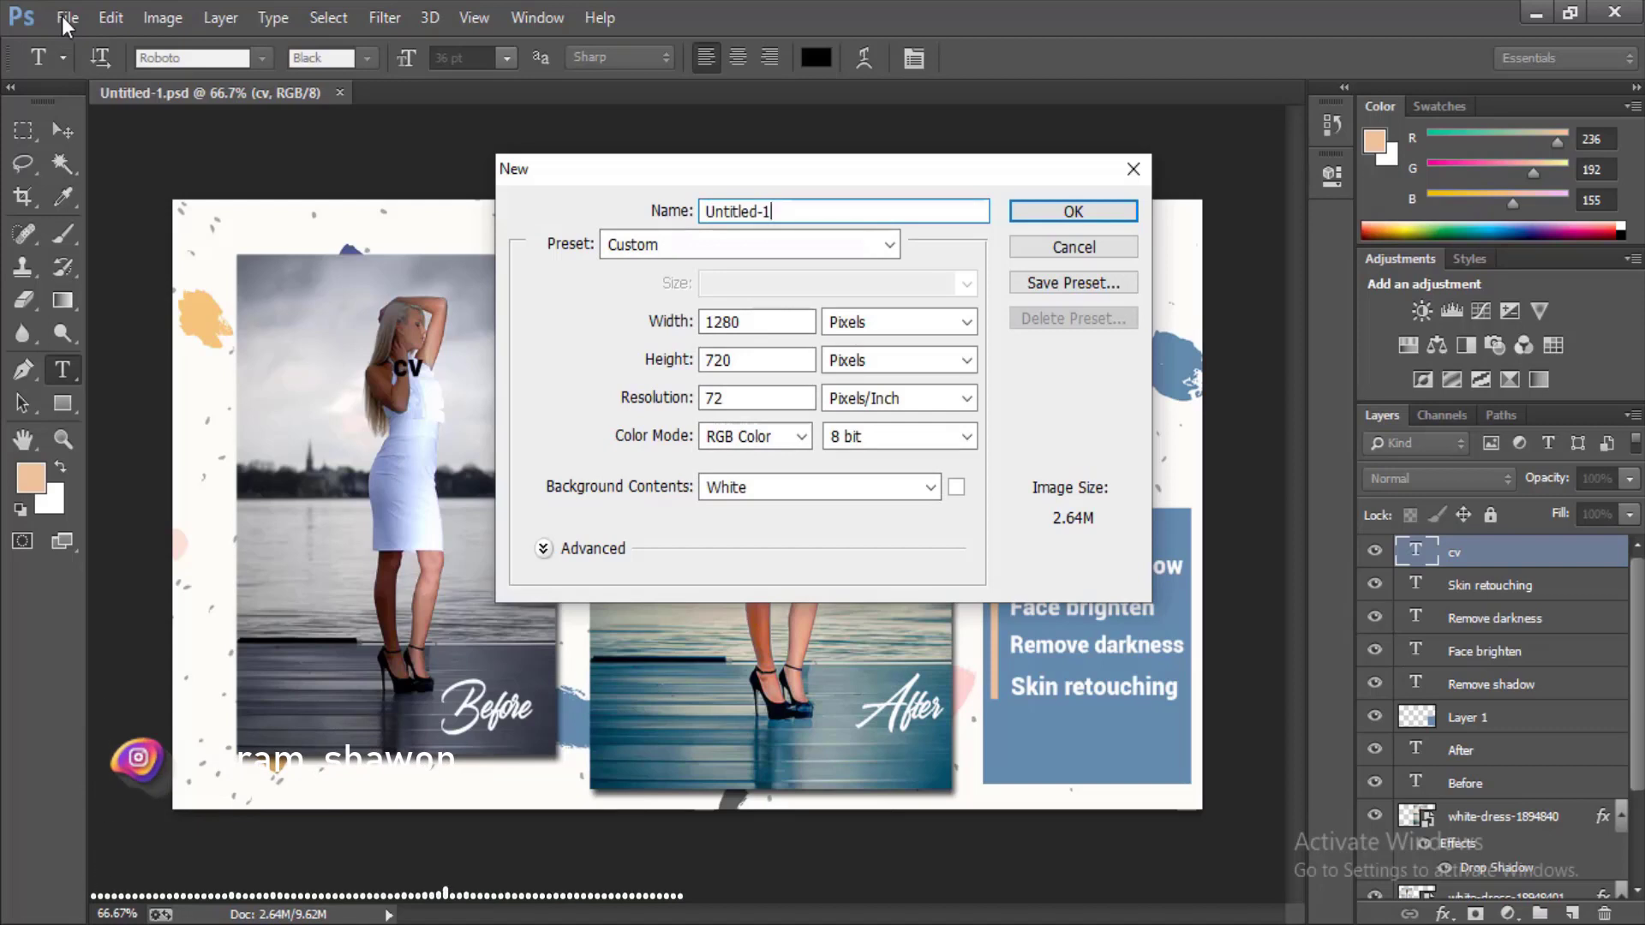
key("BackSpace")
key("BackSpace")
key("BackSpace")
key("BackSpace")
key("BackSpace")
key("BackSpace")
key("BackSpace")
key("BackSpace")
key("BackSpace")
key("BackSpace")
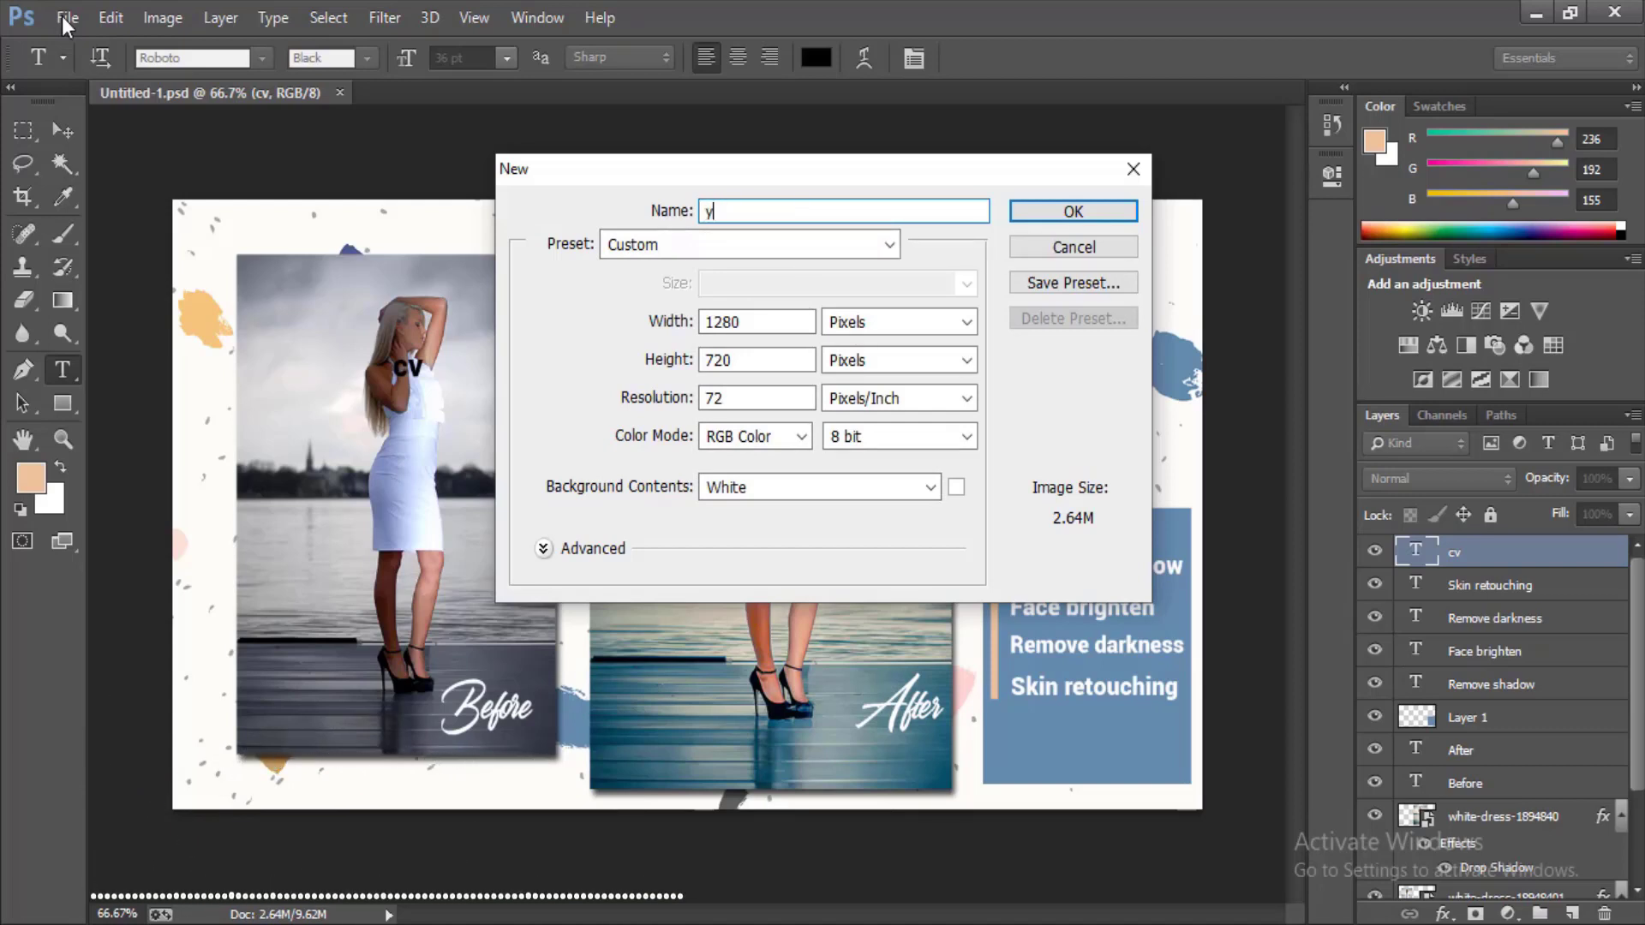
type("youtube")
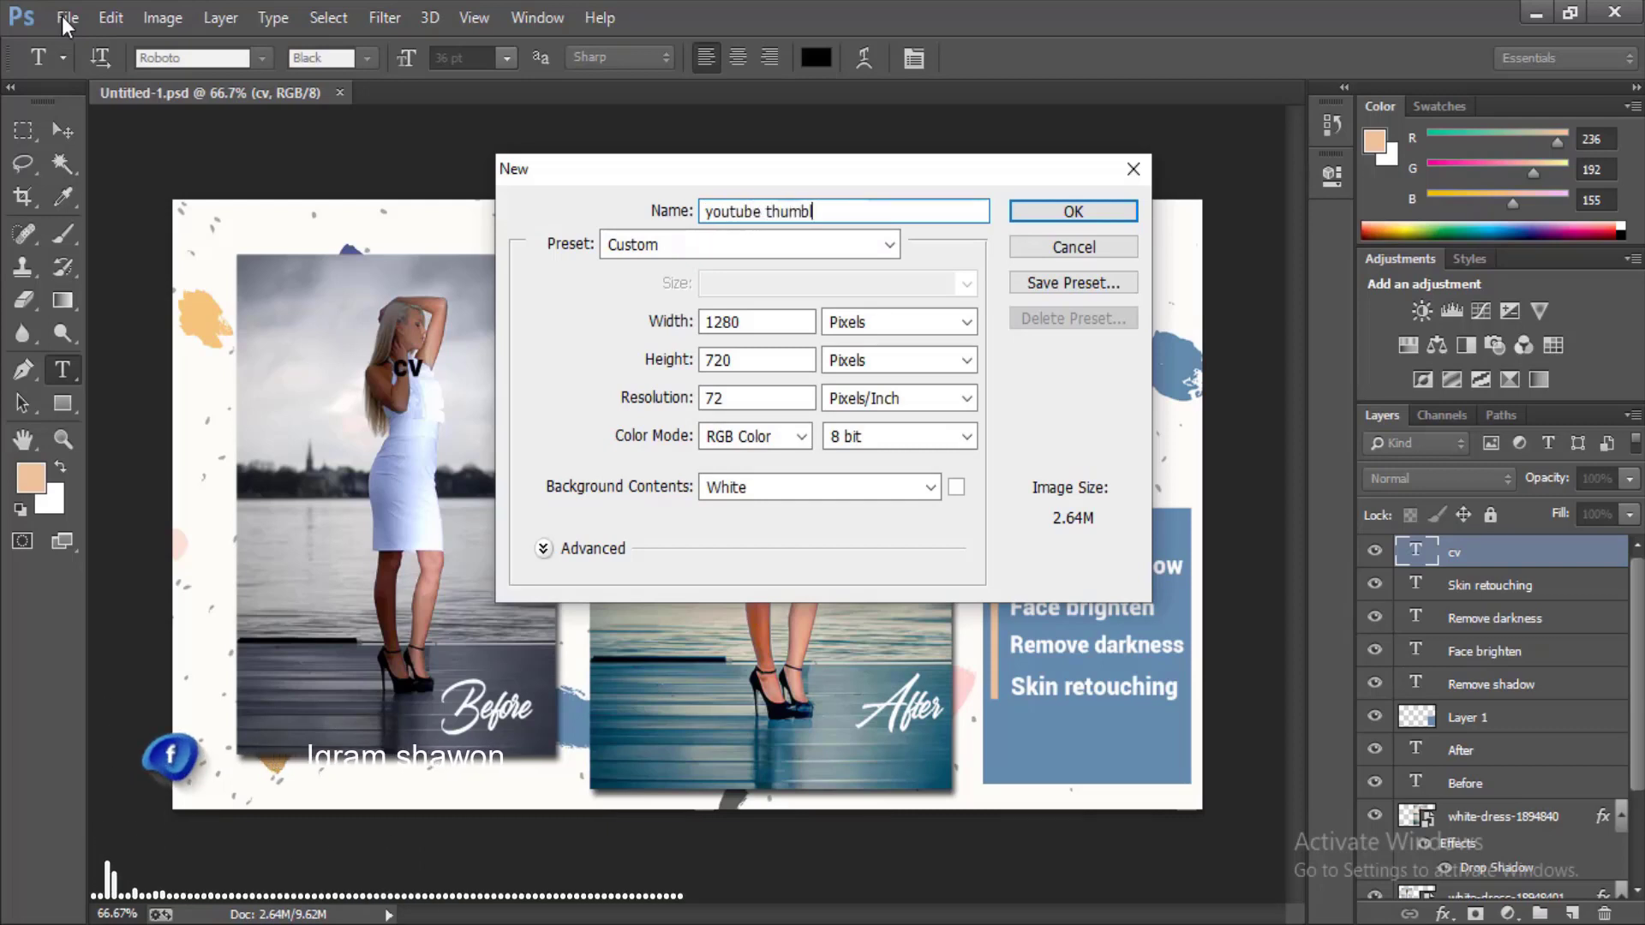
type("thumbni")
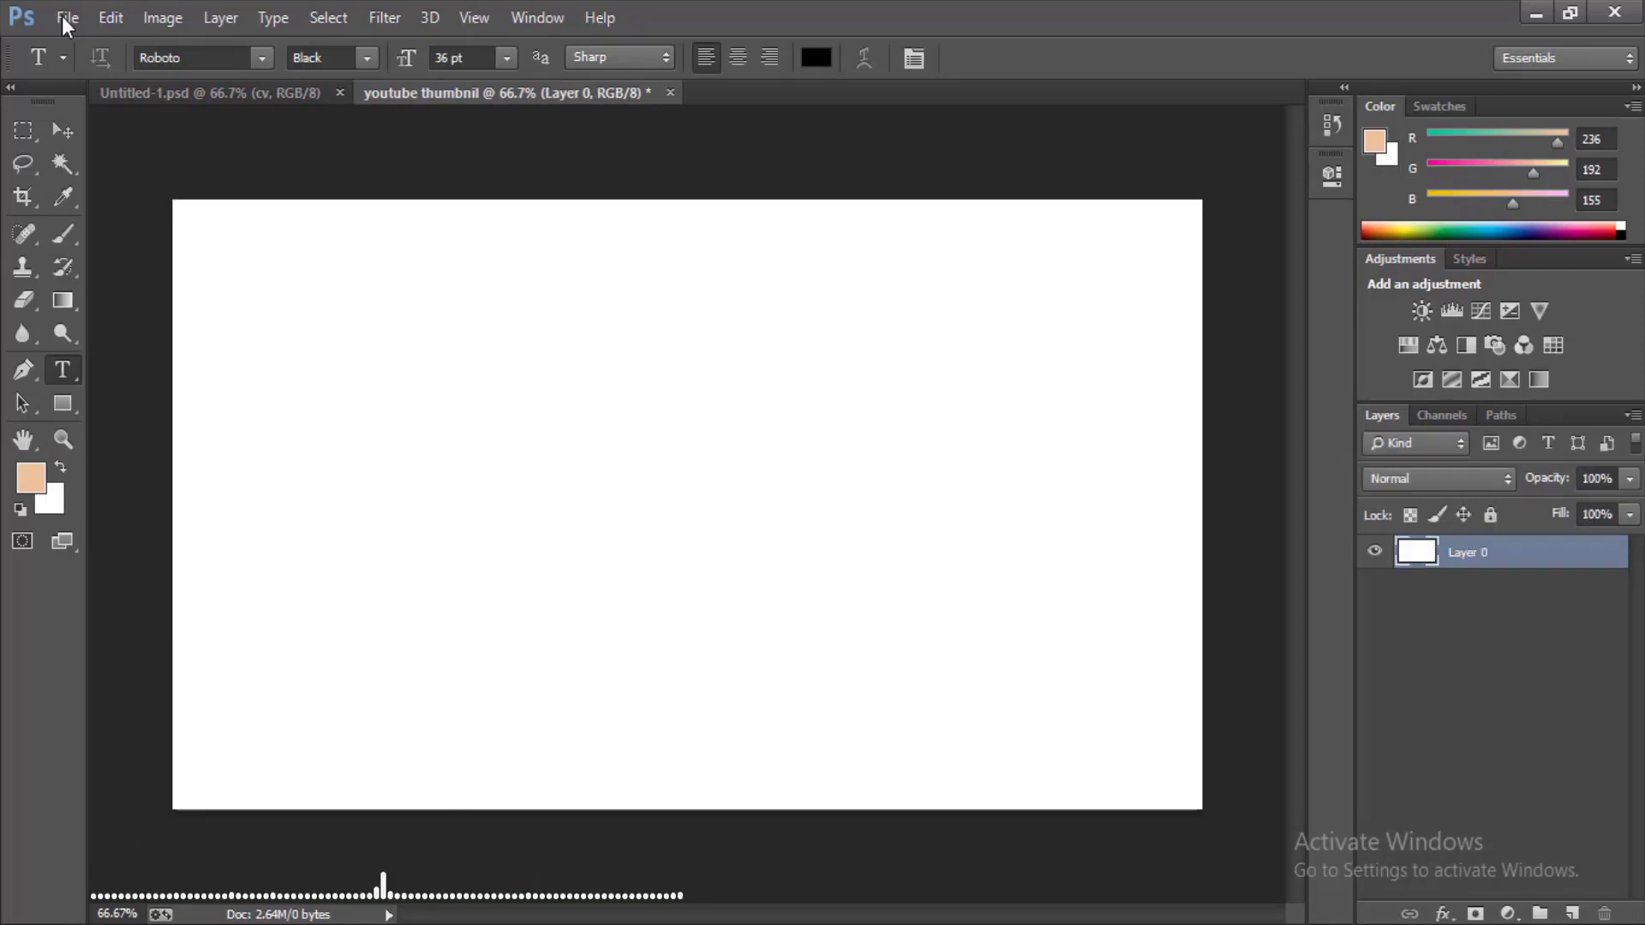
- Place the image 1000 from the Pictures folder into the document as an embedded object
left_click(67, 18)
key("Down")
key("Down")
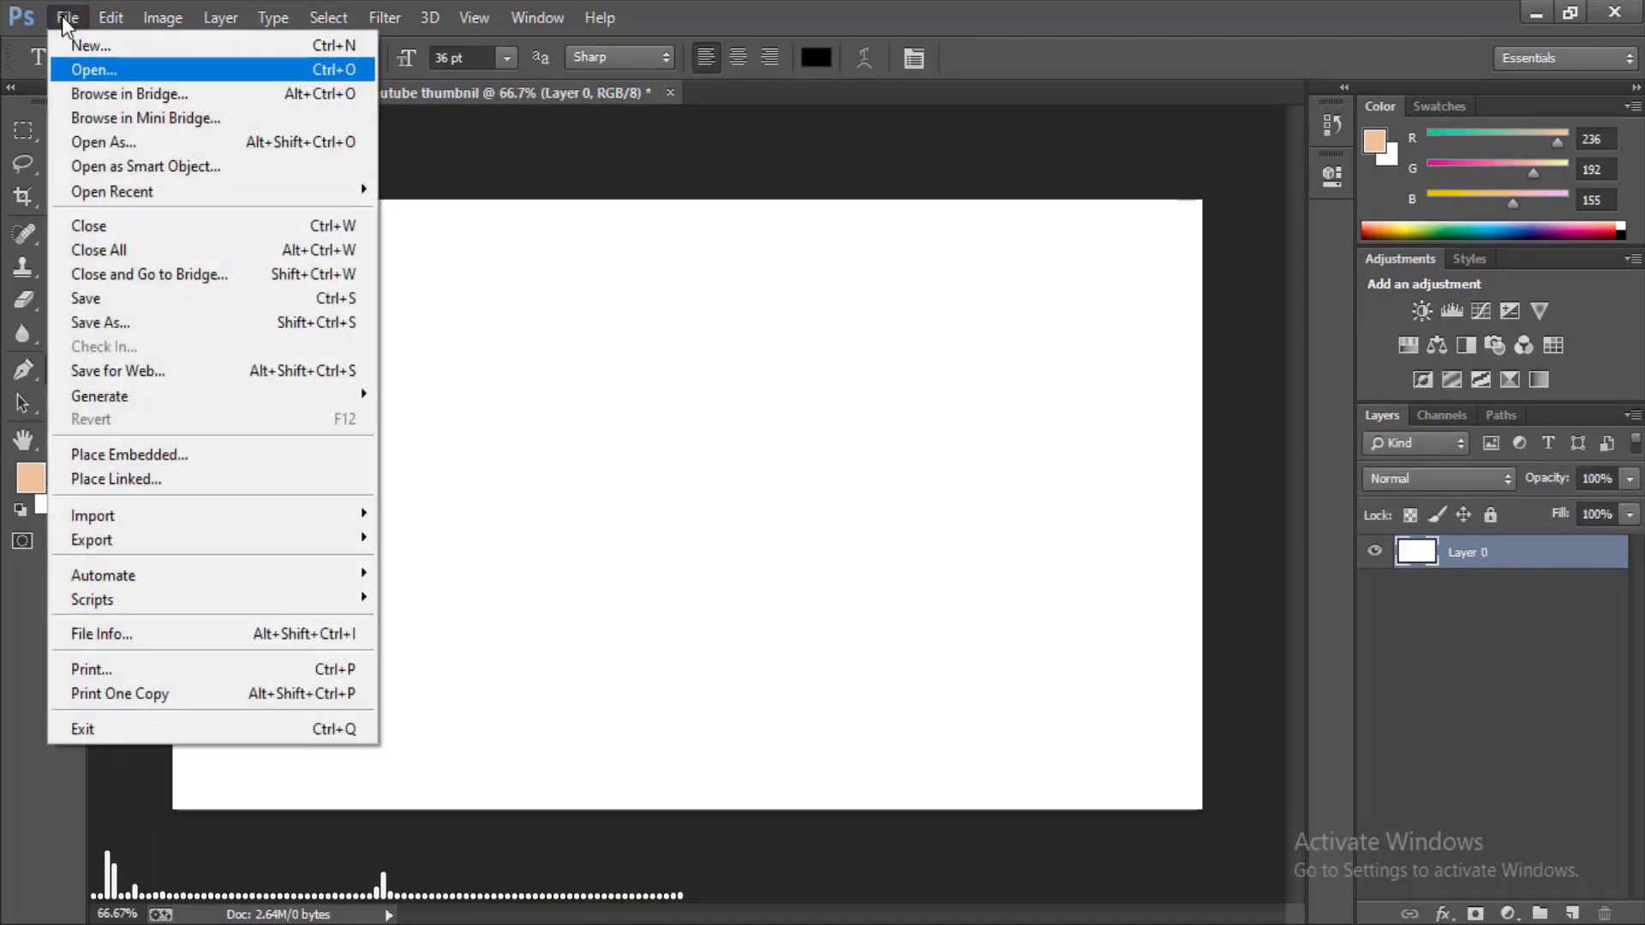
key("Down")
key("Down")
key("Down")
key("Down")
key("Down")
key("Down")
key("Down")
key("Down")
key("Down")
key("Down")
key("Down")
key("Down")
key("Down")
key("Down")
key("Up")
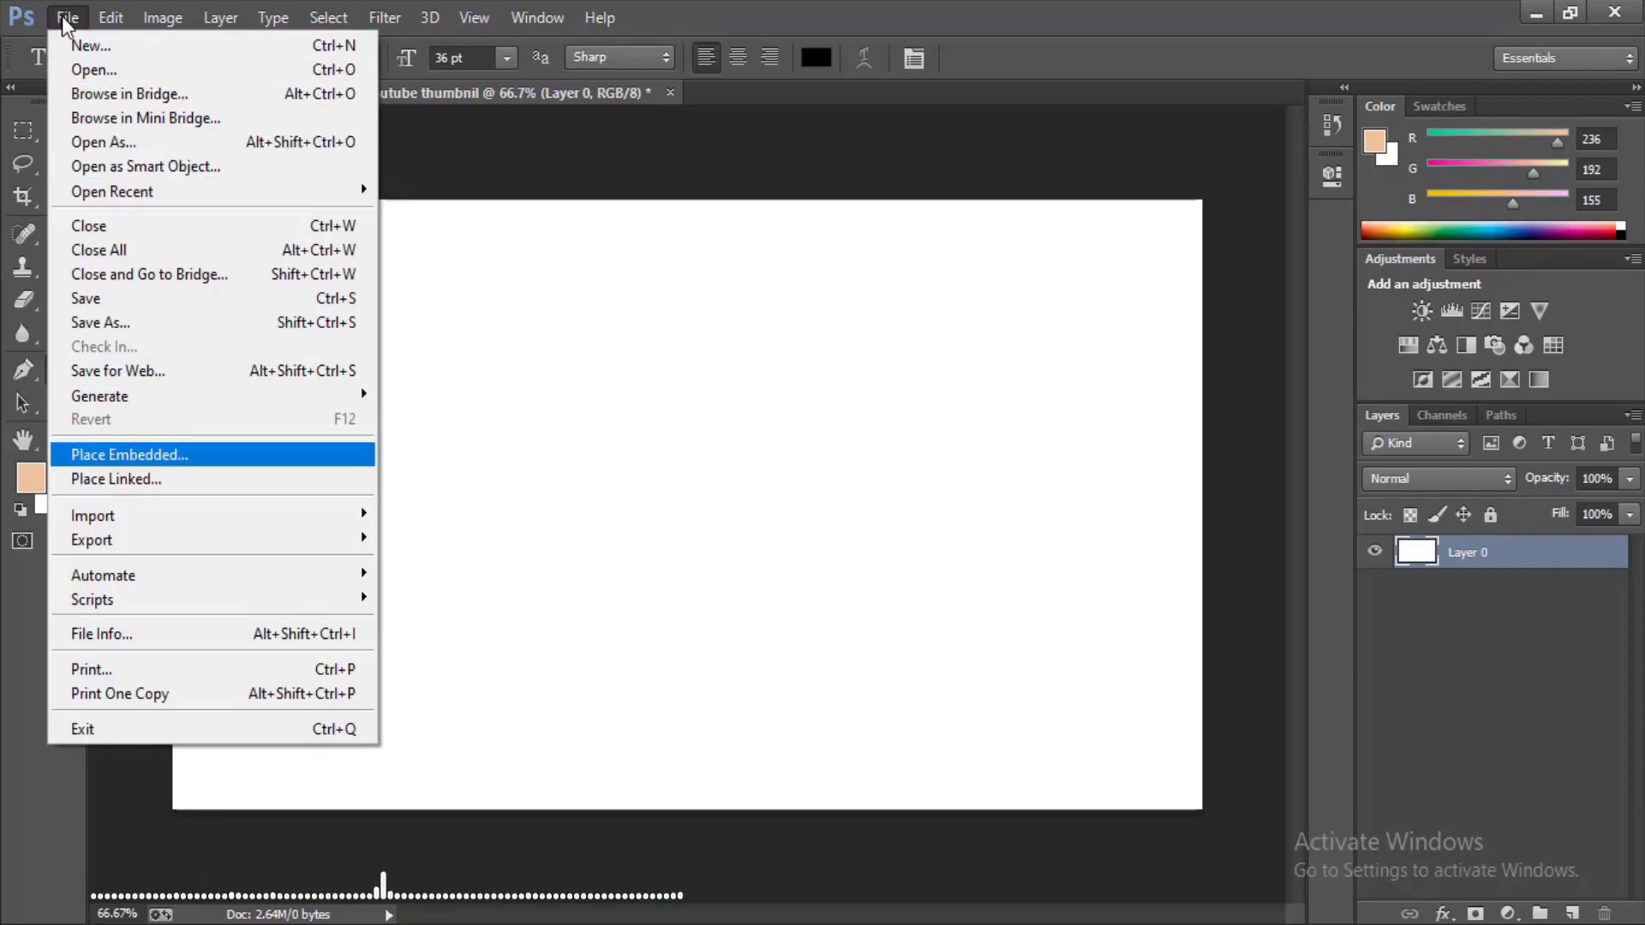
key("Return")
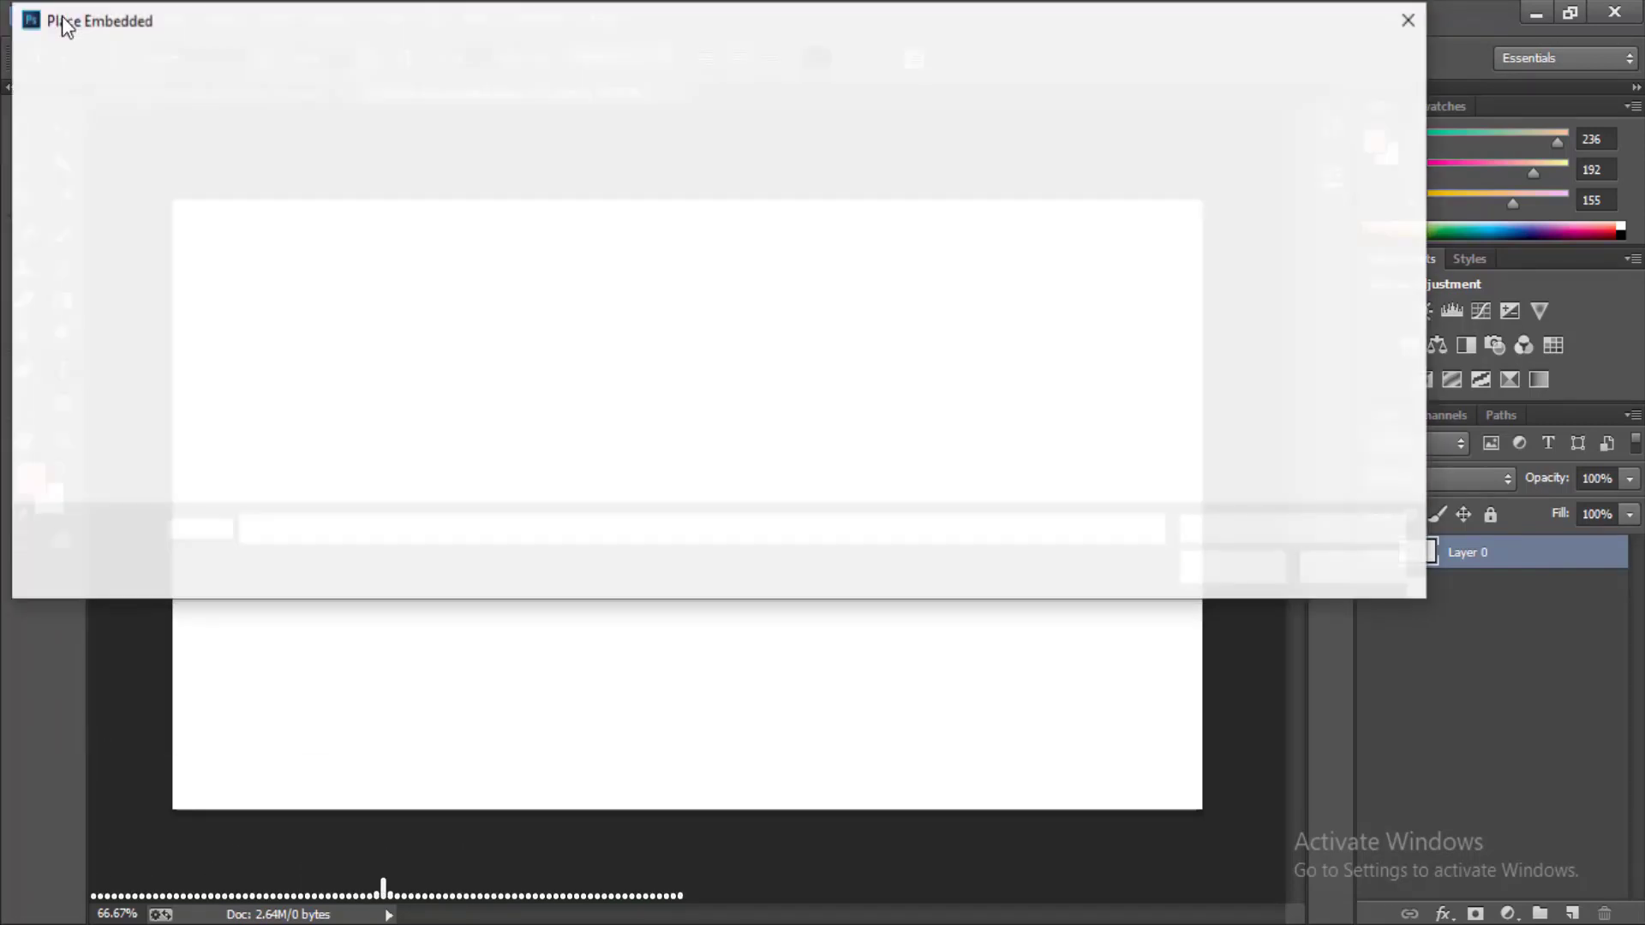
left_click(93, 301)
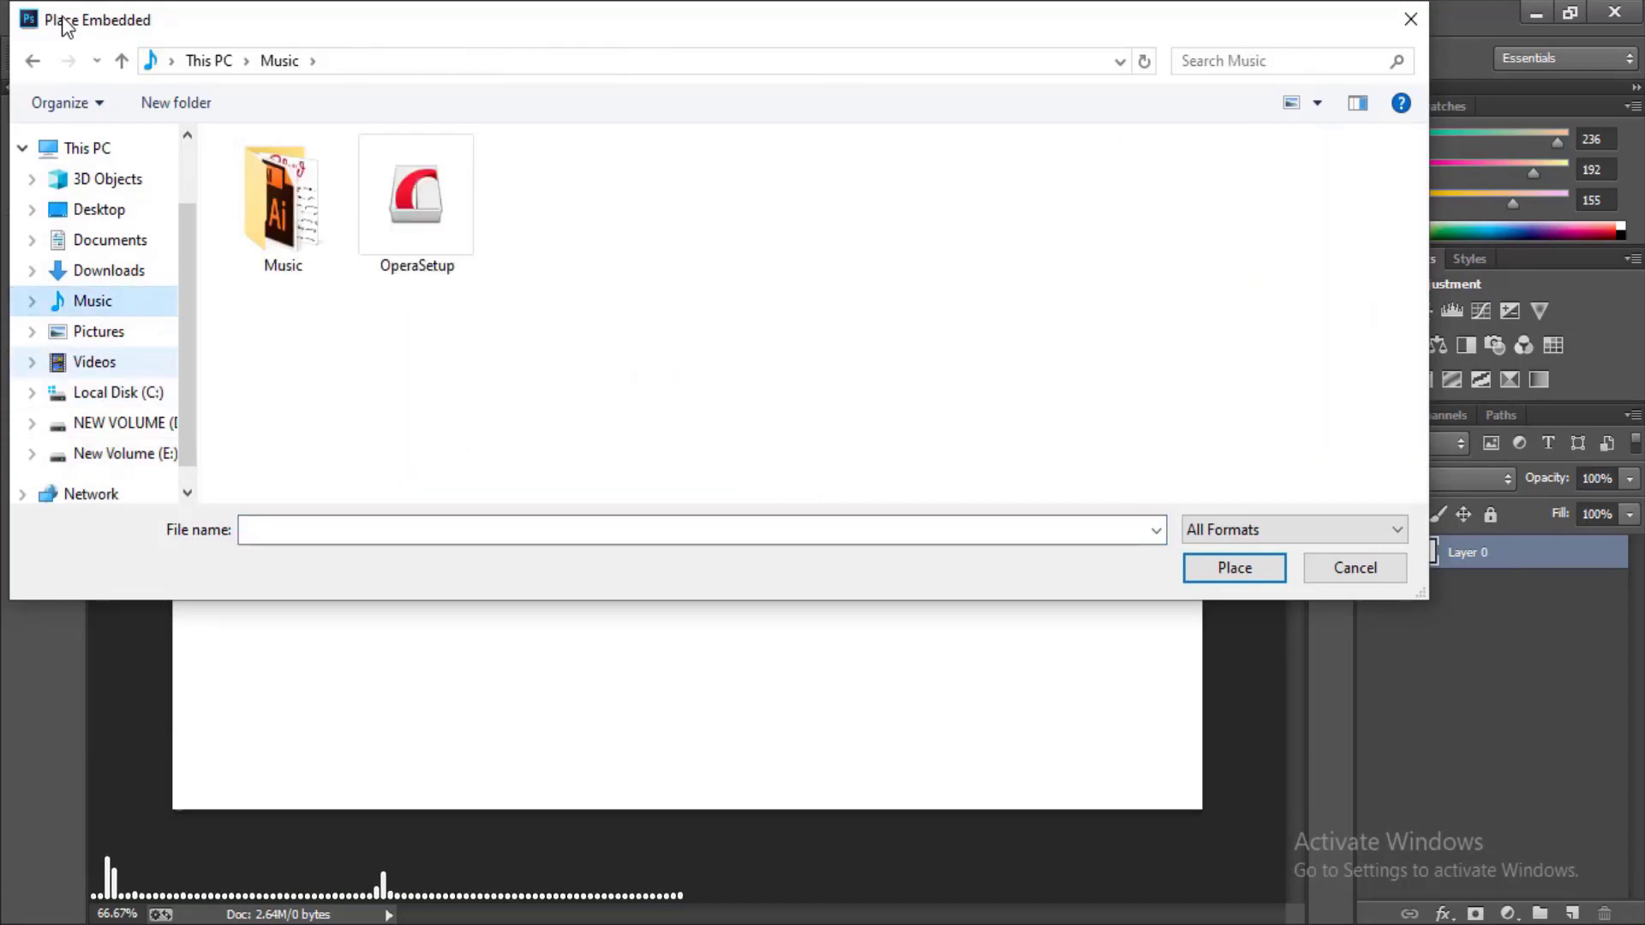
left_click(98, 332)
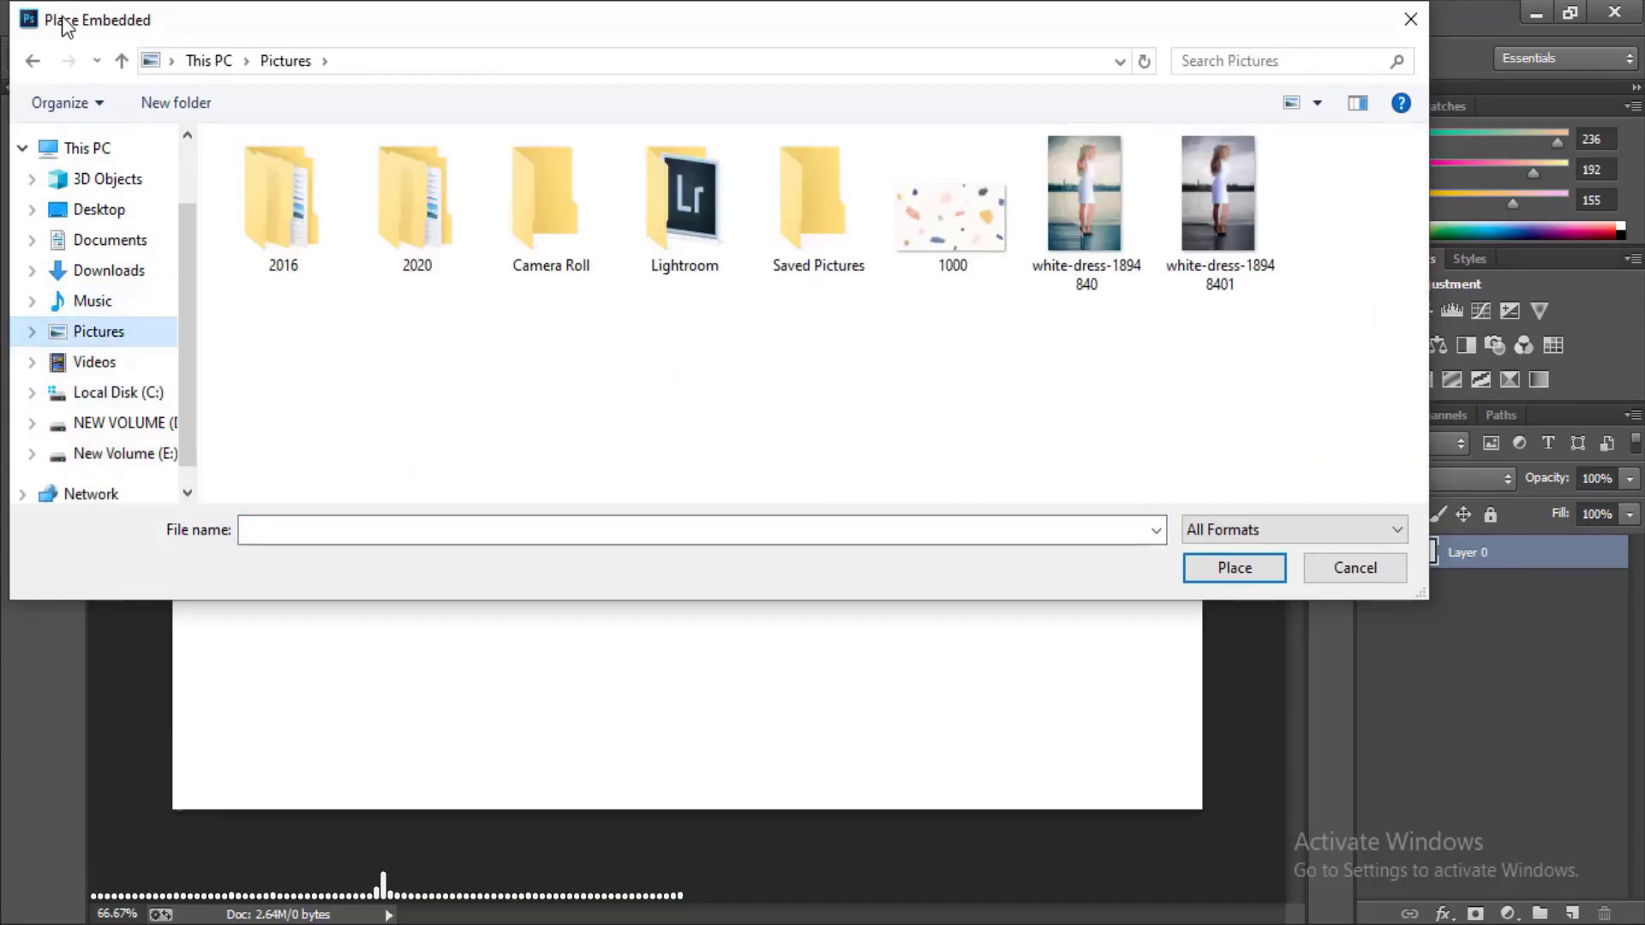
left_click(951, 206)
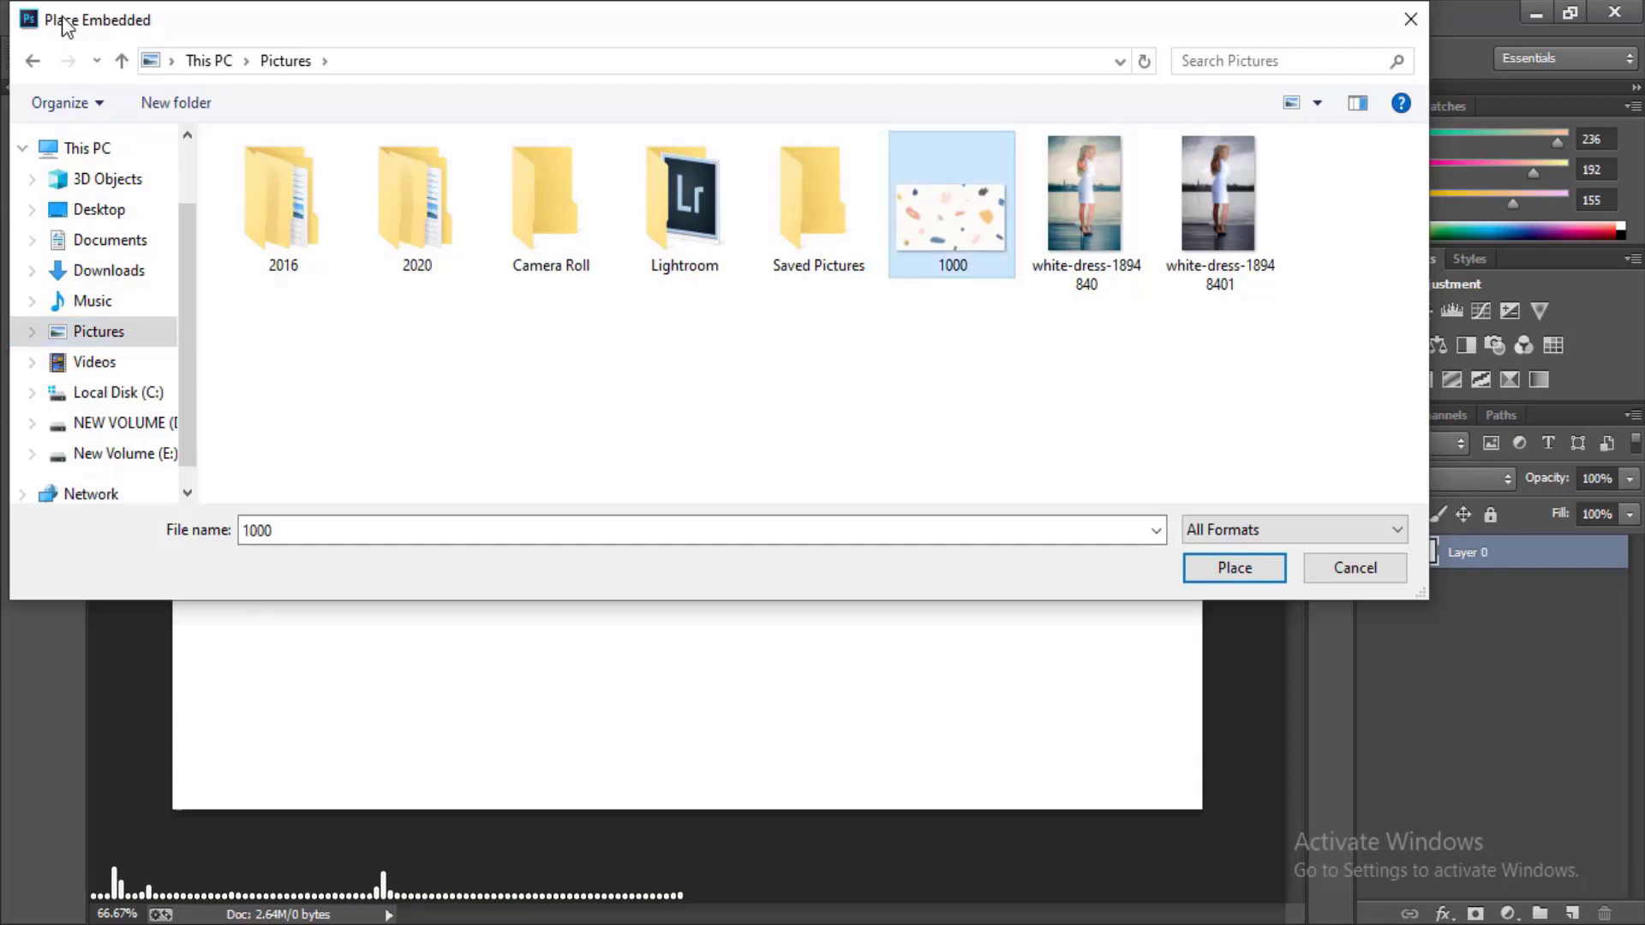
left_click(1234, 568)
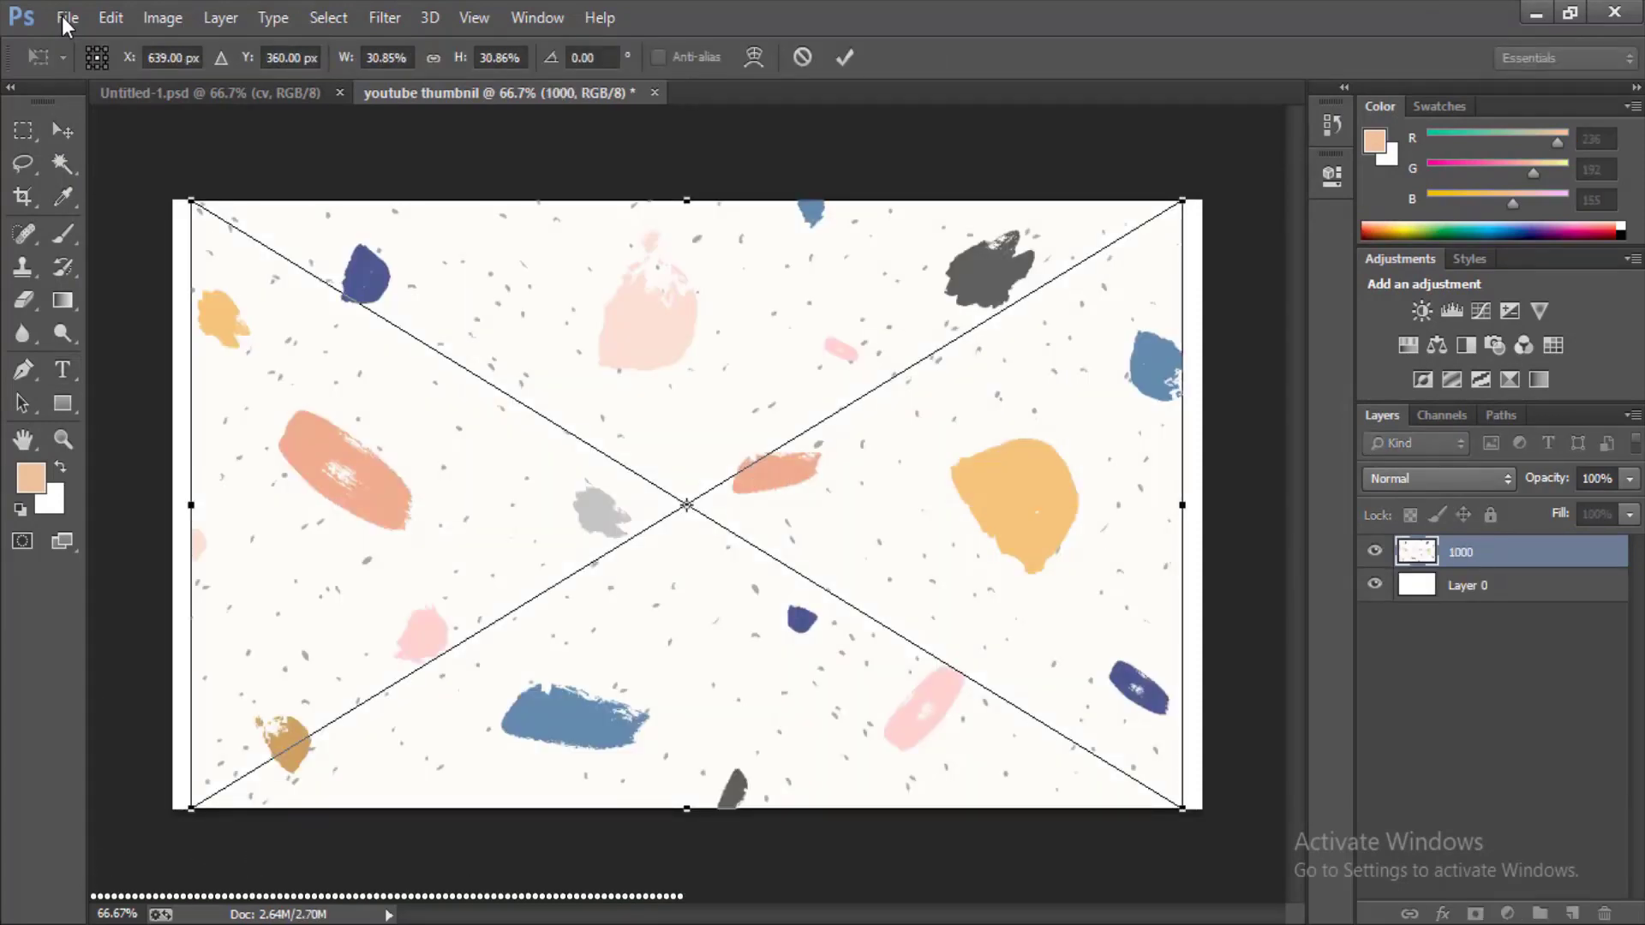
- Stretch the placed pattern image to 32.05% width so it spans the full canvas, and commit the placement
left_click_drag(1182, 504, 1202, 505)
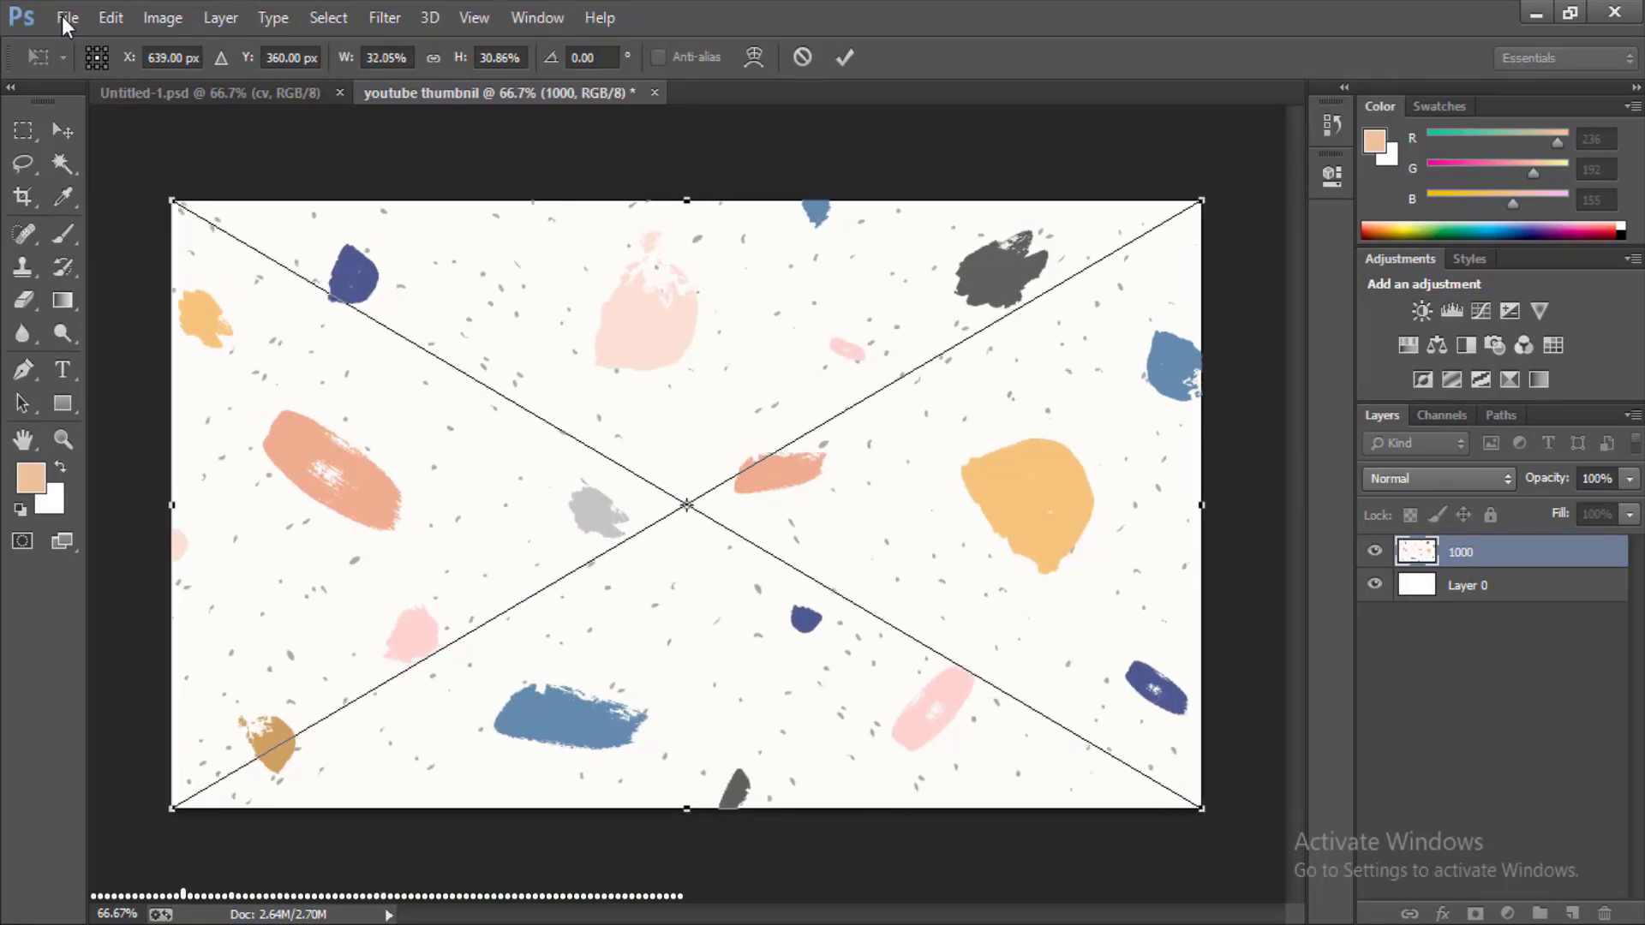
key("t")
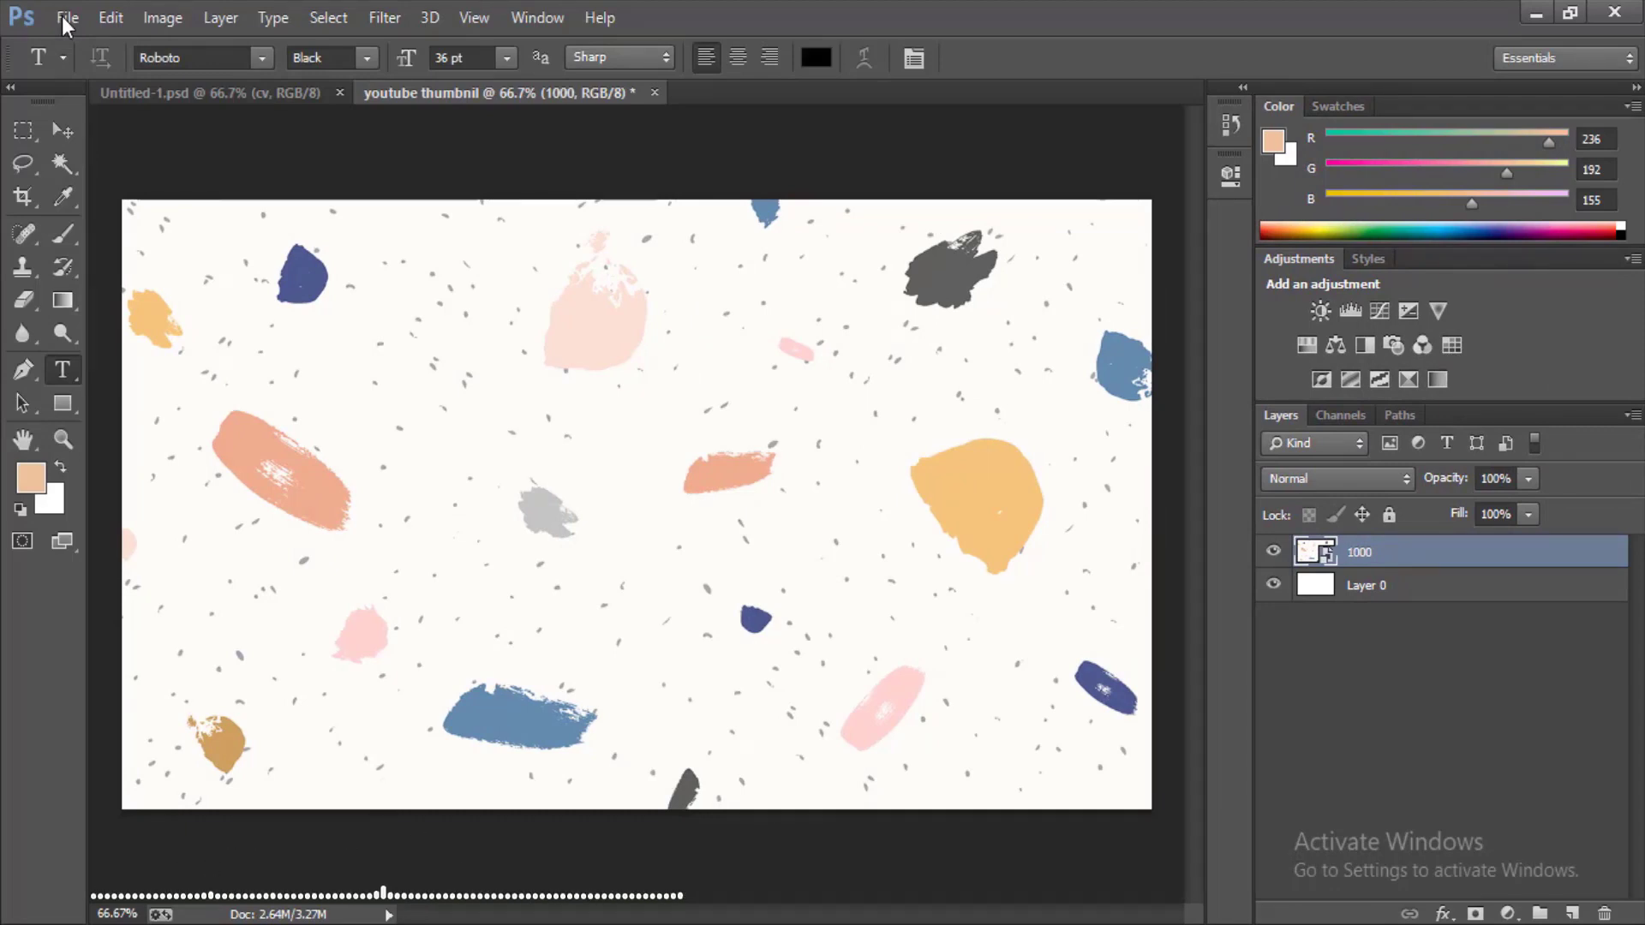
key("a")
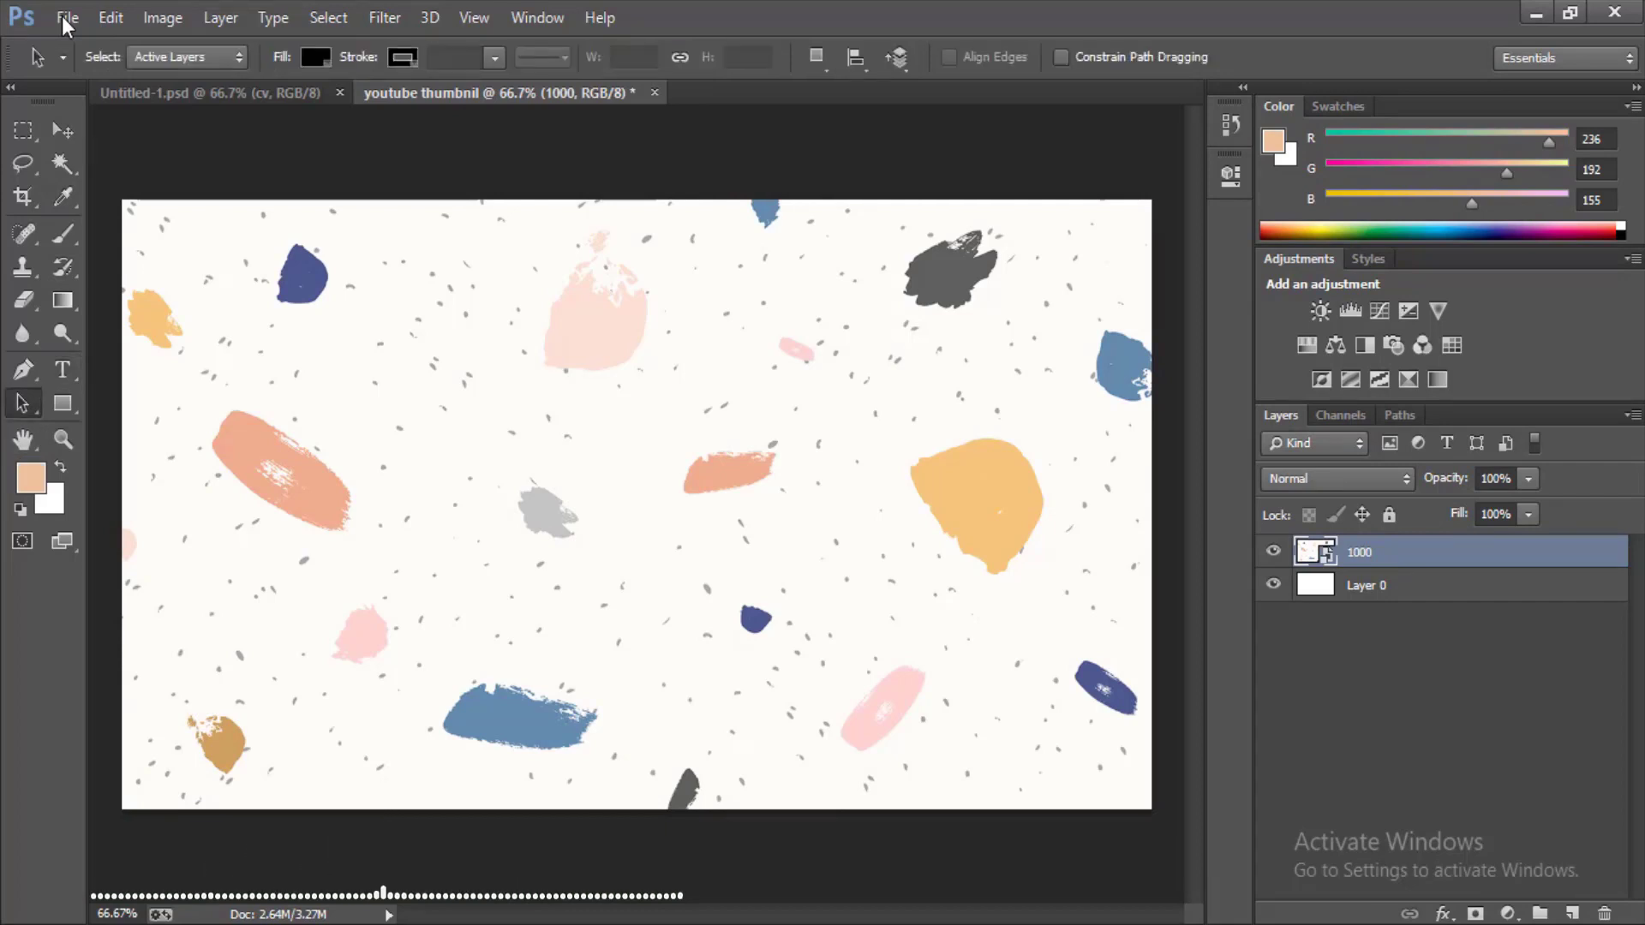
- Place the photo white-dress-18948401 from the Pictures folder as an embedded object
left_click(66, 18)
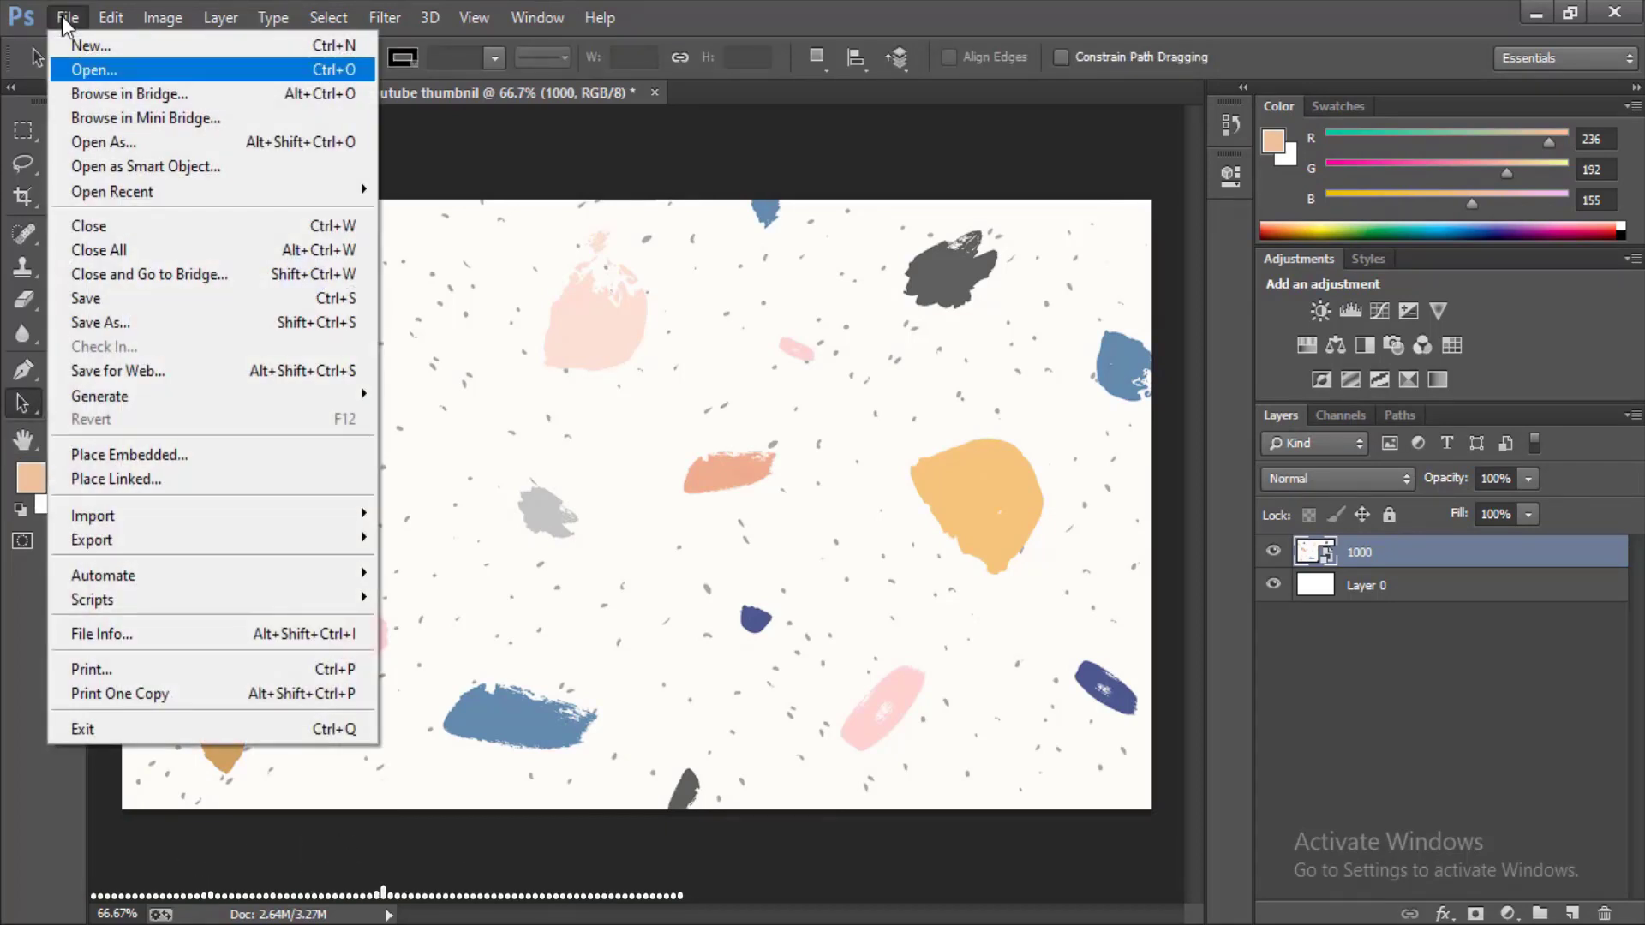
key("Return")
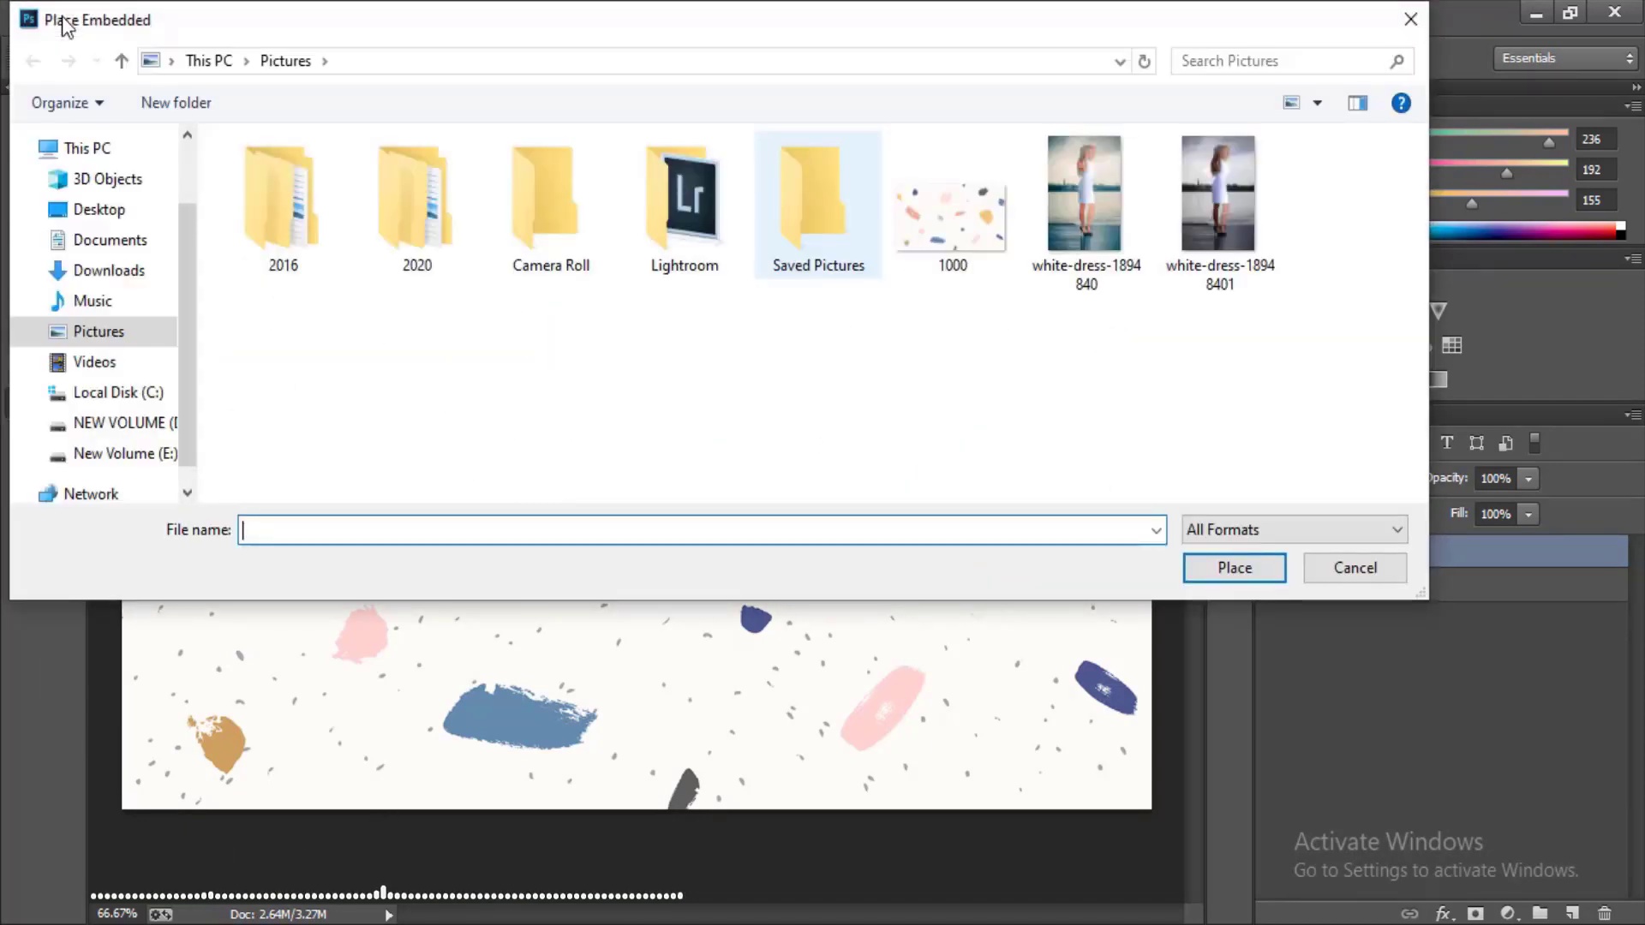
key("Right")
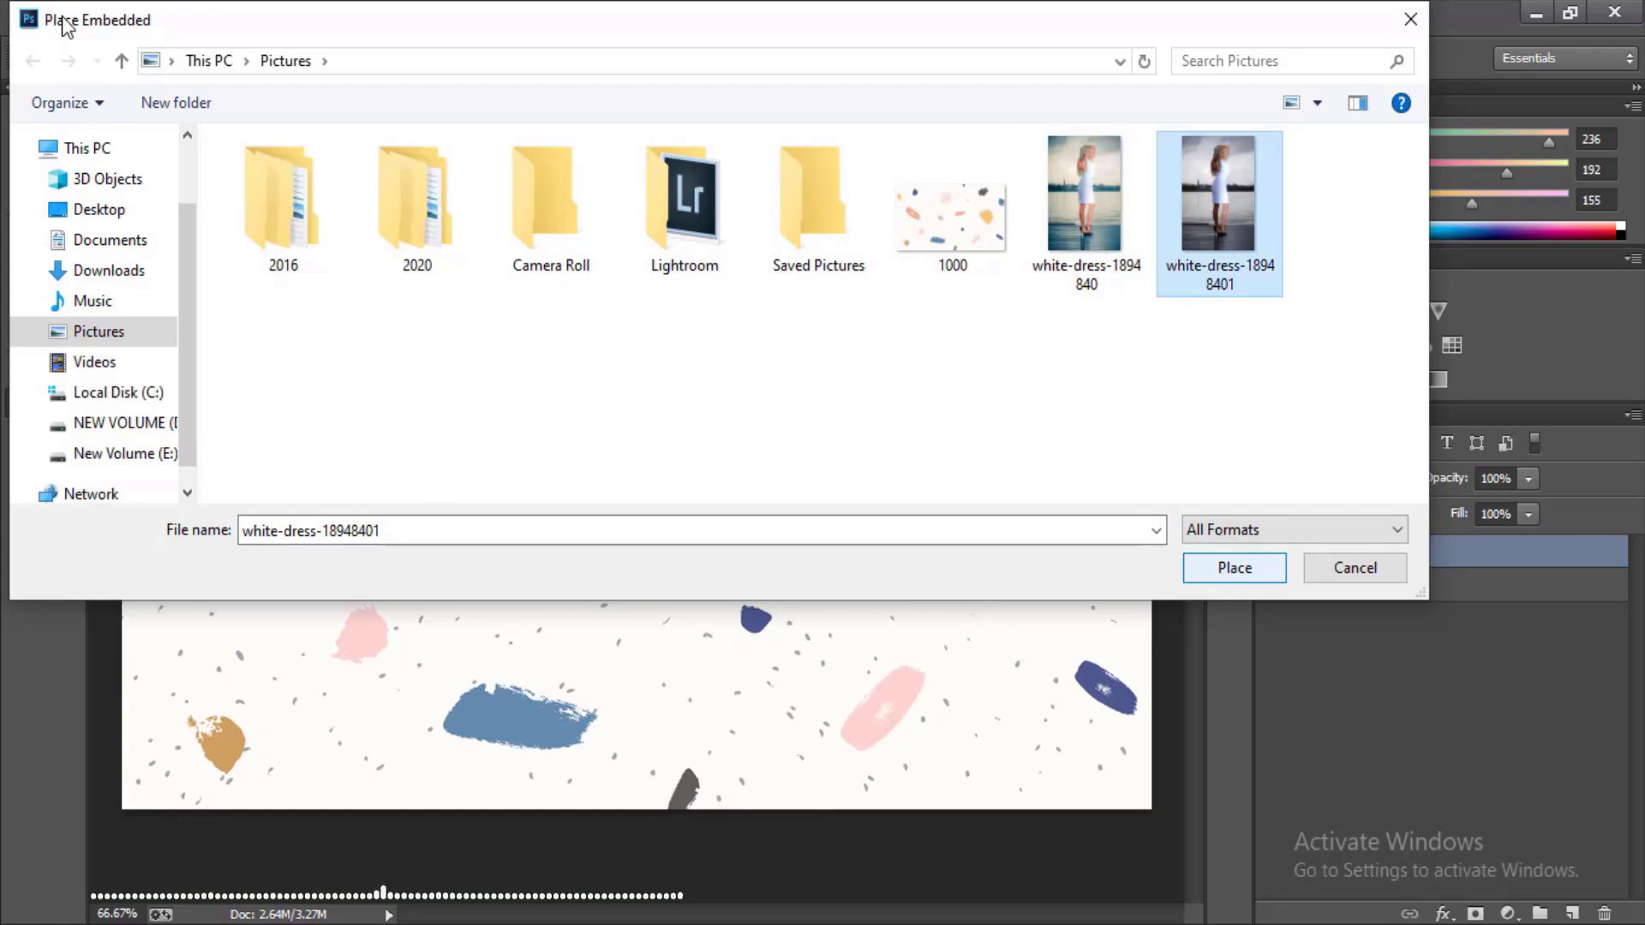
key("Return")
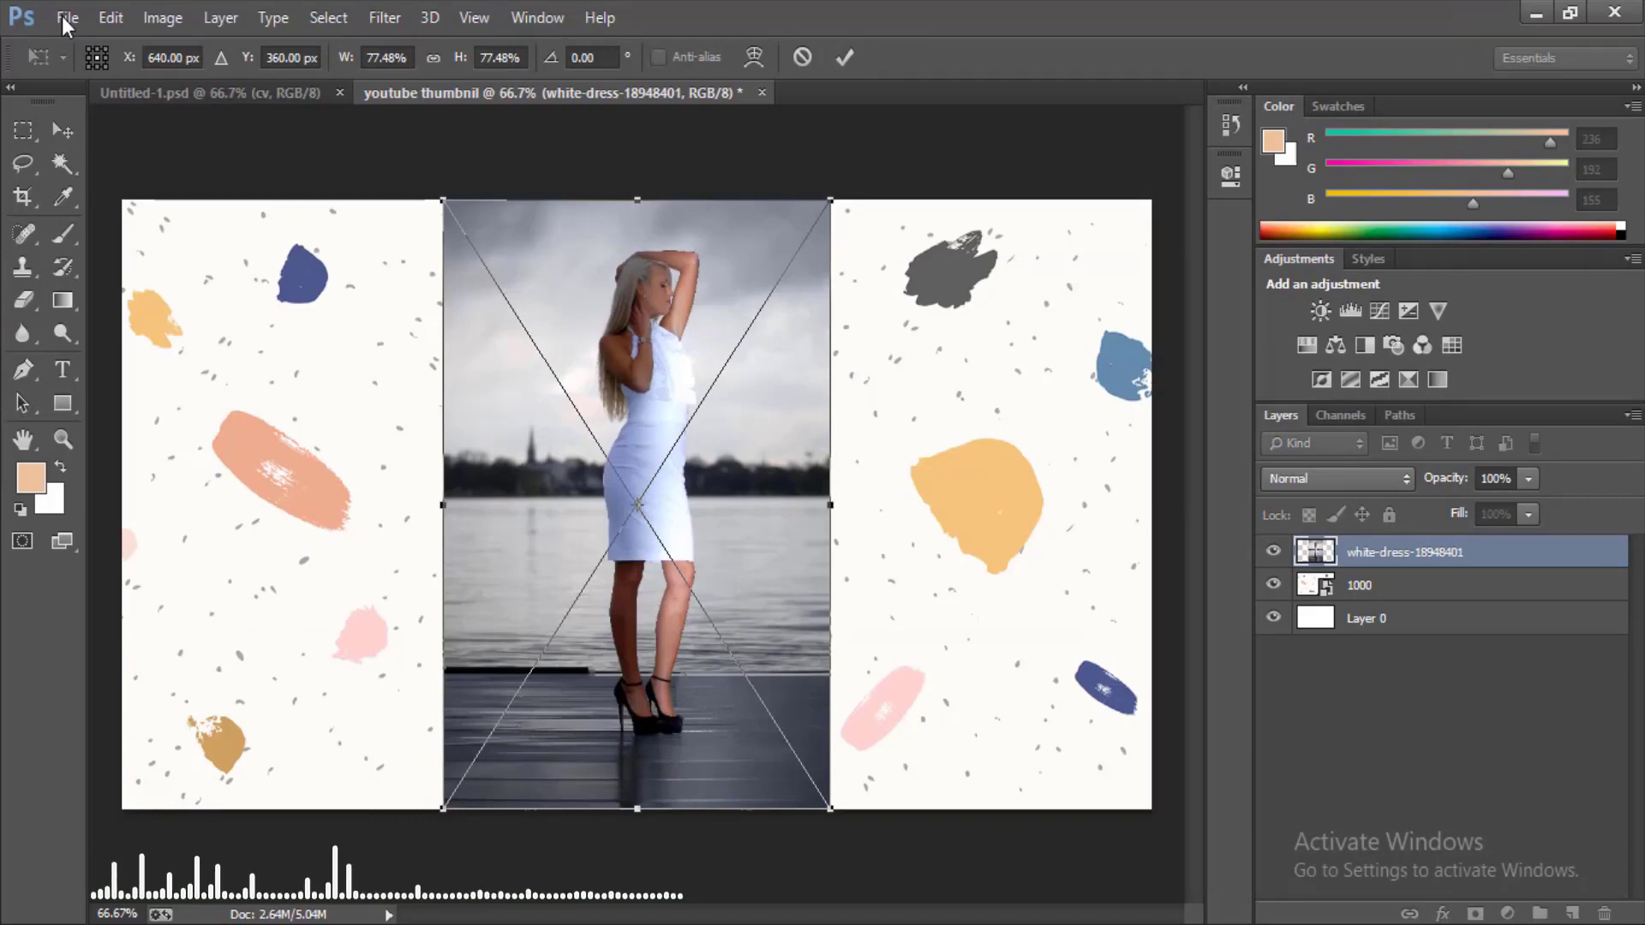
- Scale the placed white-dress-18948401 photo to about 67.7%, position it in the canvas's left half, and add a default drop shadow
left_click_drag(831, 200, 806, 239)
mouse_move(755, 469)
left_mouse_down()
mouse_move(515, 493)
mouse_move(514, 470)
mouse_move(486, 470)
left_mouse_up()
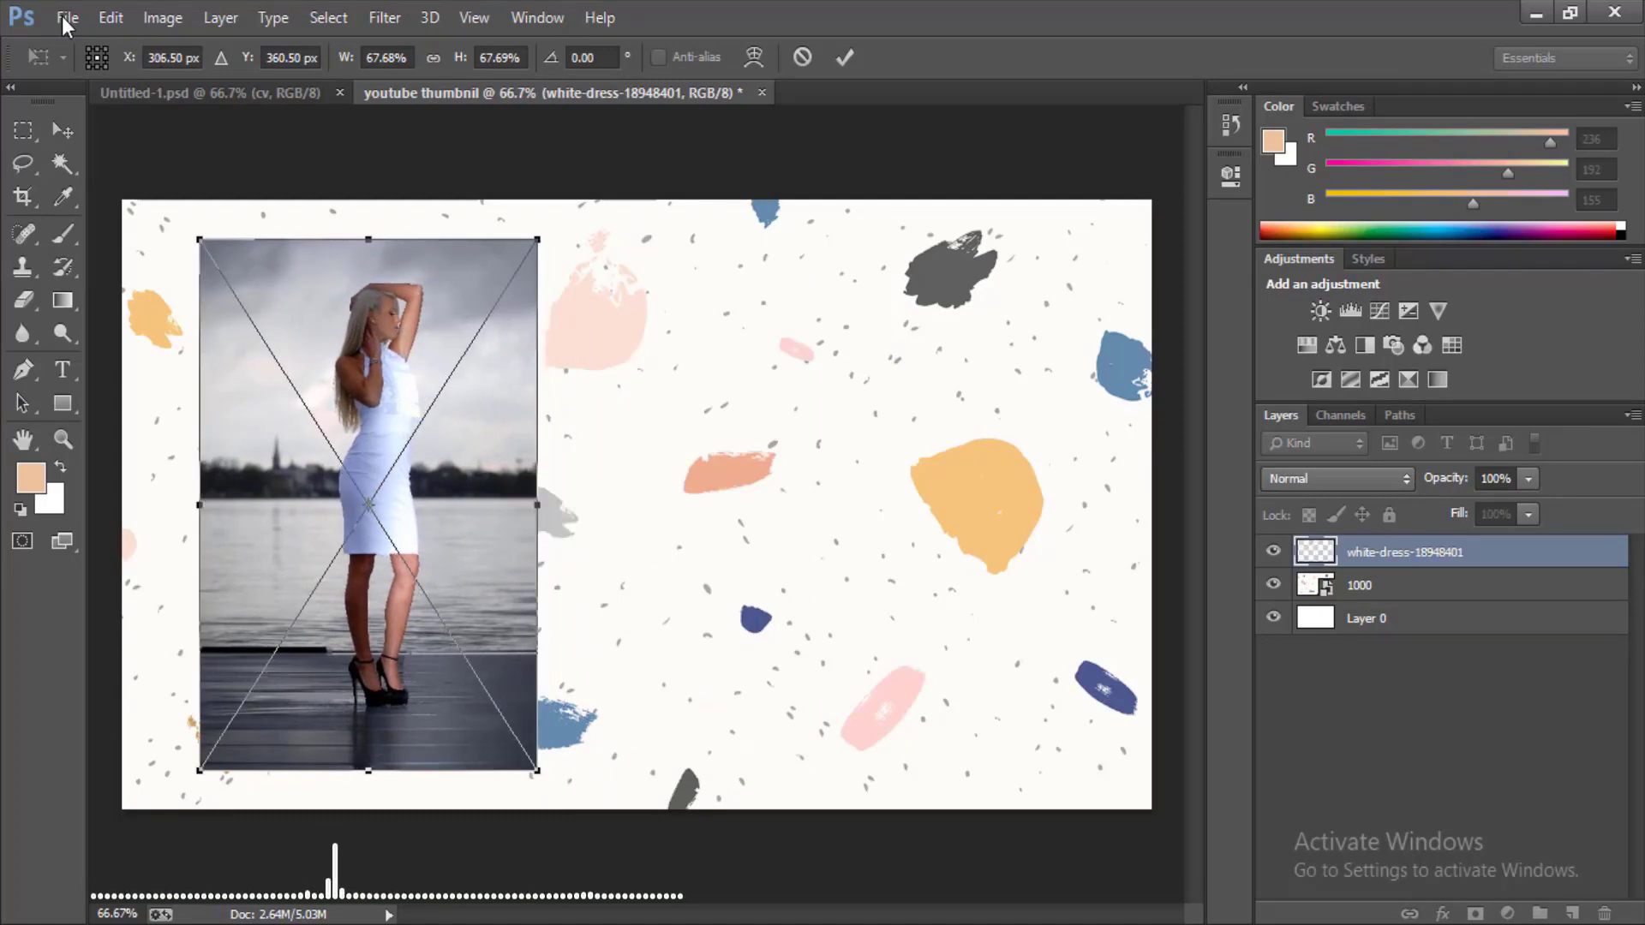
key("Return")
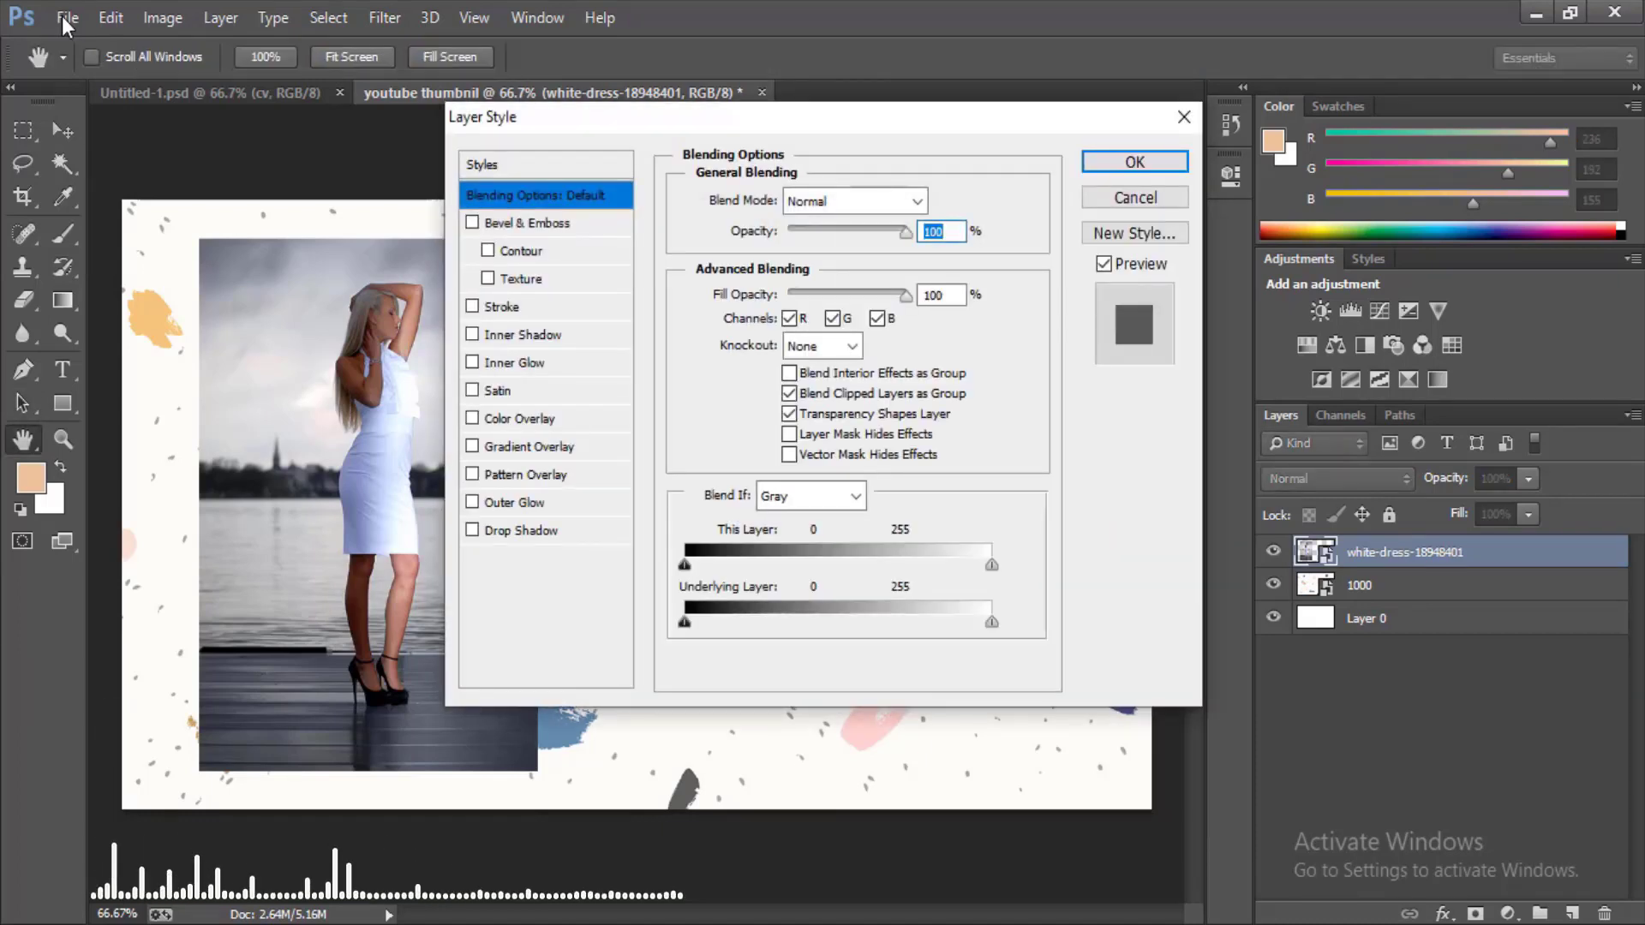
left_click(472, 529)
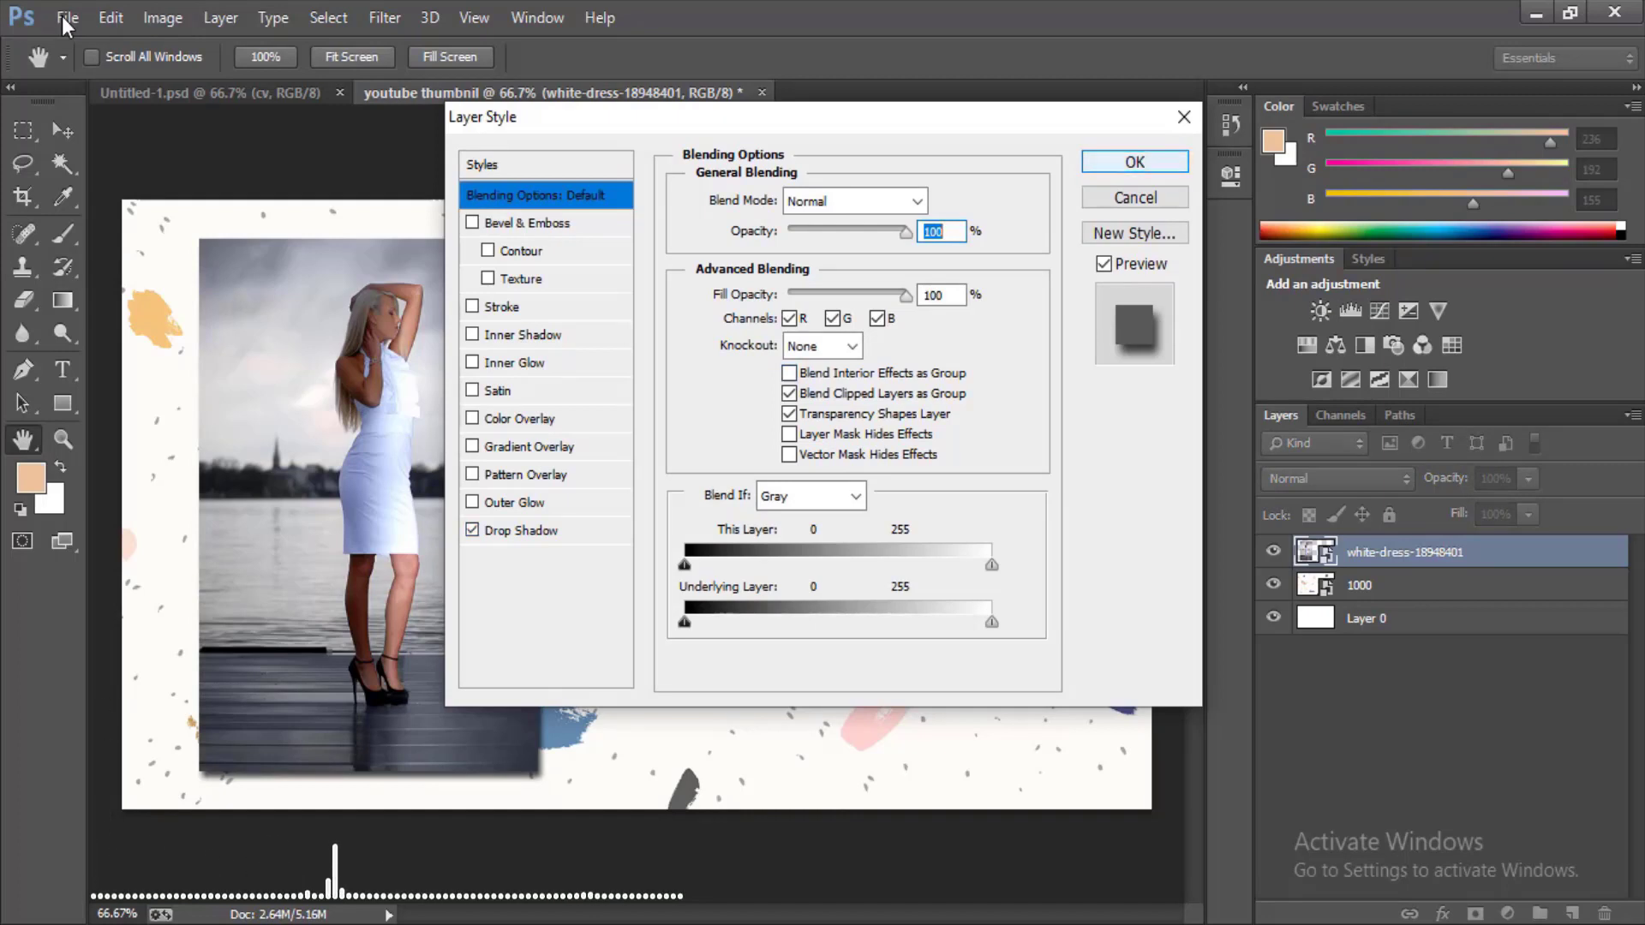
left_click(1134, 161)
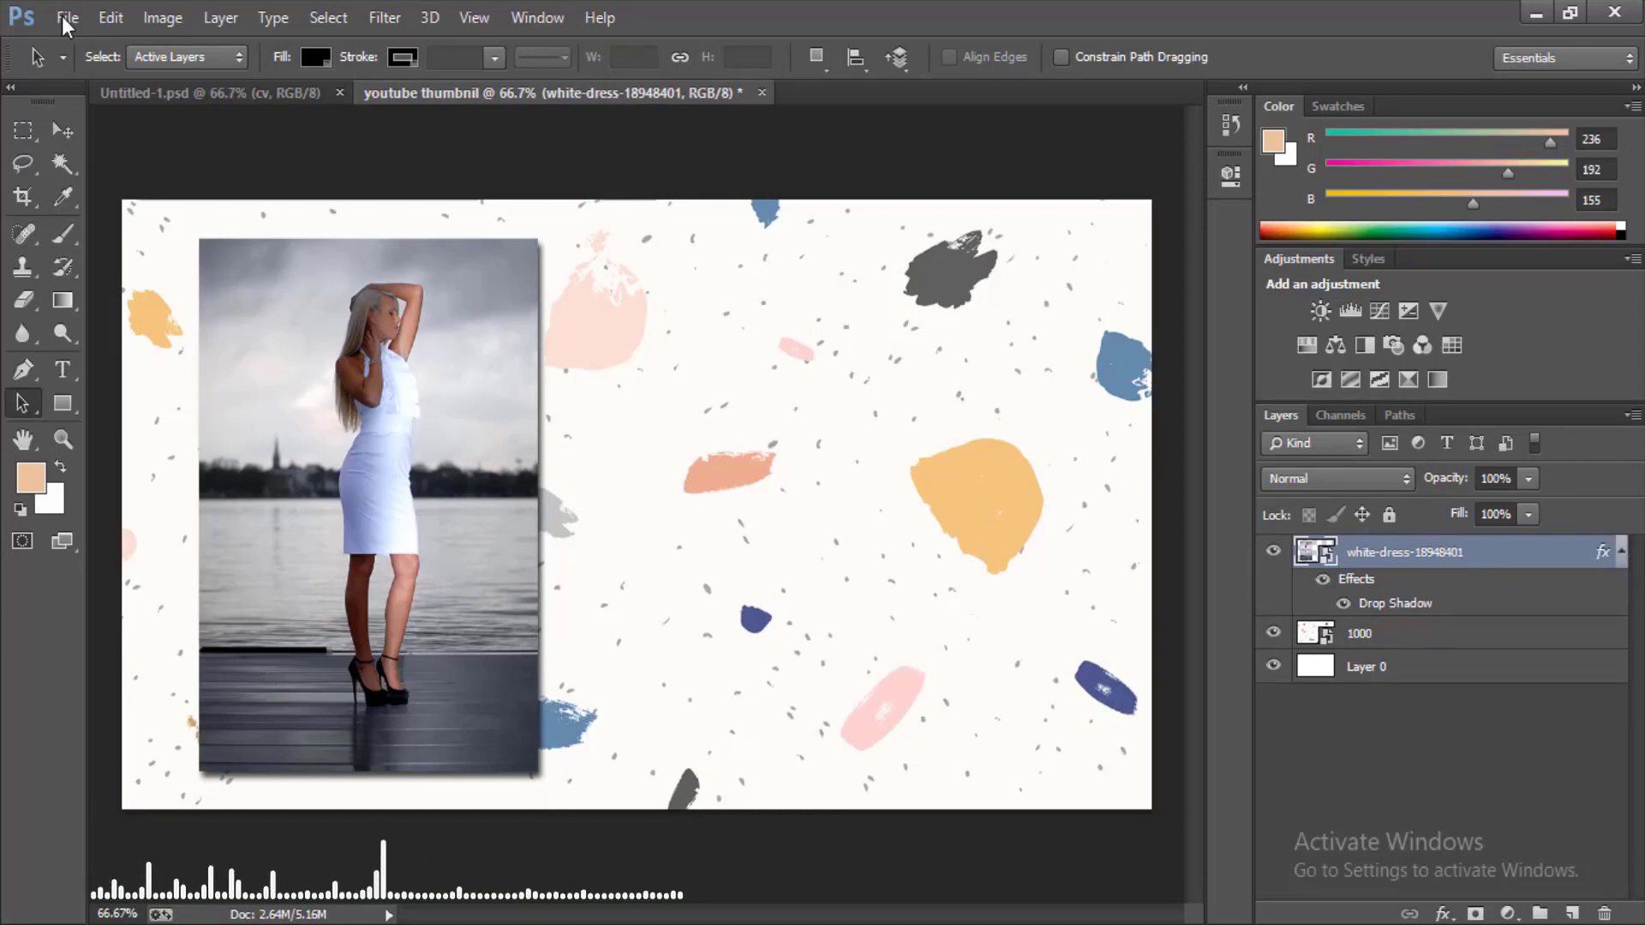
- Place the photo white-dress-1894840 from the Pictures folder as an embedded object
left_click(67, 19)
key("Down")
key("Down")
key("Down")
key("Down")
key("Down")
key("Down")
key("Down")
key("Down")
key("Down")
key("Down")
key("Down")
key("Down")
key("Down")
key("Down")
key("Down")
key("Down")
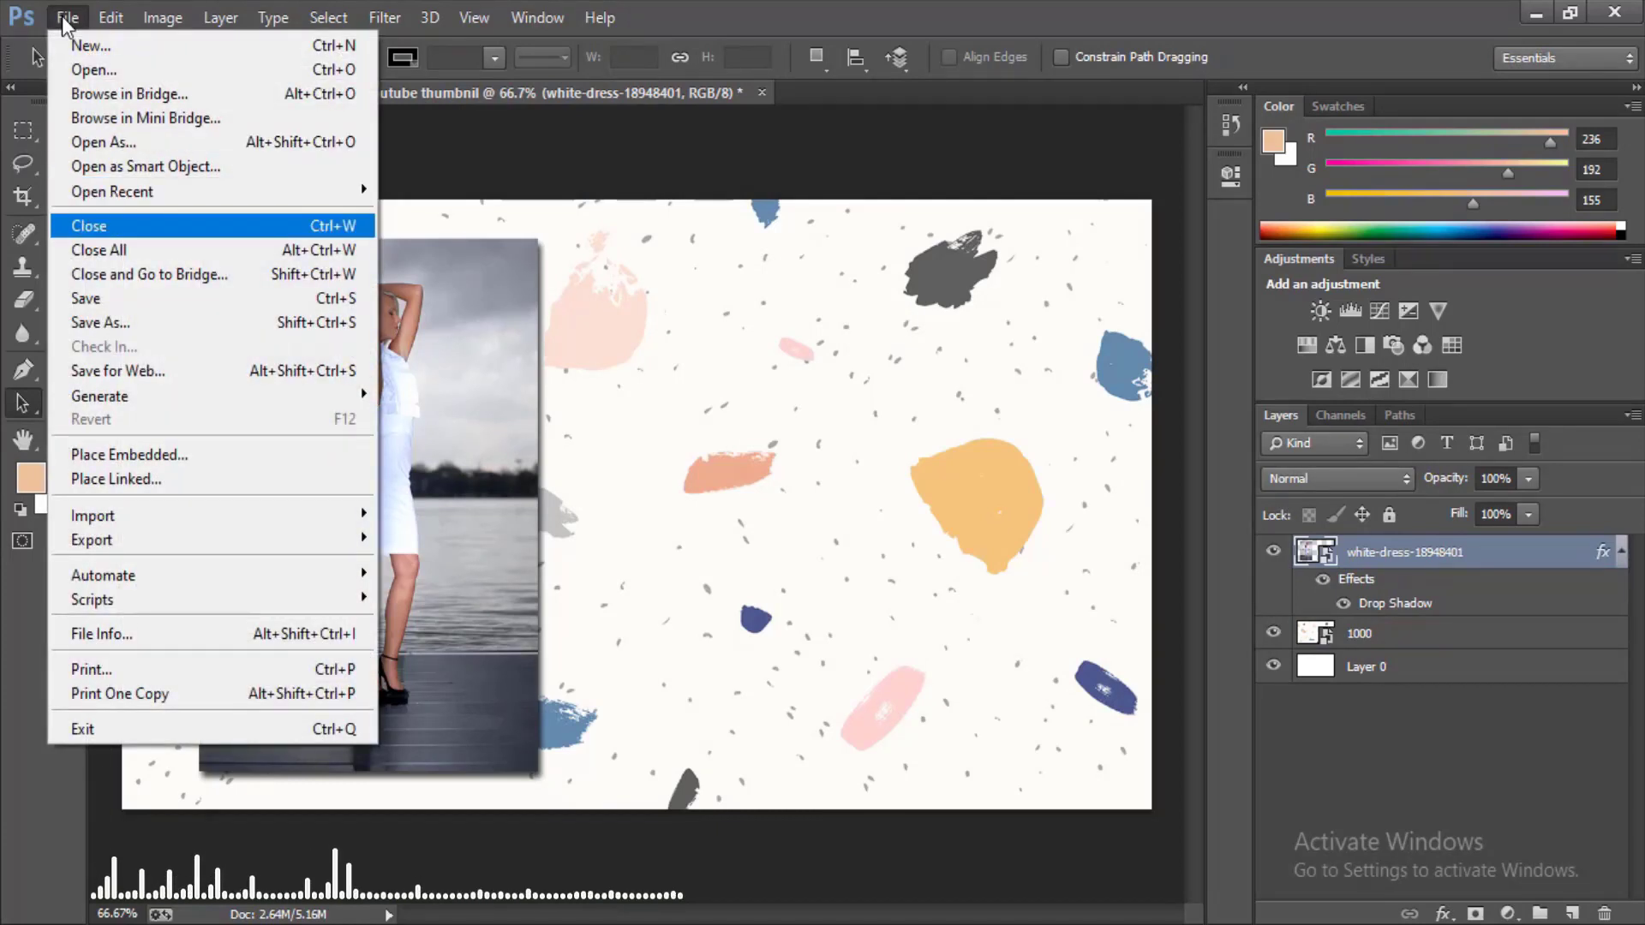
key("Down")
key("Return")
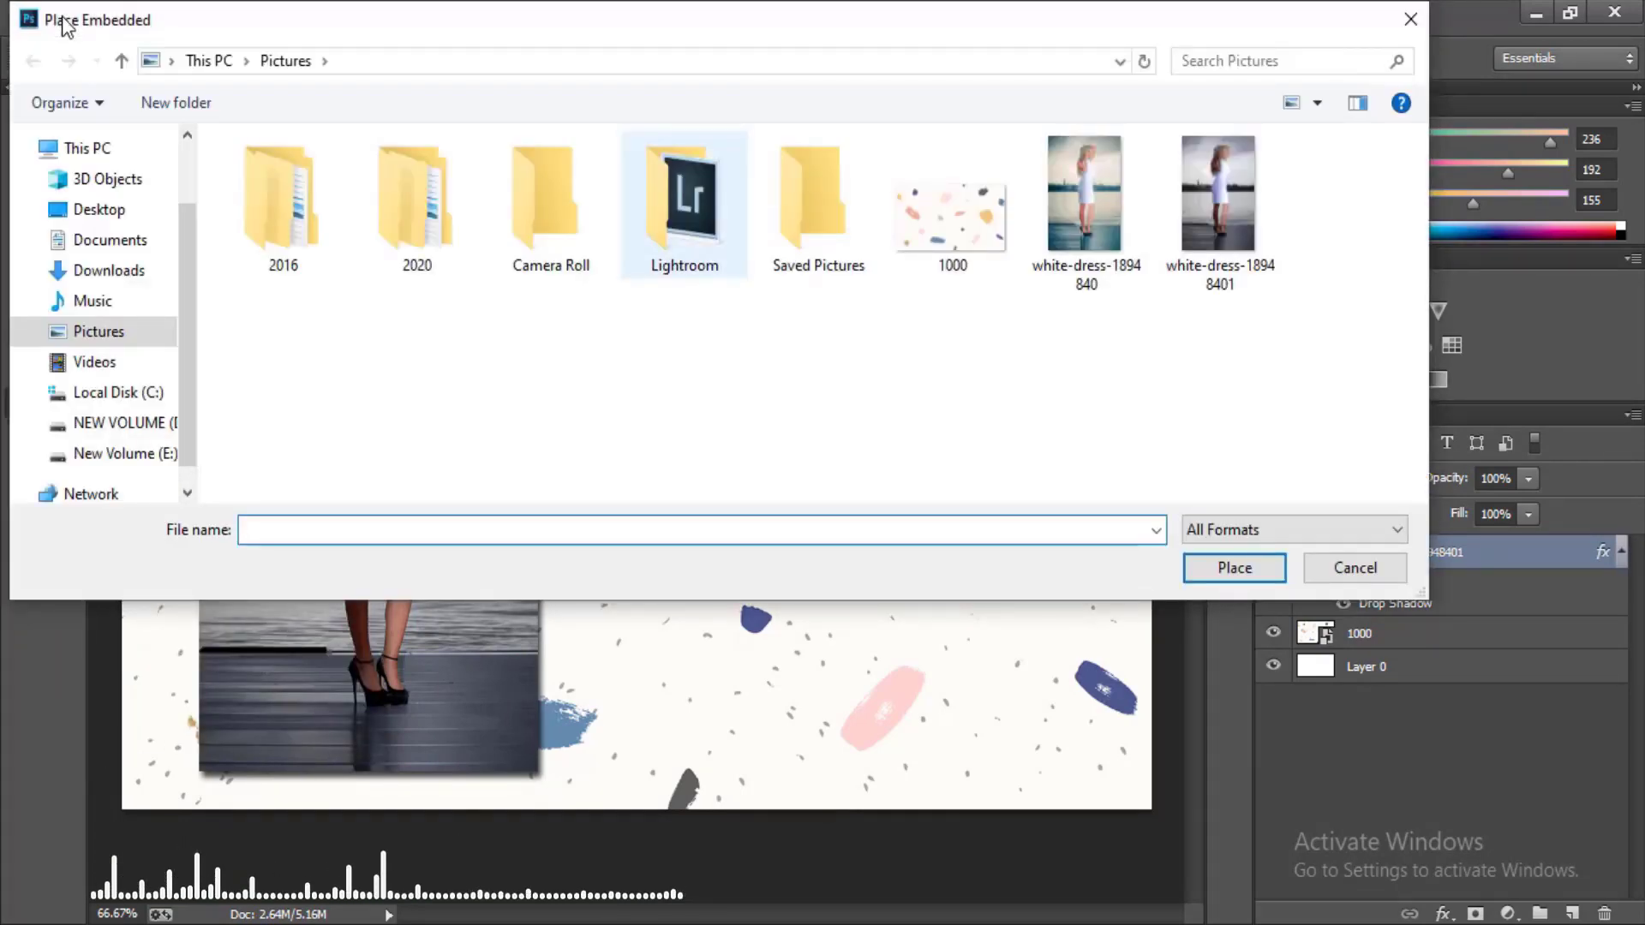
left_click(1086, 214)
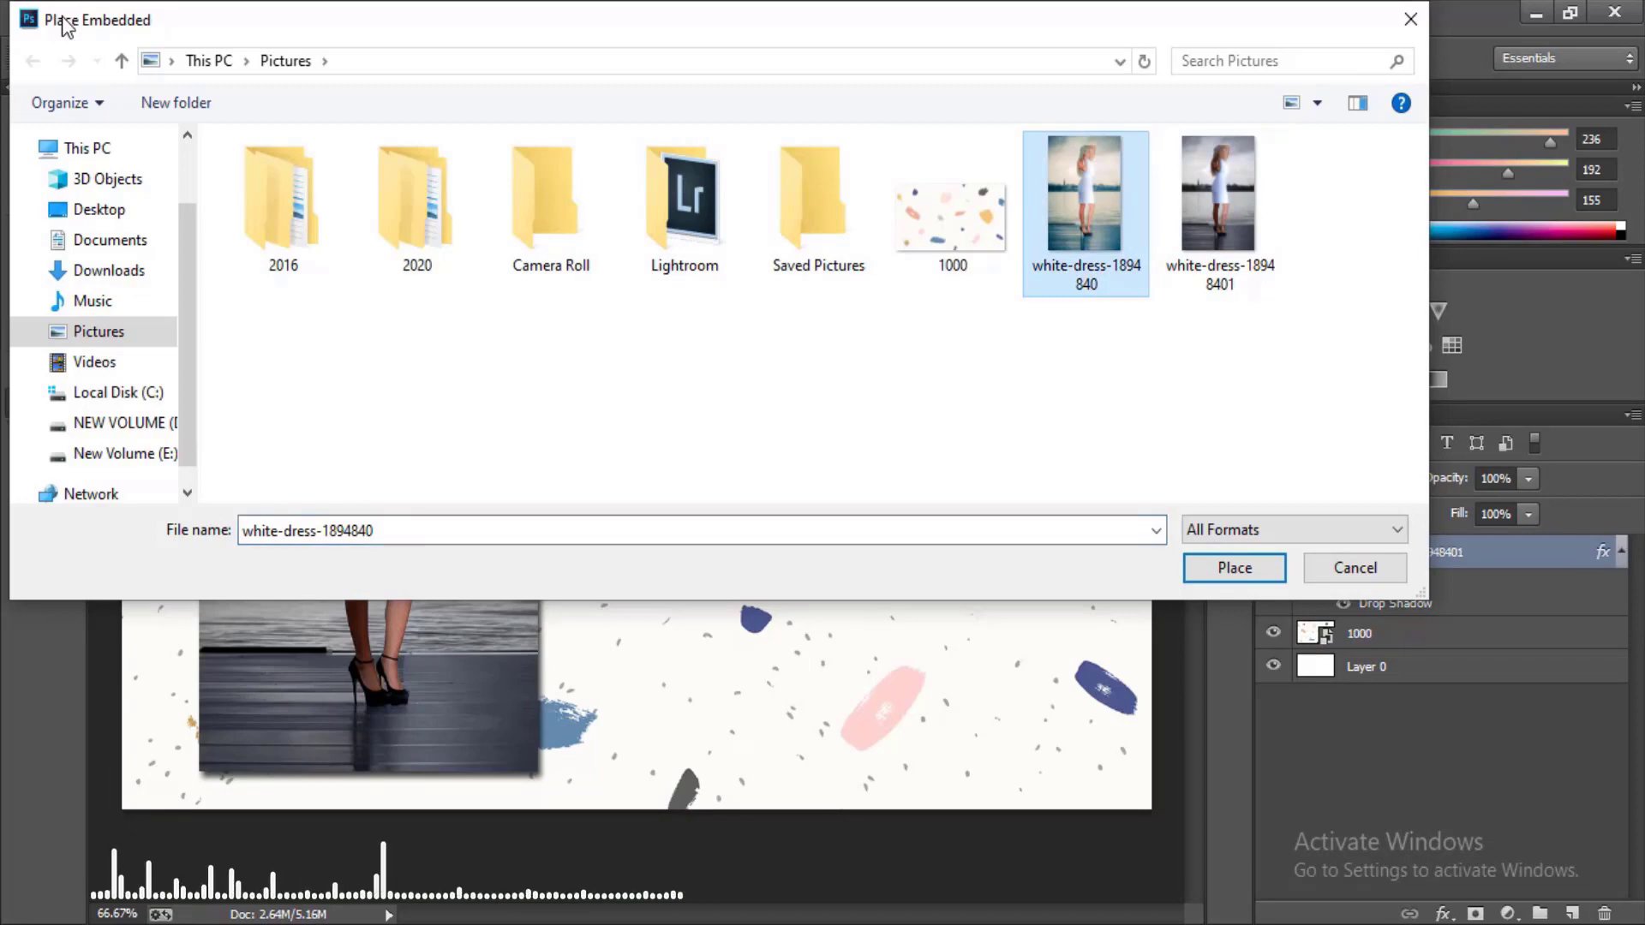
key("Return")
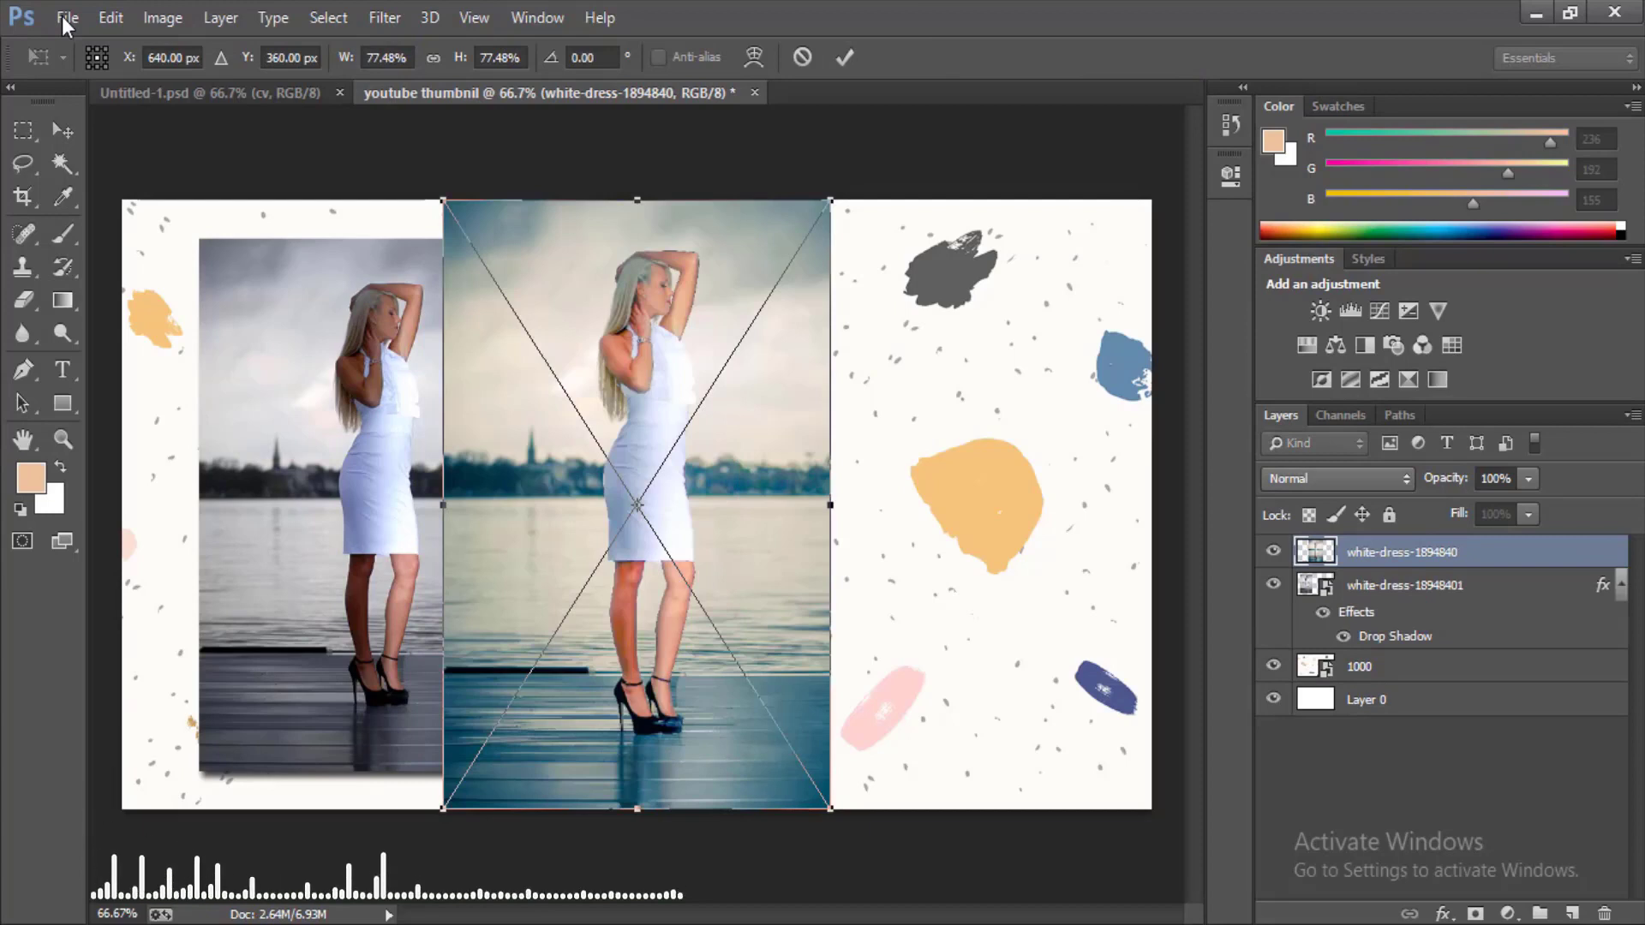
- Scale the white-dress-1894840 photo to about 71%, position it beside the first photo at about X 766 px, and add a default drop shadow
left_click_drag(829, 808, 813, 782)
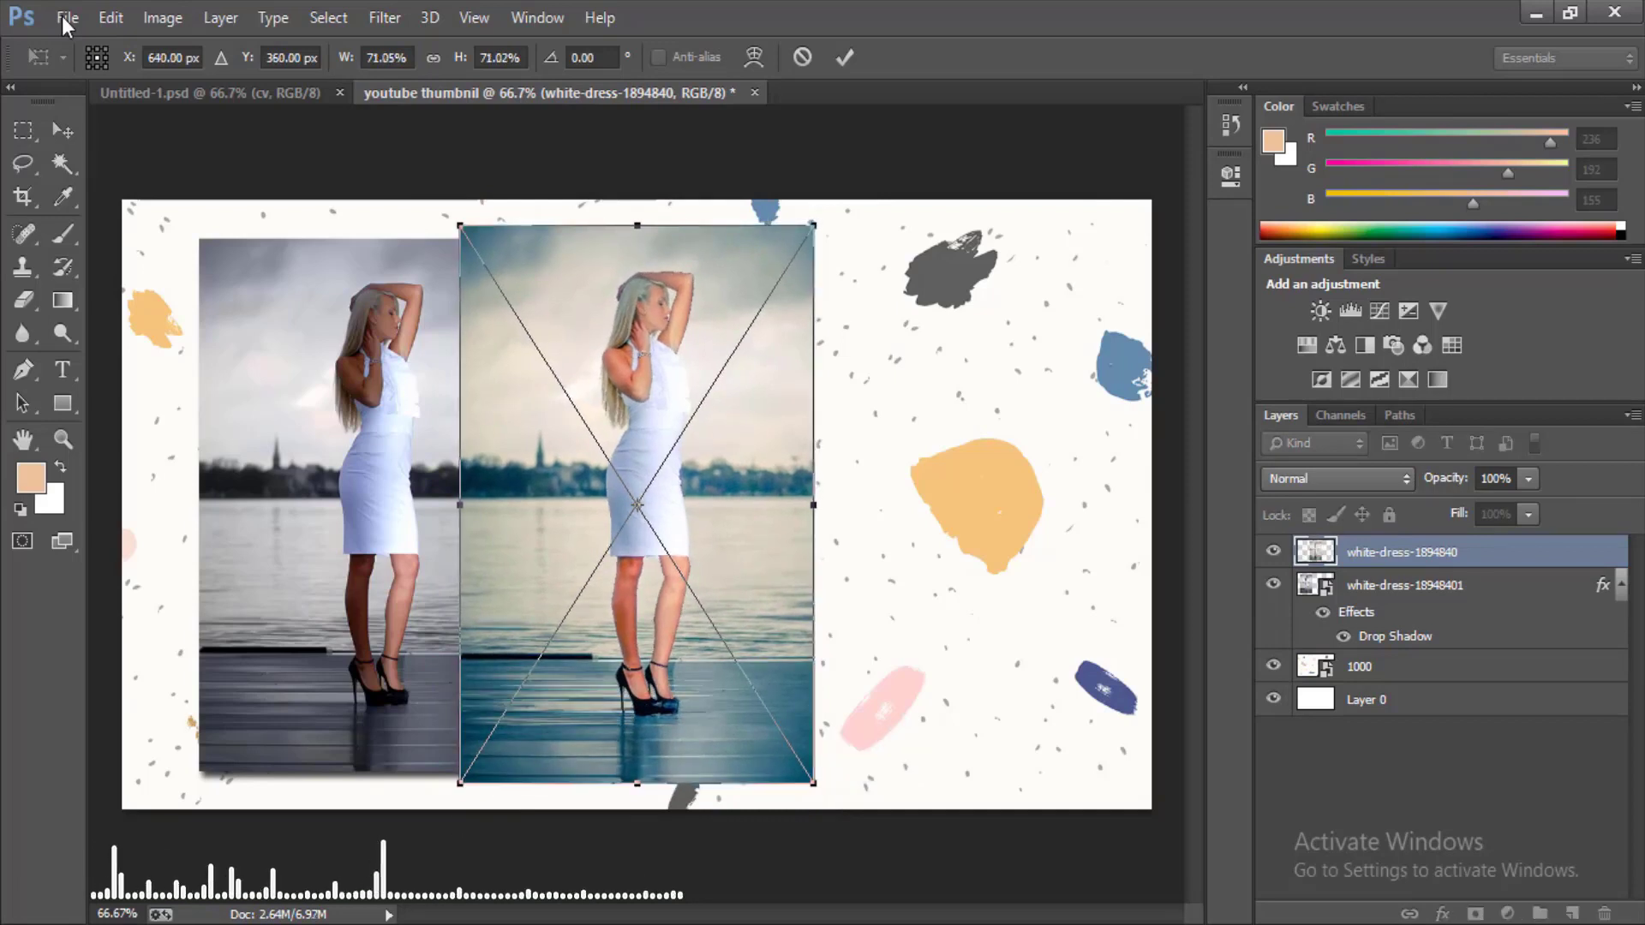
left_click_drag(546, 608, 647, 610)
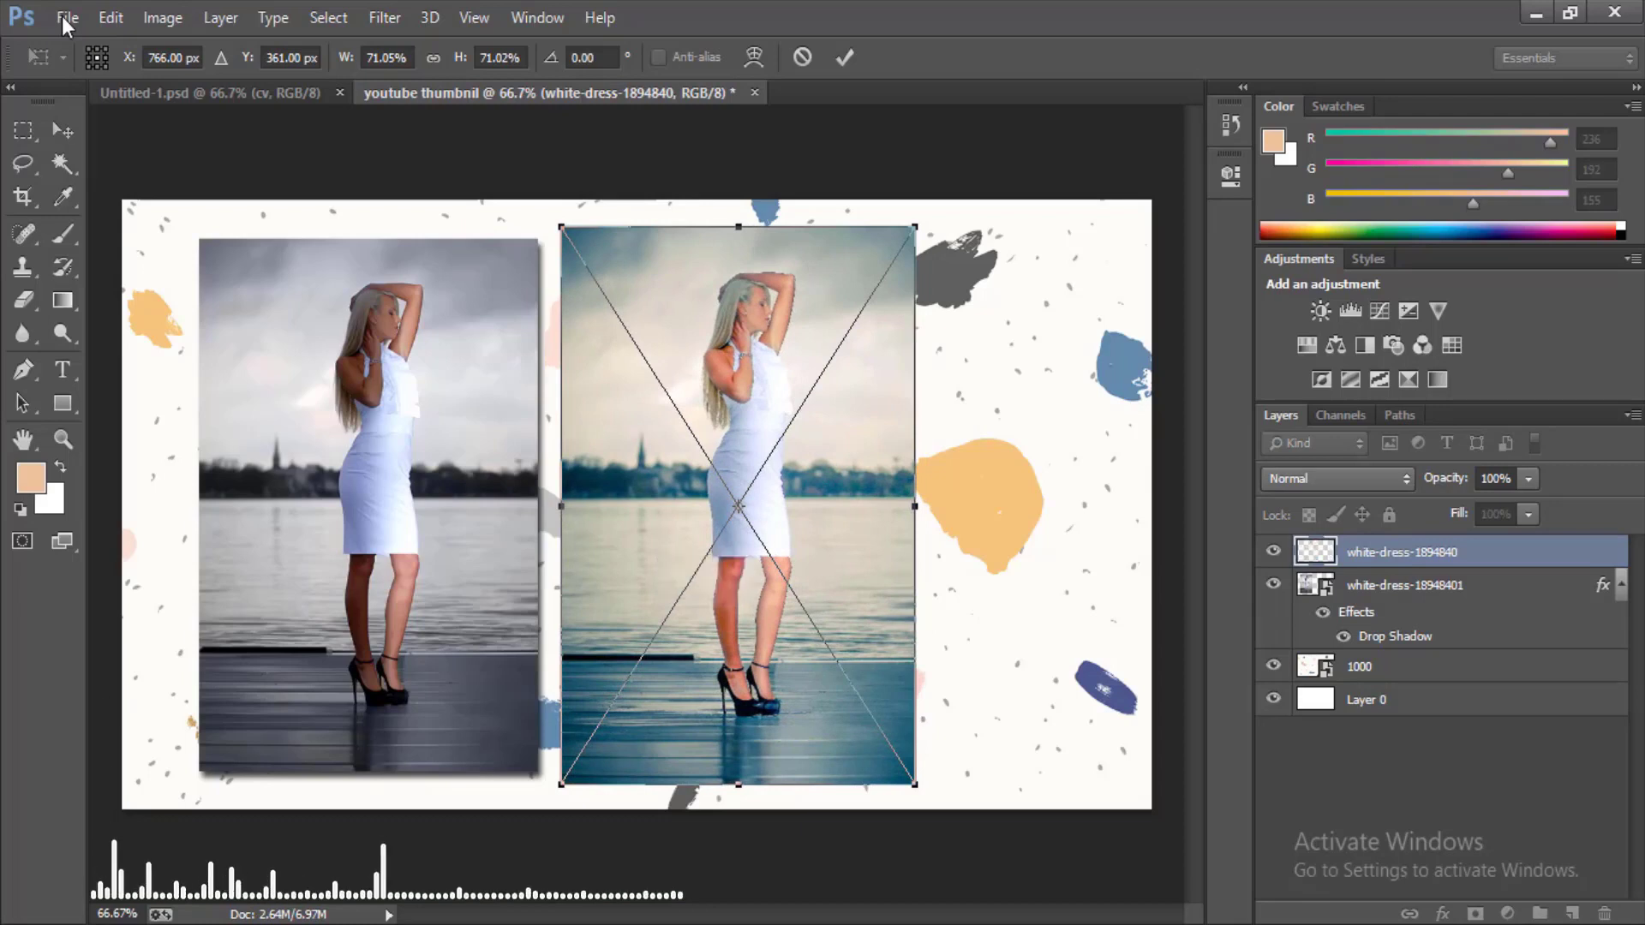
key("Return")
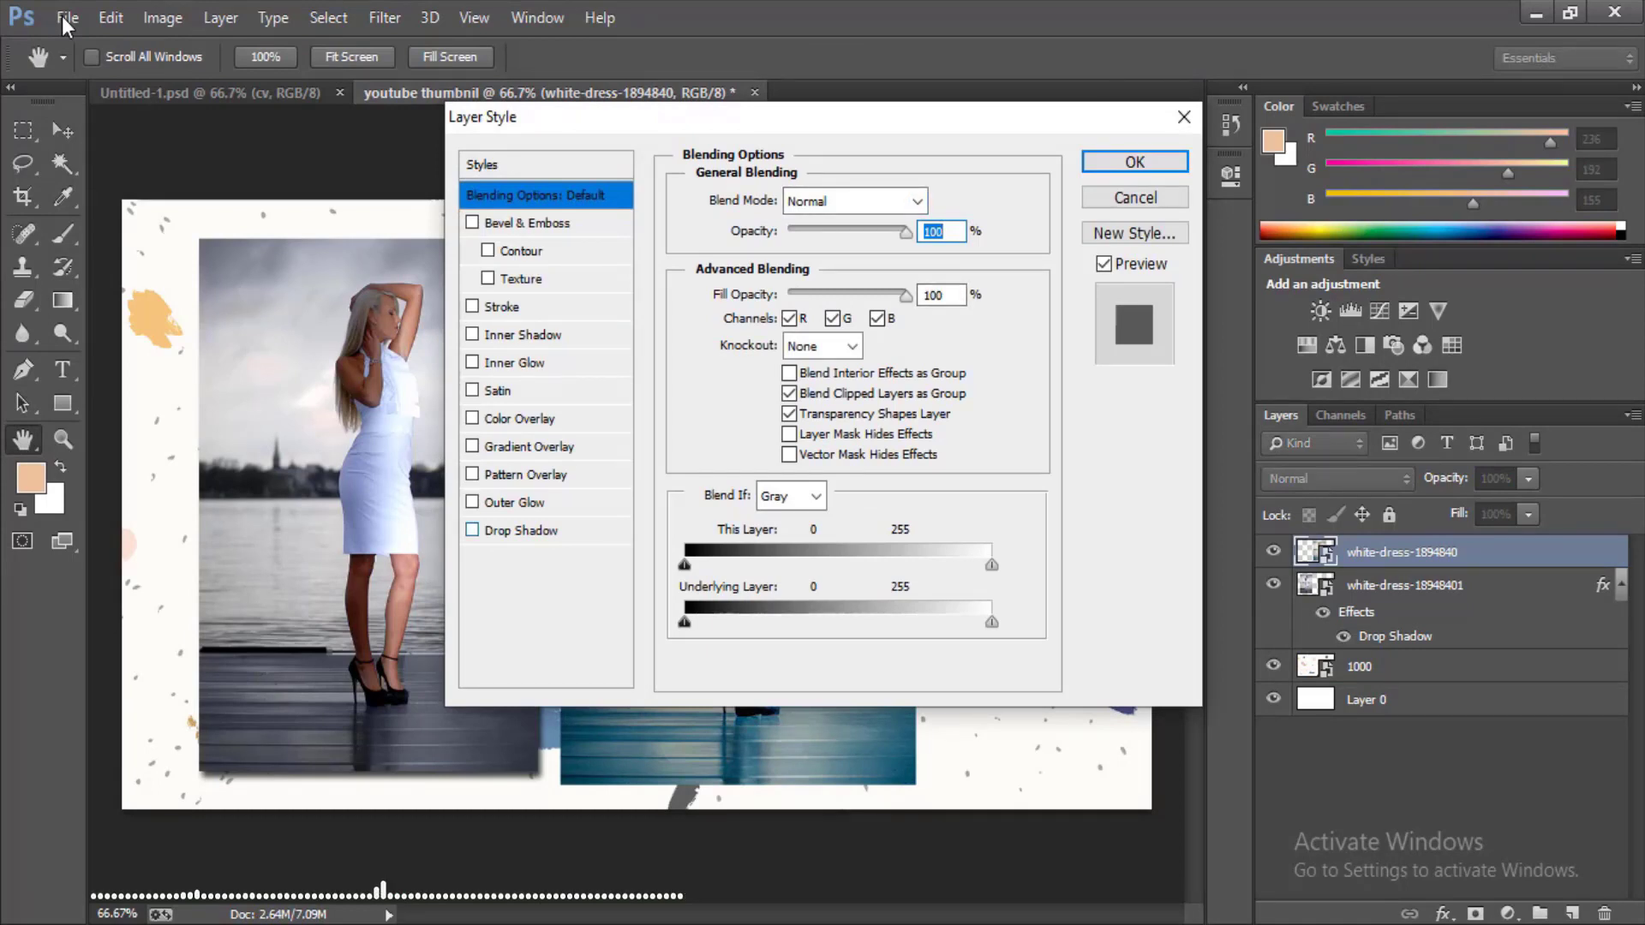
left_click(472, 529)
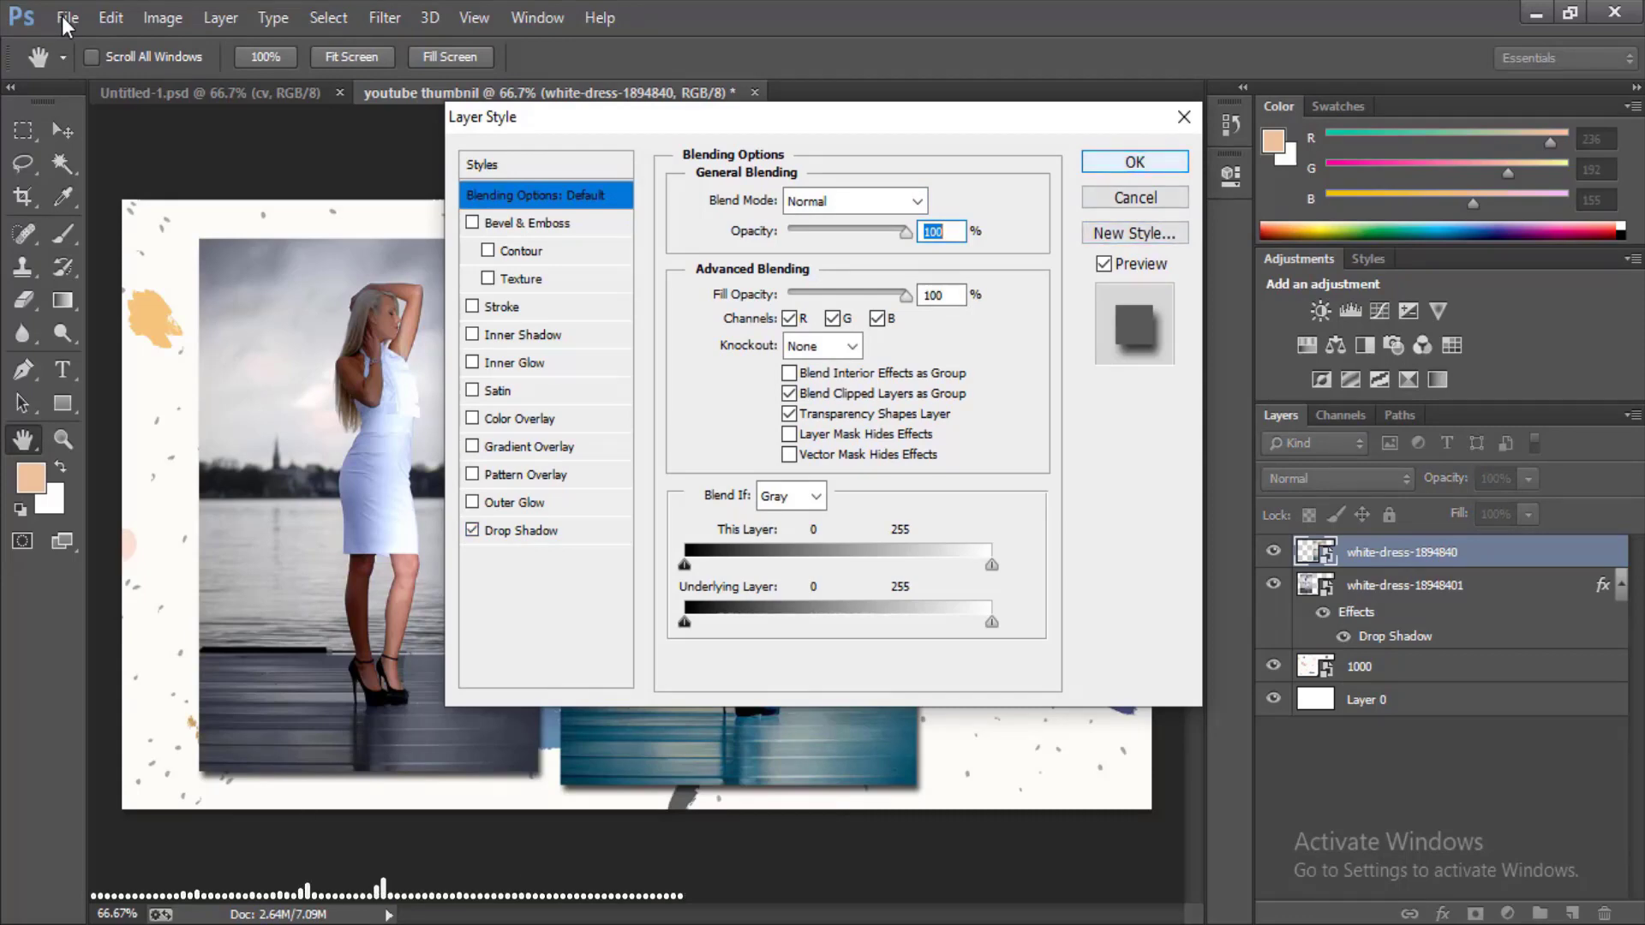
key("Return")
key("a")
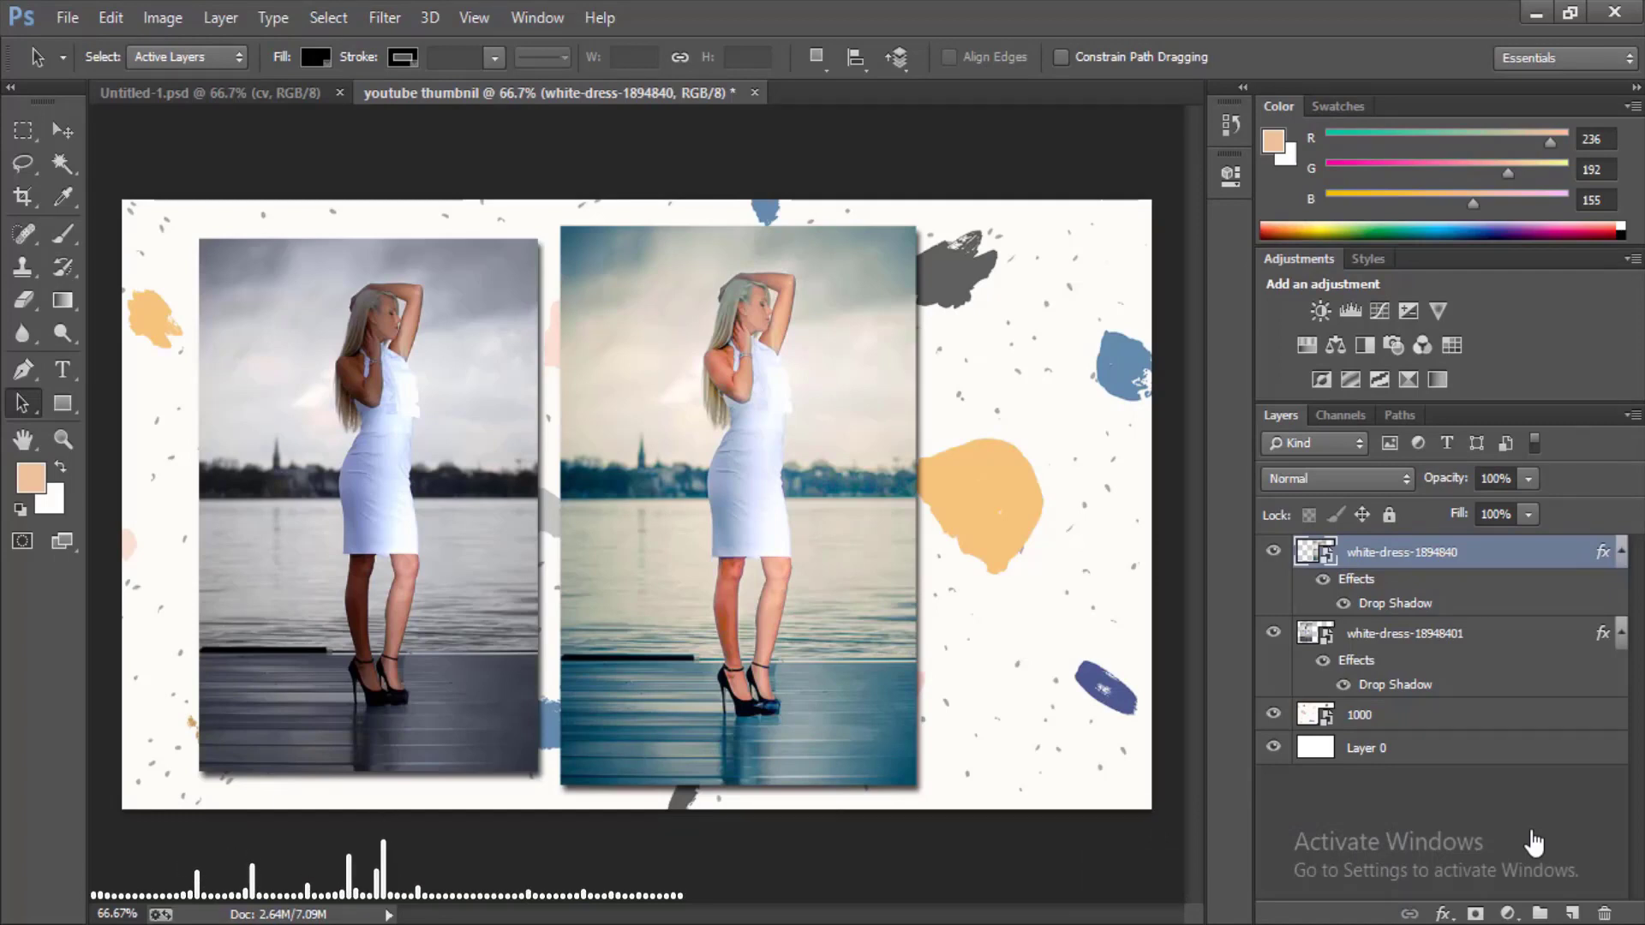
- Free-transform the white-dress-18948401 photo to about 62.4% and shift it left to X 262 px
key("alt+bracketleft")
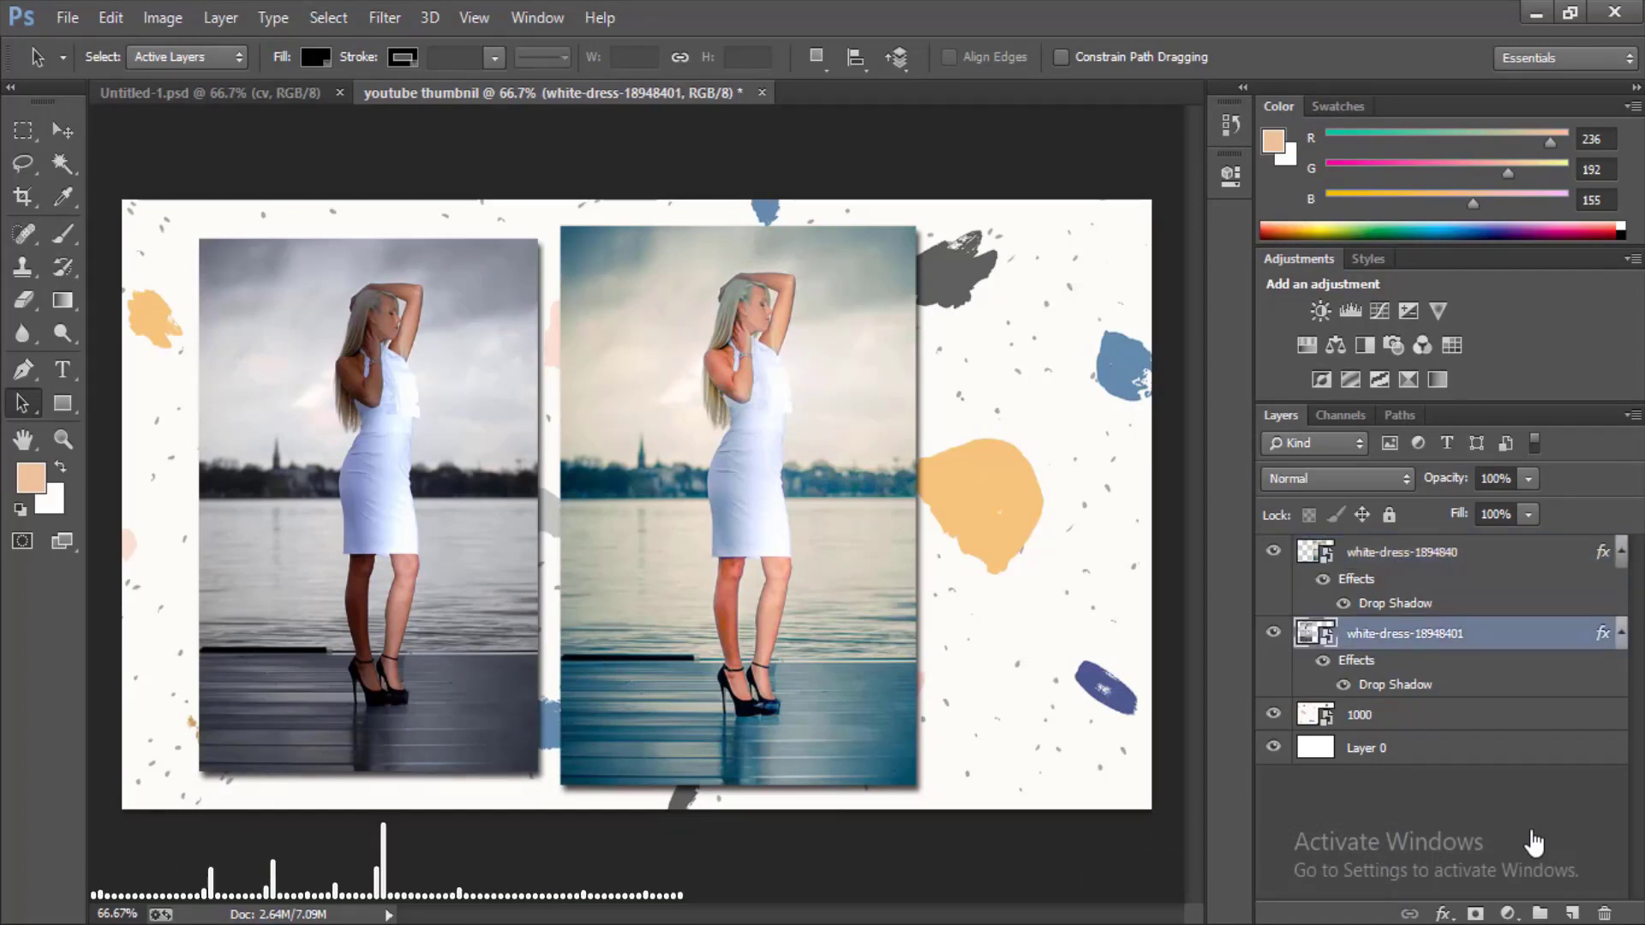
key("v")
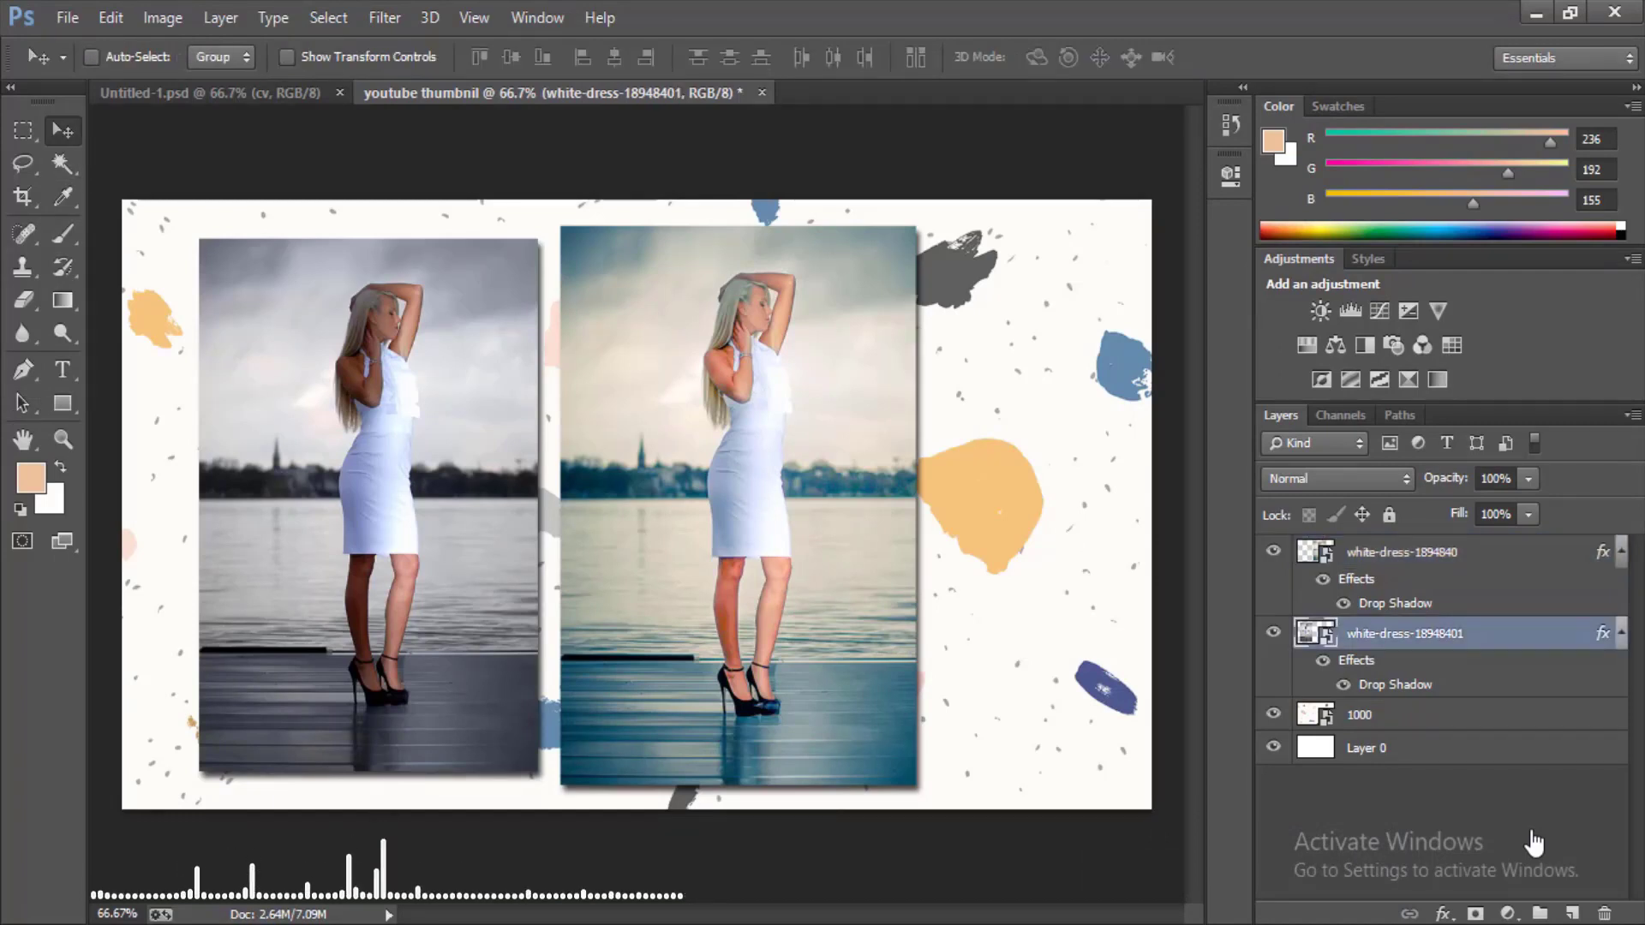
key("alt")
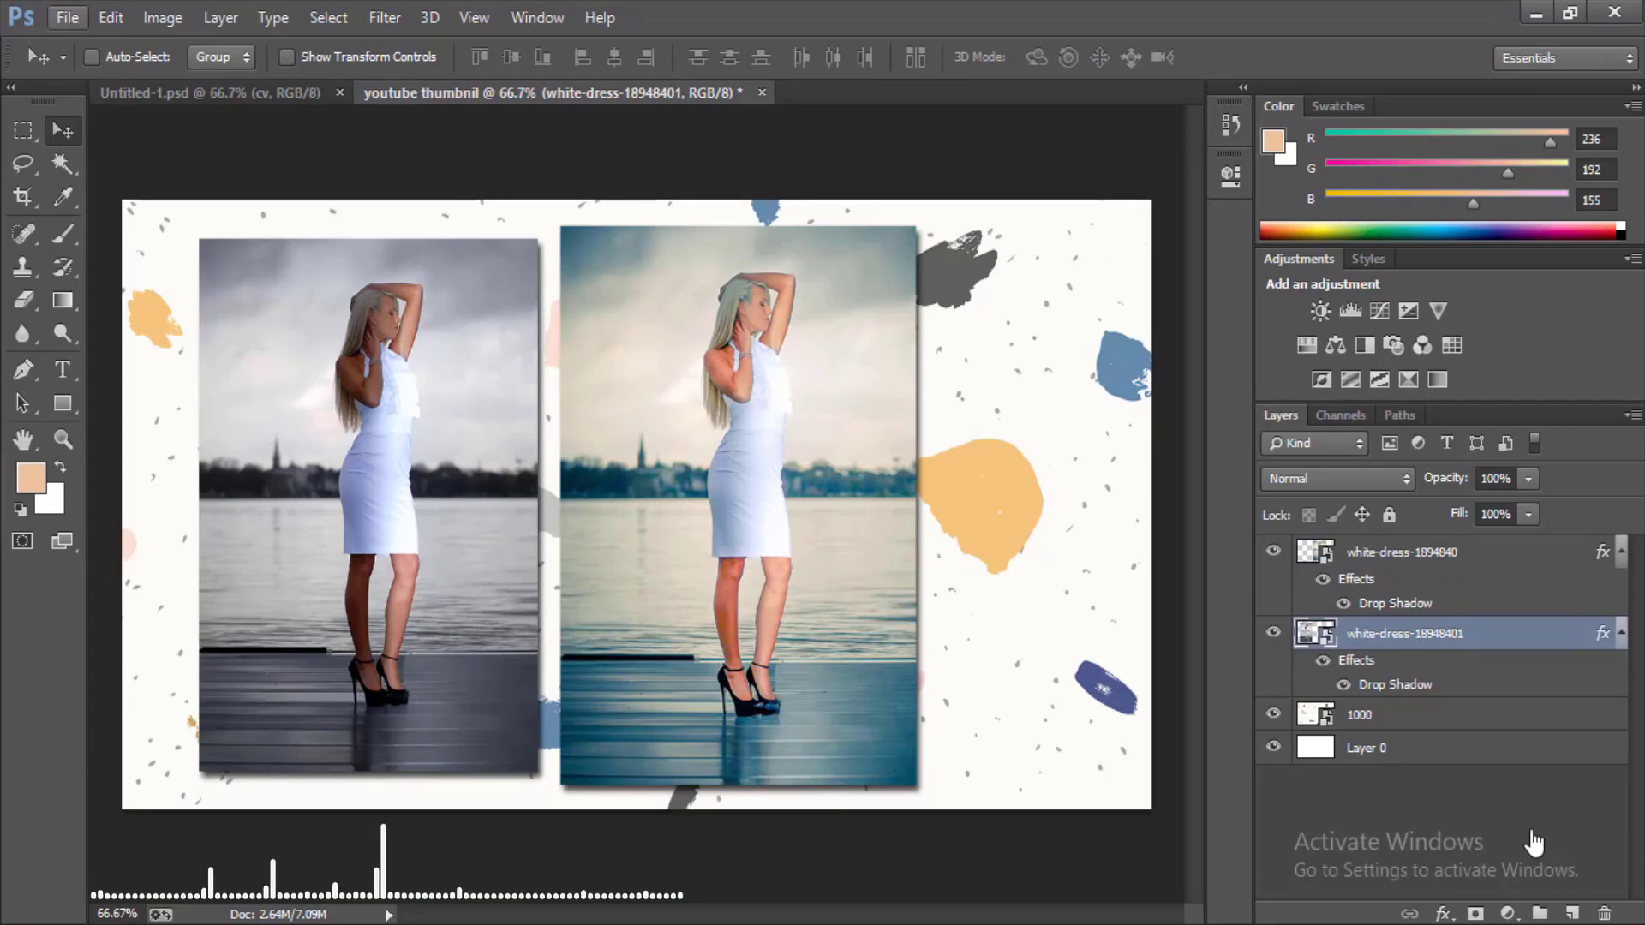
key("alt+f")
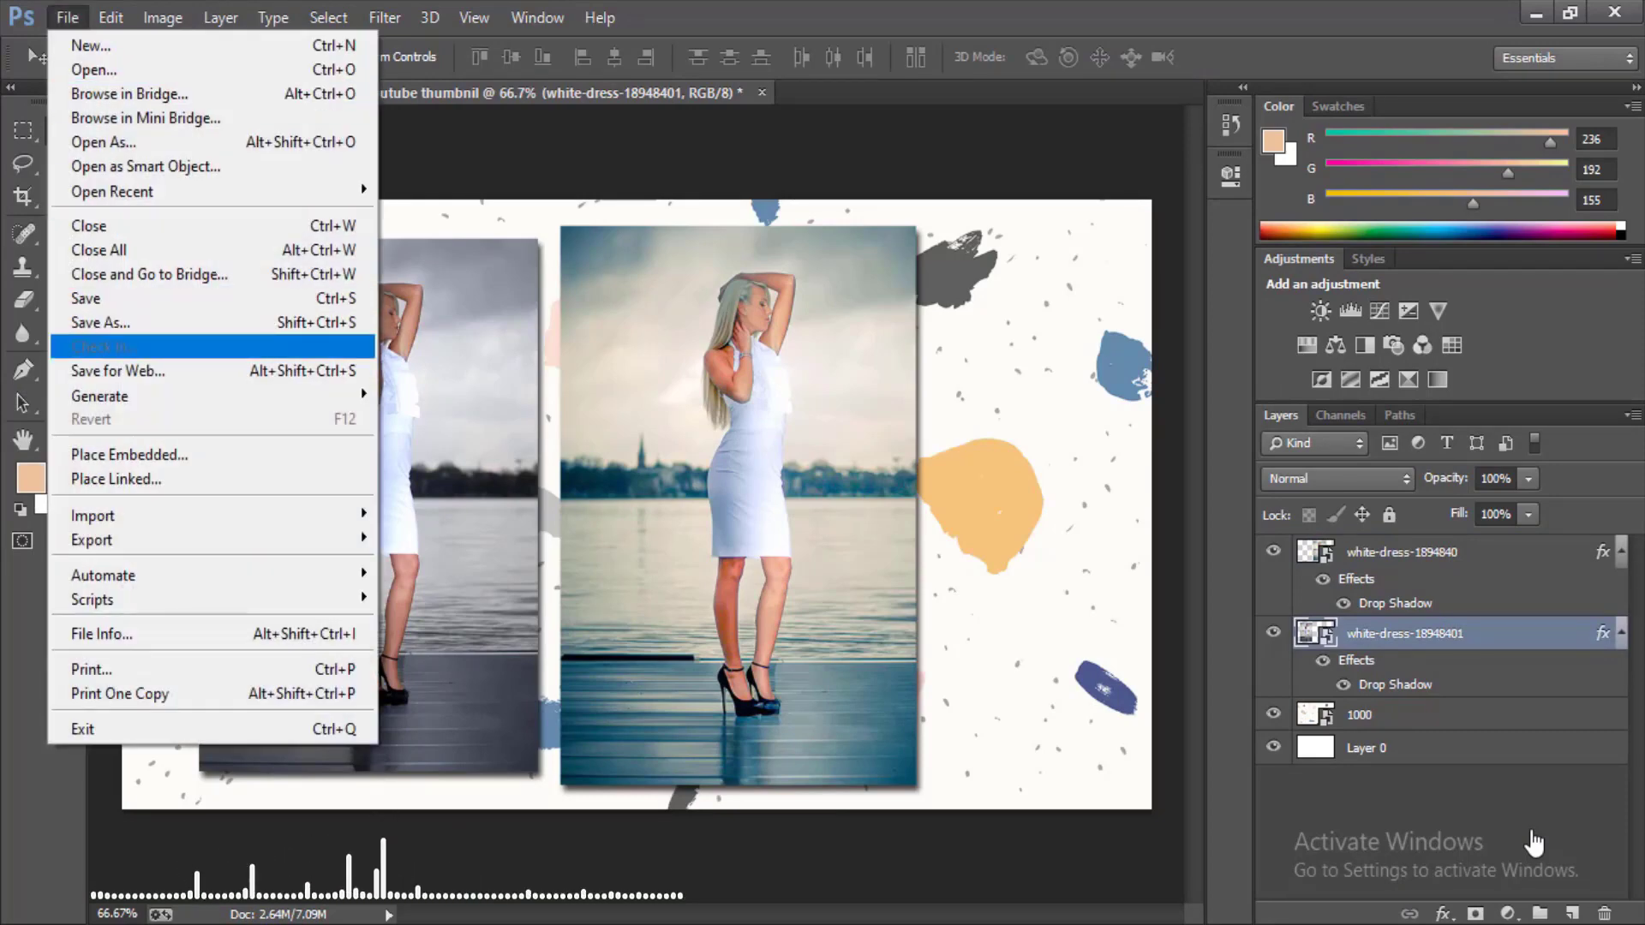
key("Up")
key("Up")
key("Up")
key("Right")
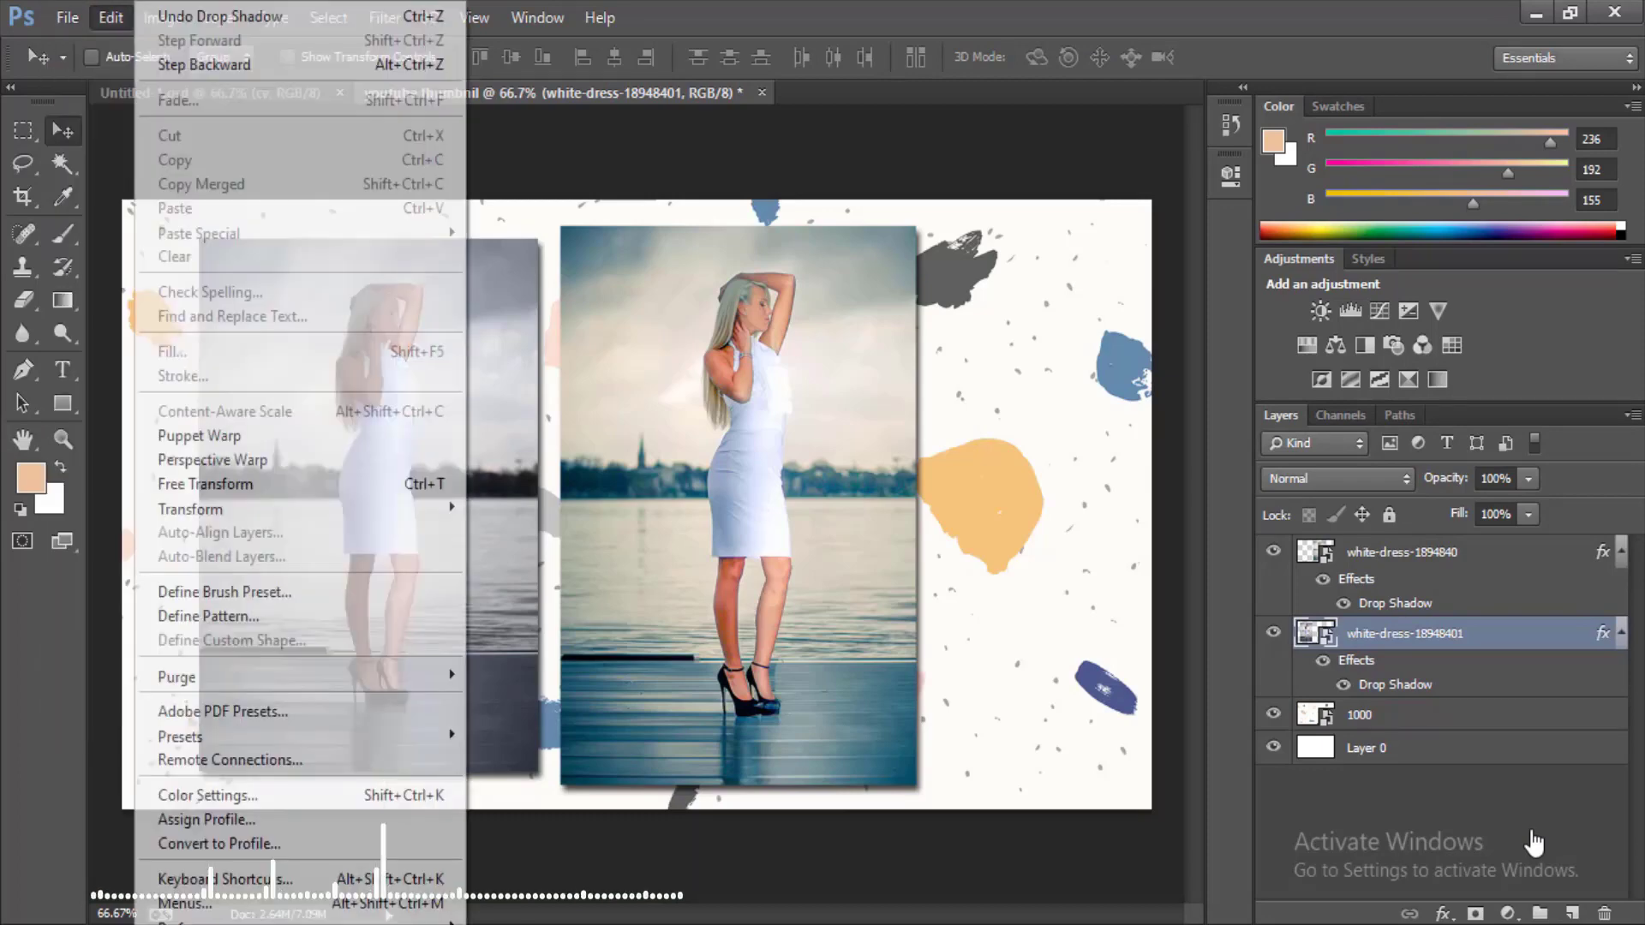
key("Down")
key("Down")
key("Down")
key("Down")
key("Down")
key("Down")
key("Down")
key("Up")
key("Up")
key("Up")
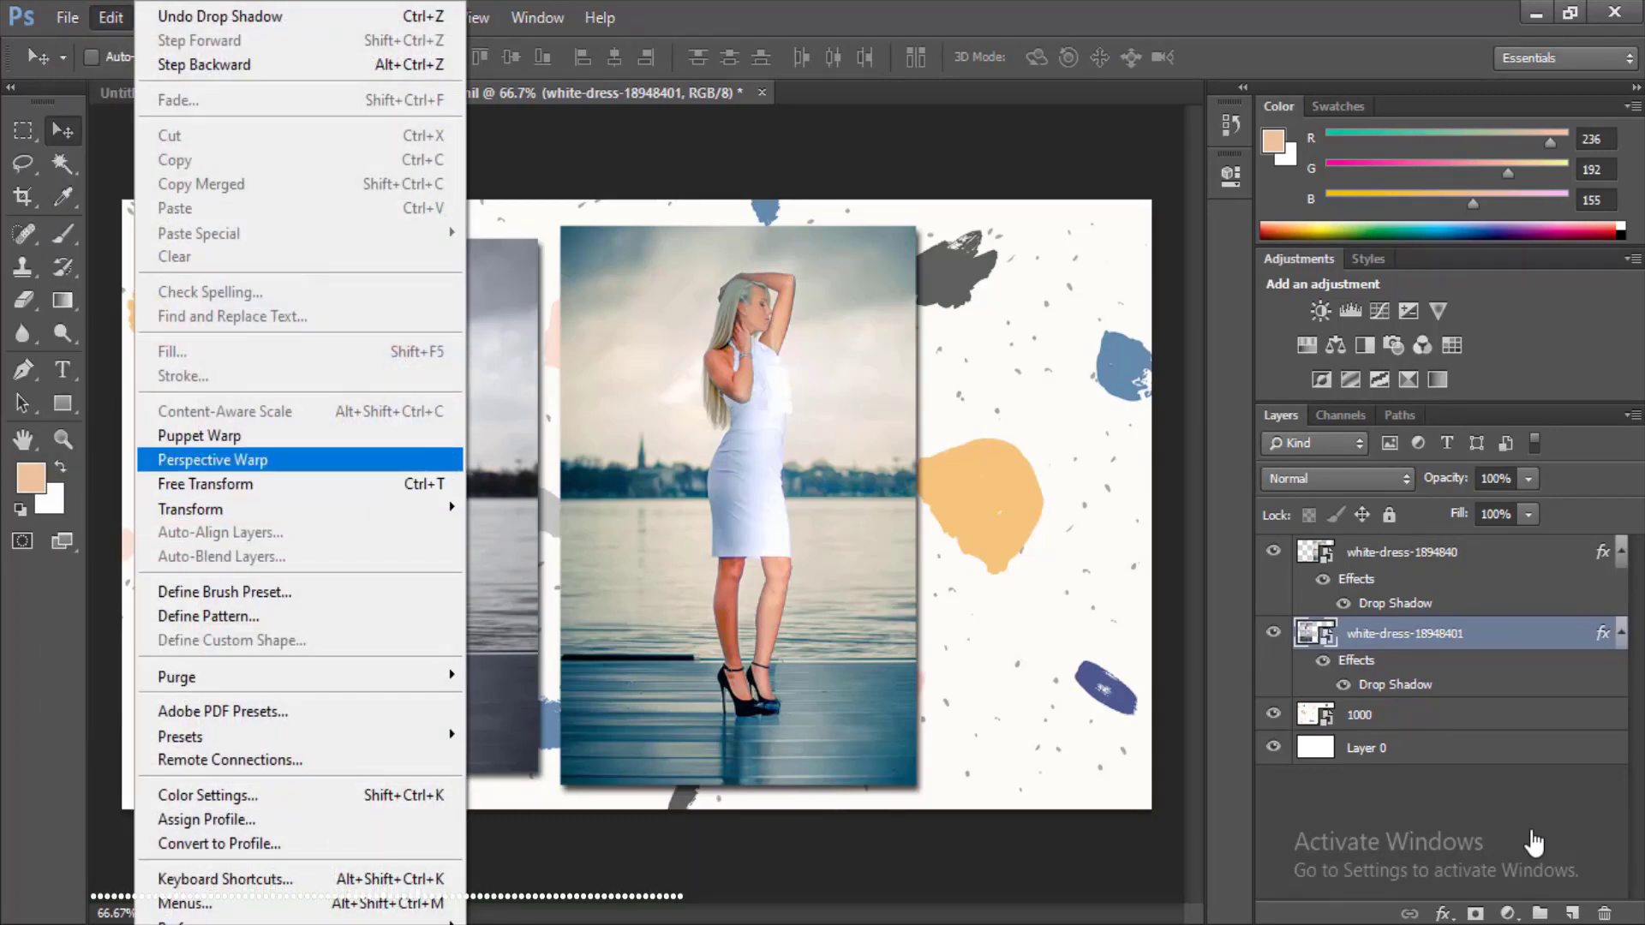
key("Down")
key("Return")
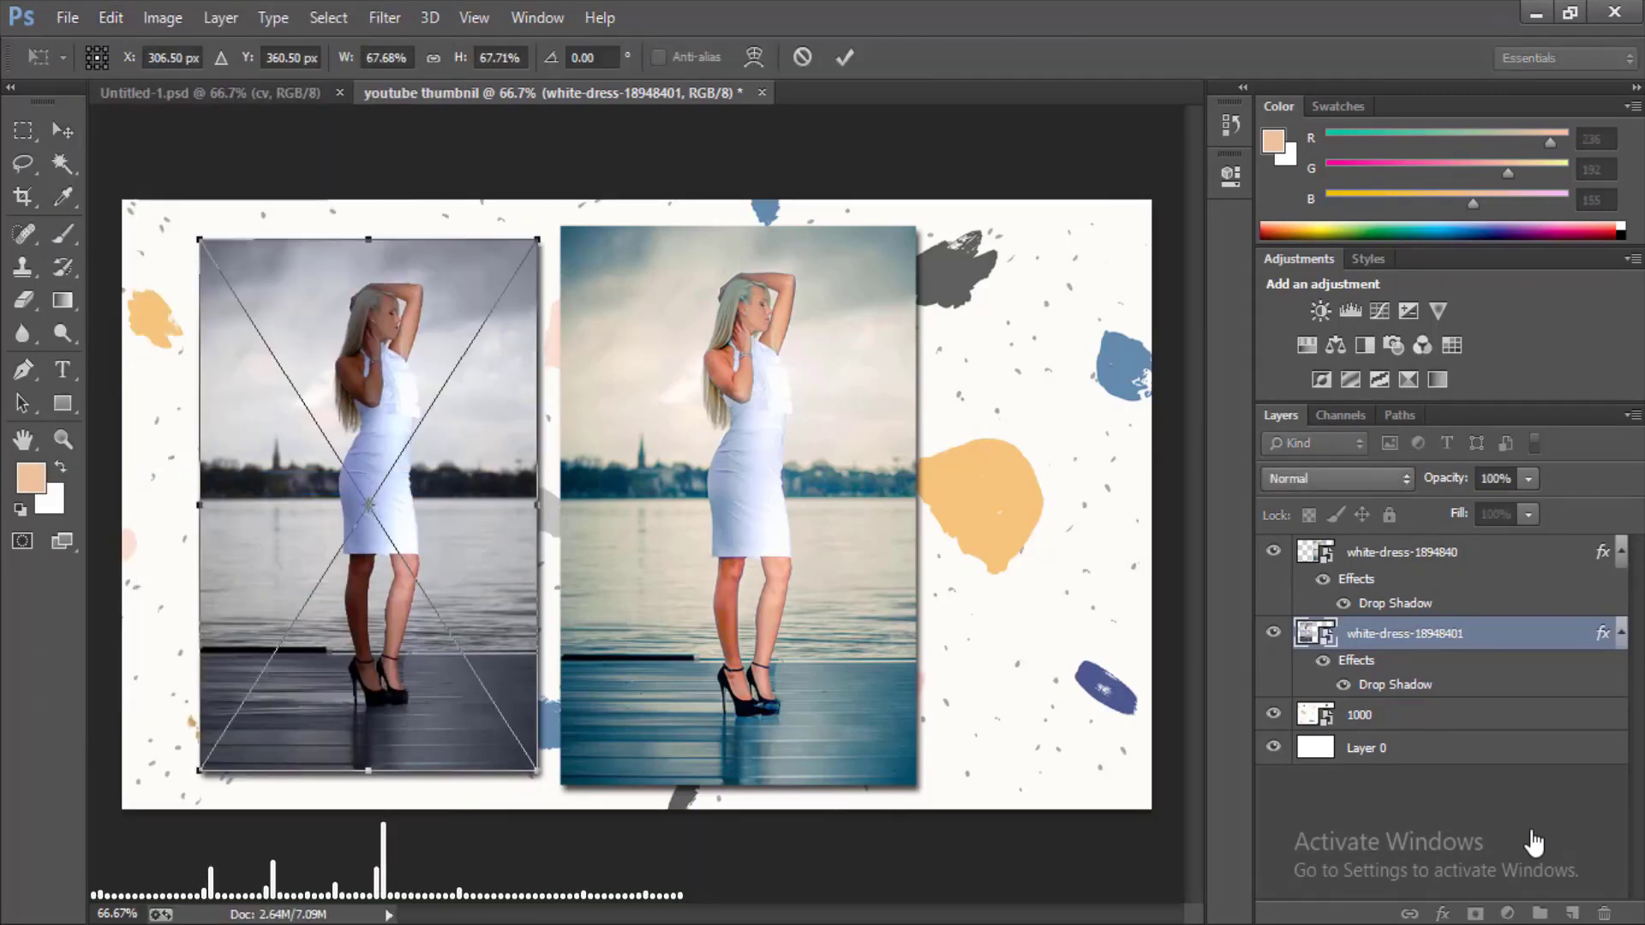
left_click_drag(537, 240, 523, 261)
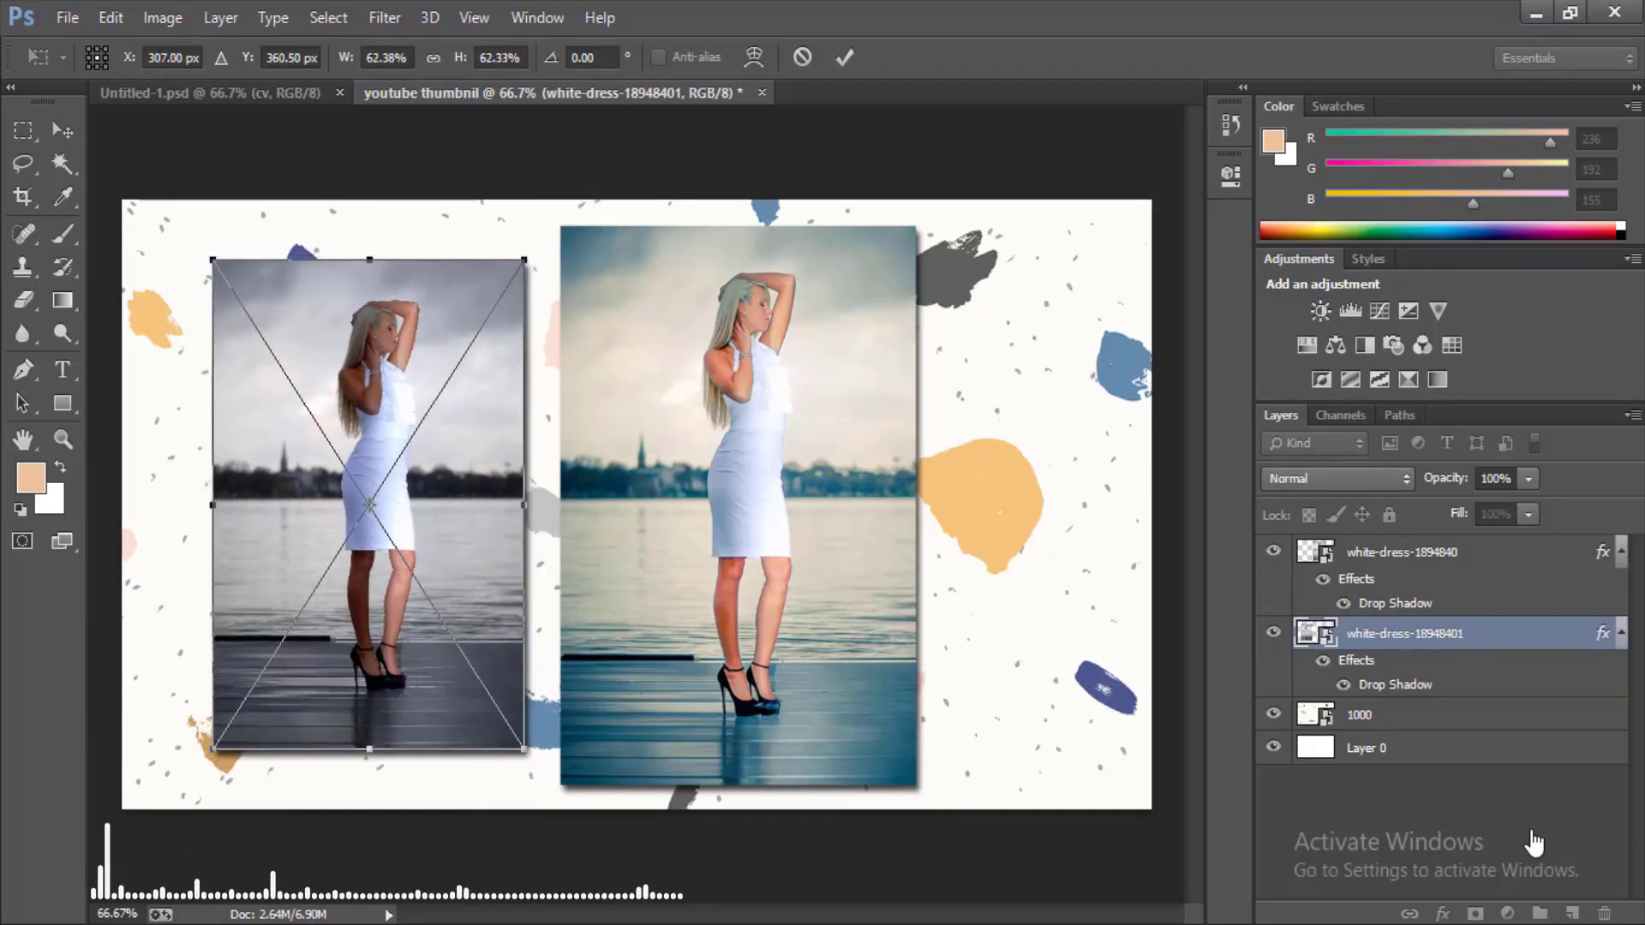
left_click_drag(470, 389, 434, 392)
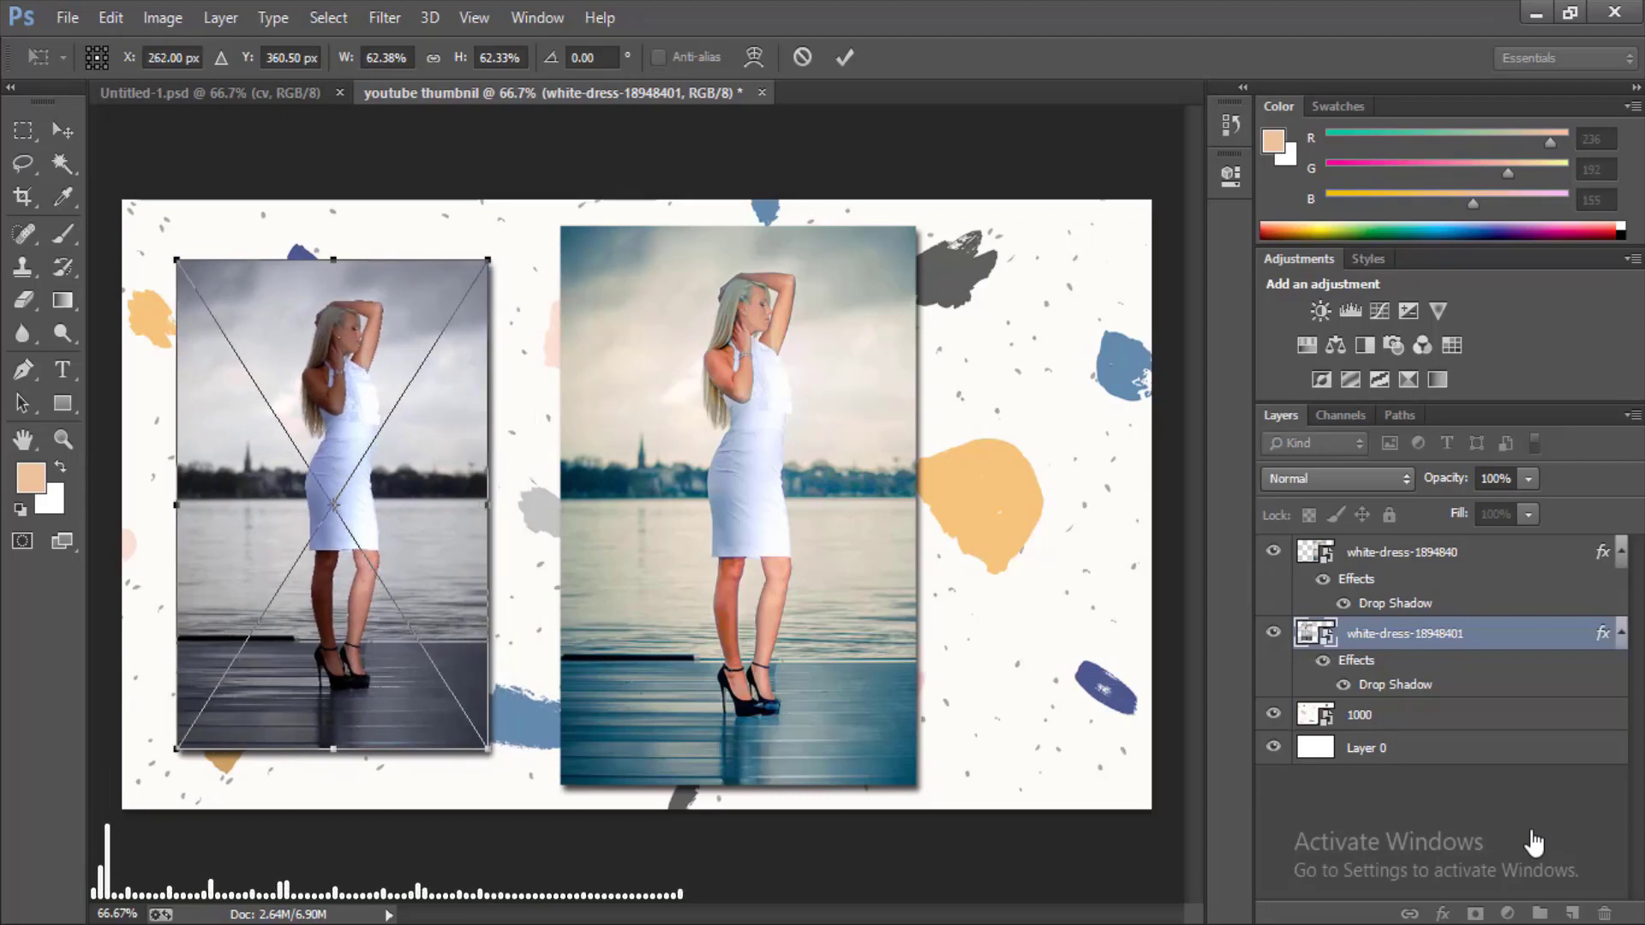
key("Return")
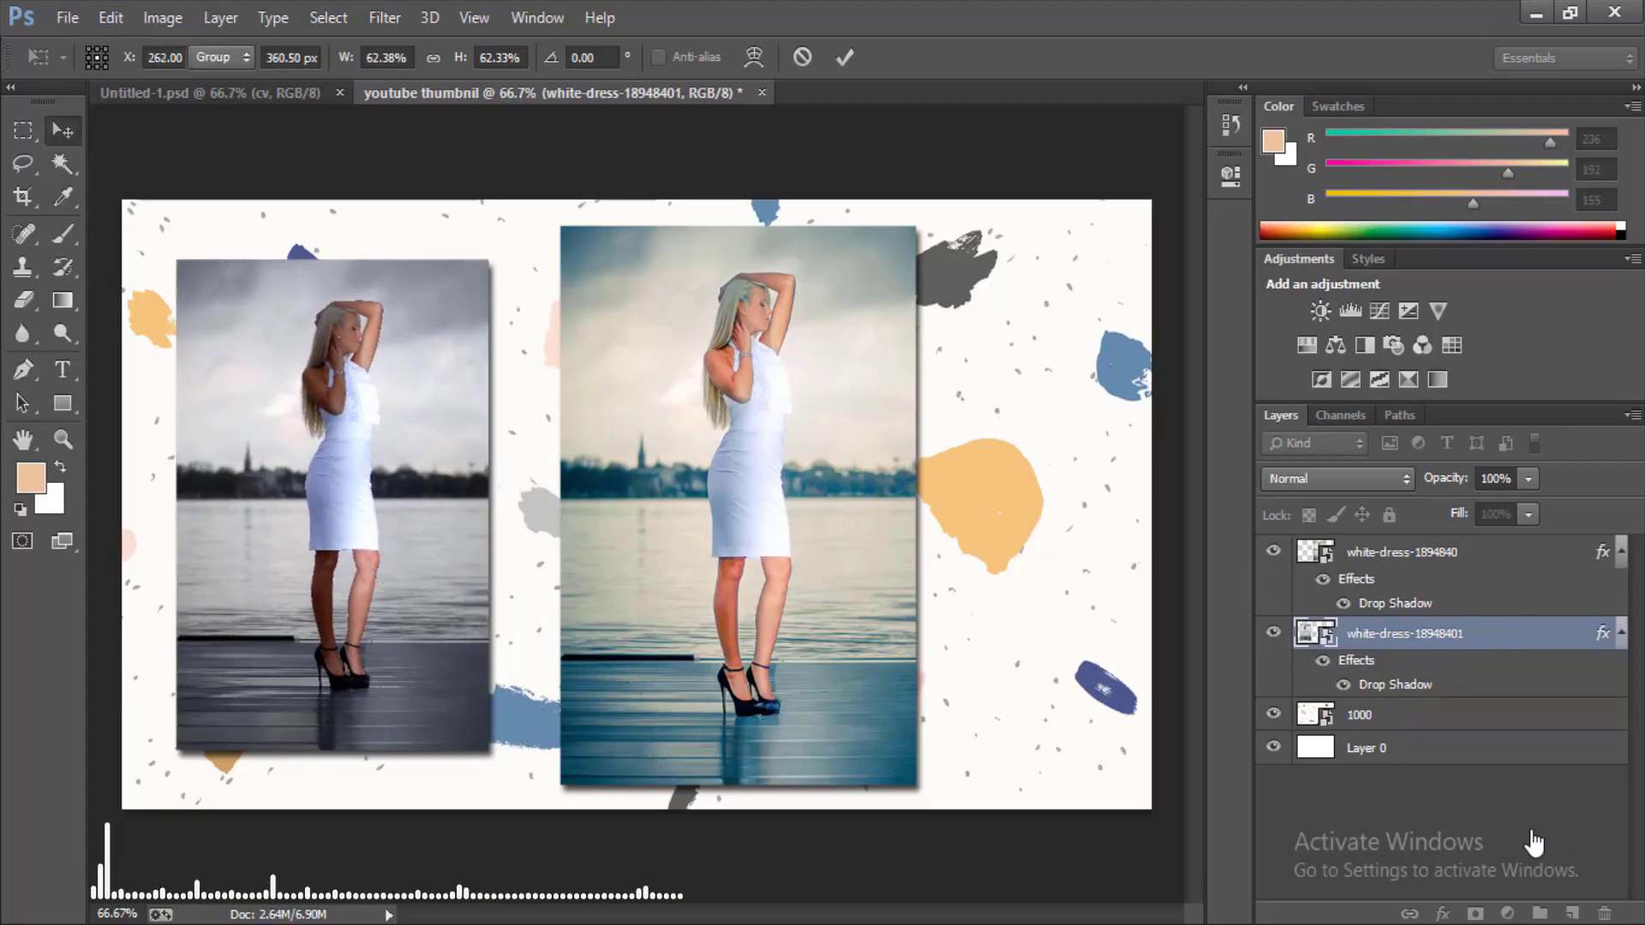
- Free-transform the white-dress-1894840 photo to shift it left to X 727 px, closer to the smaller photo
key("alt+bracketright")
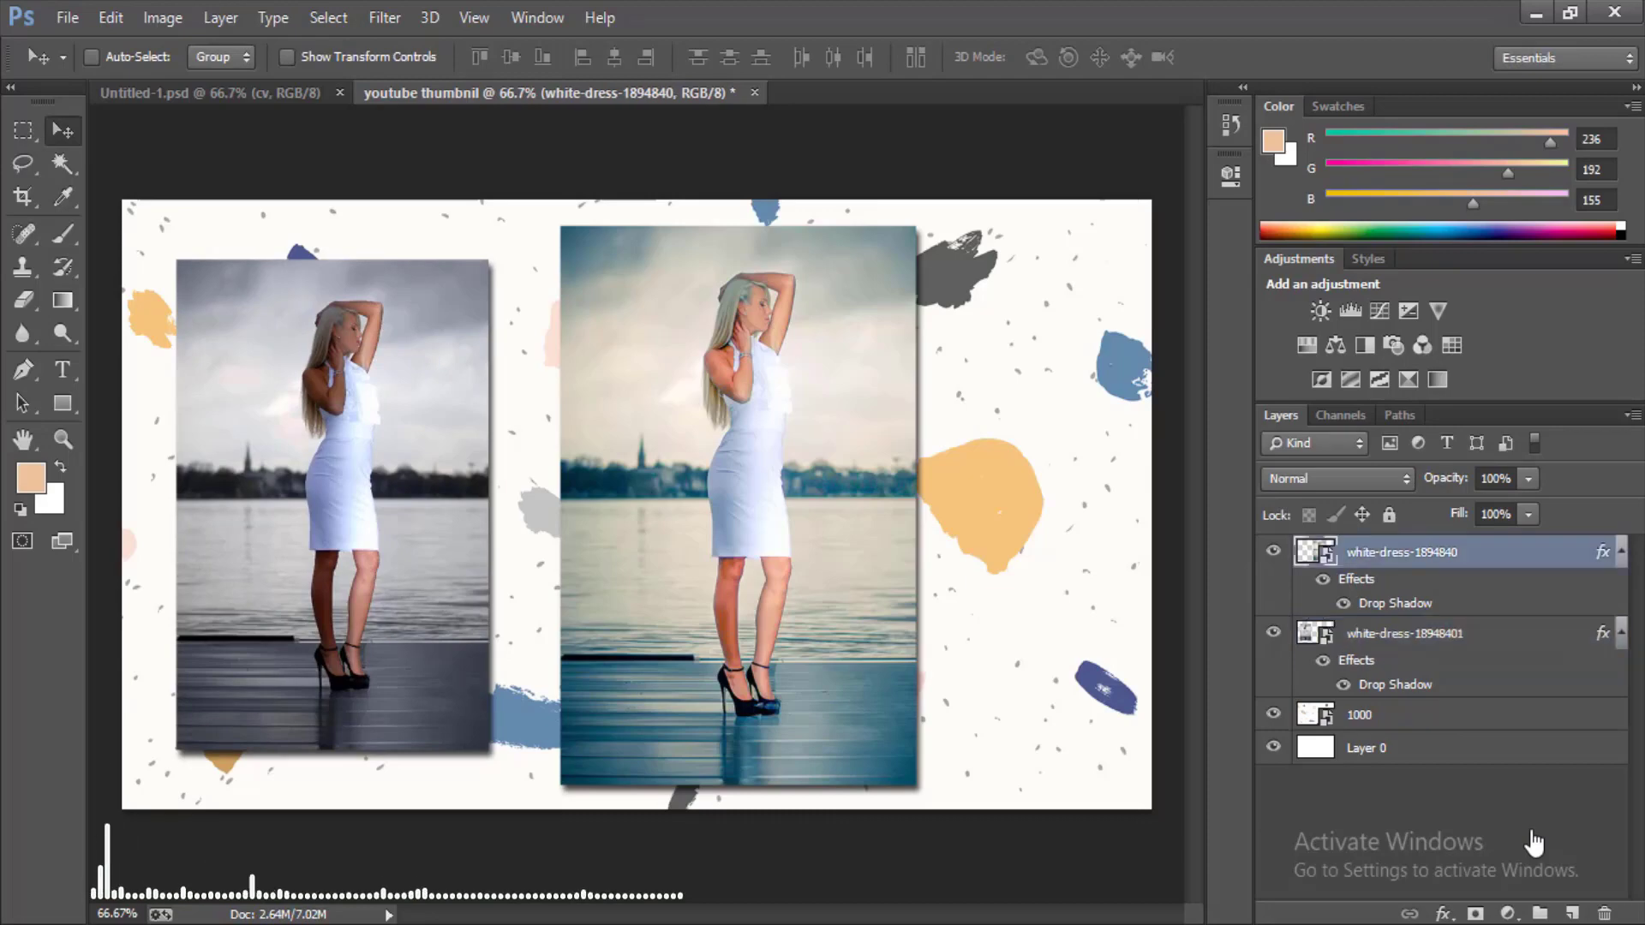
key("alt+i")
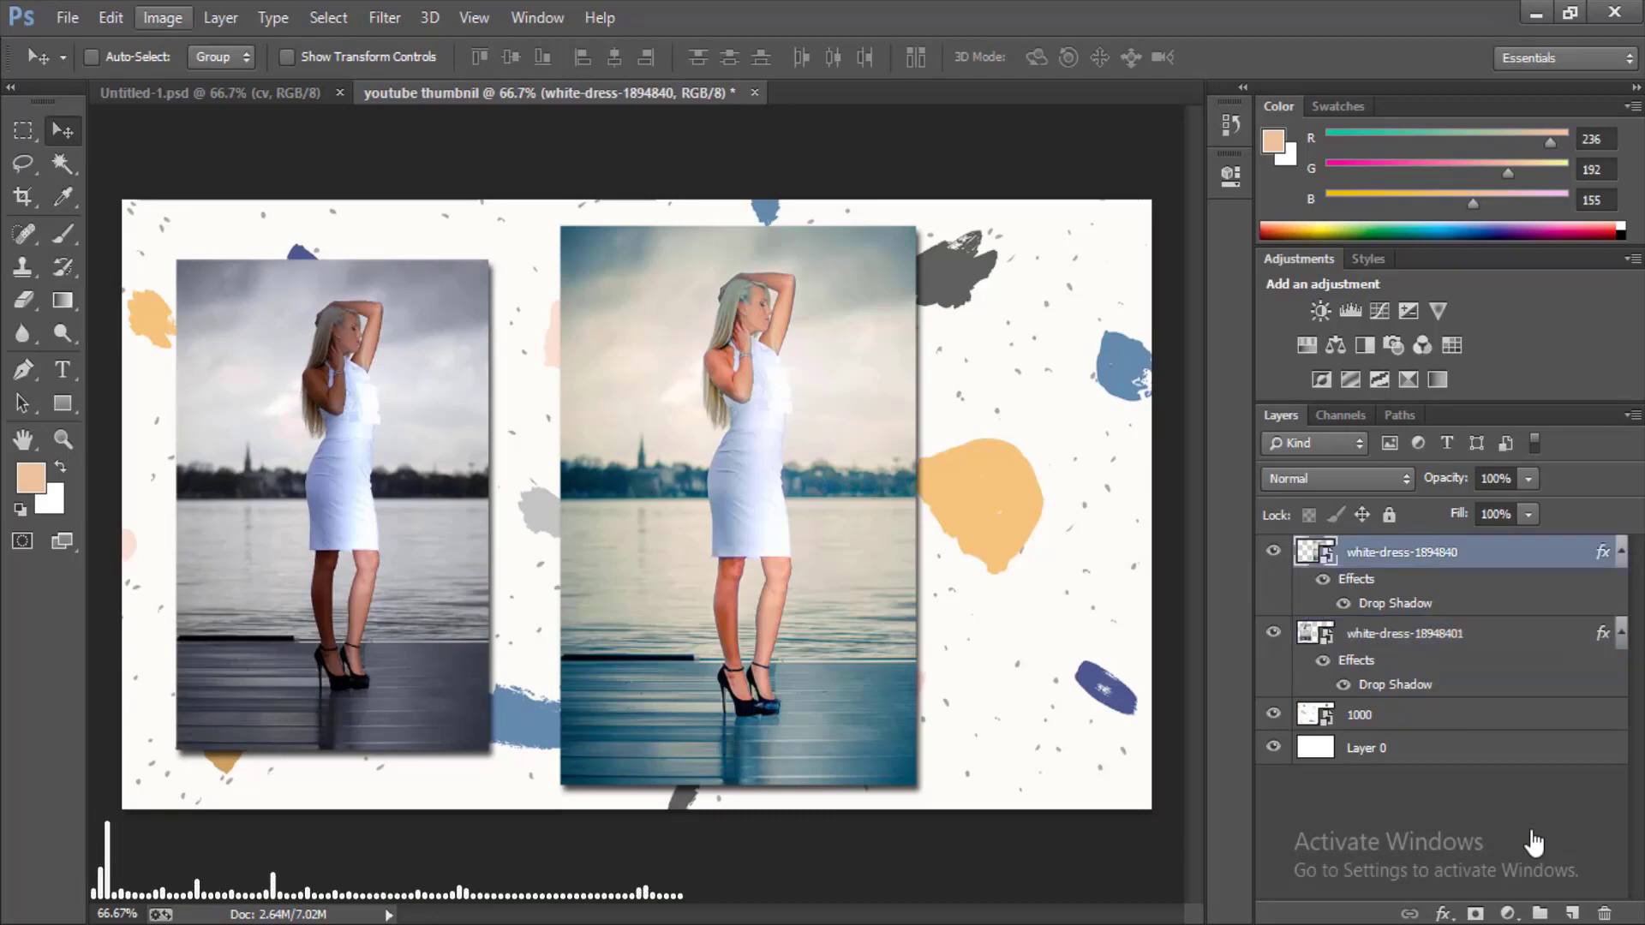
key("Left")
key("Down")
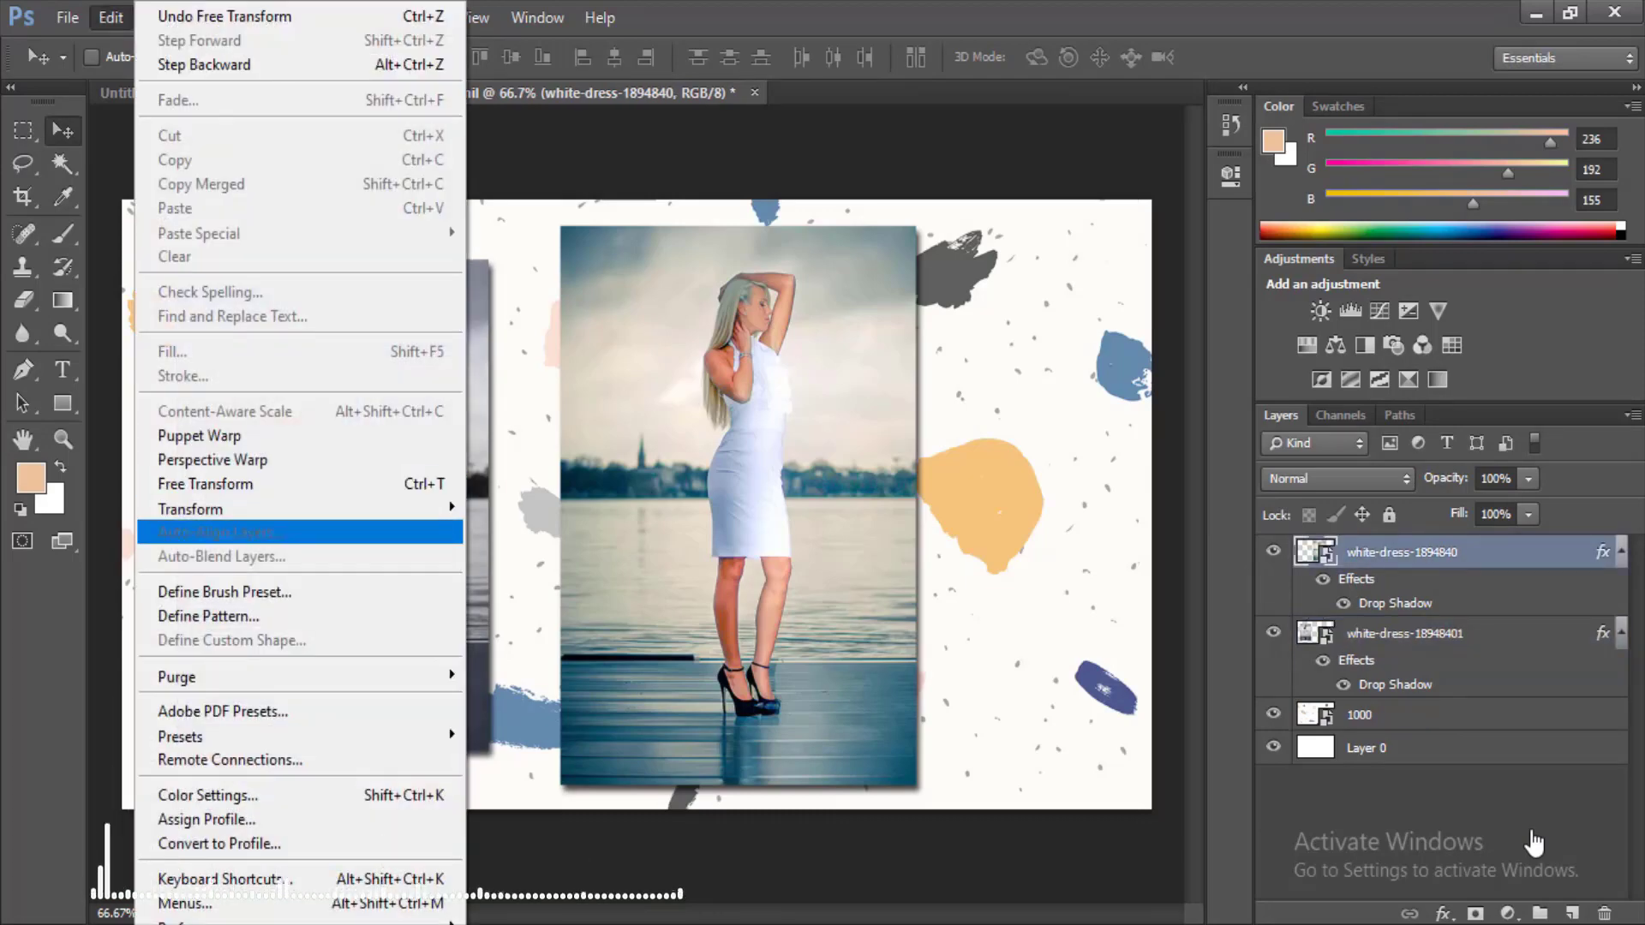
key("Up")
key("Up")
key("Return")
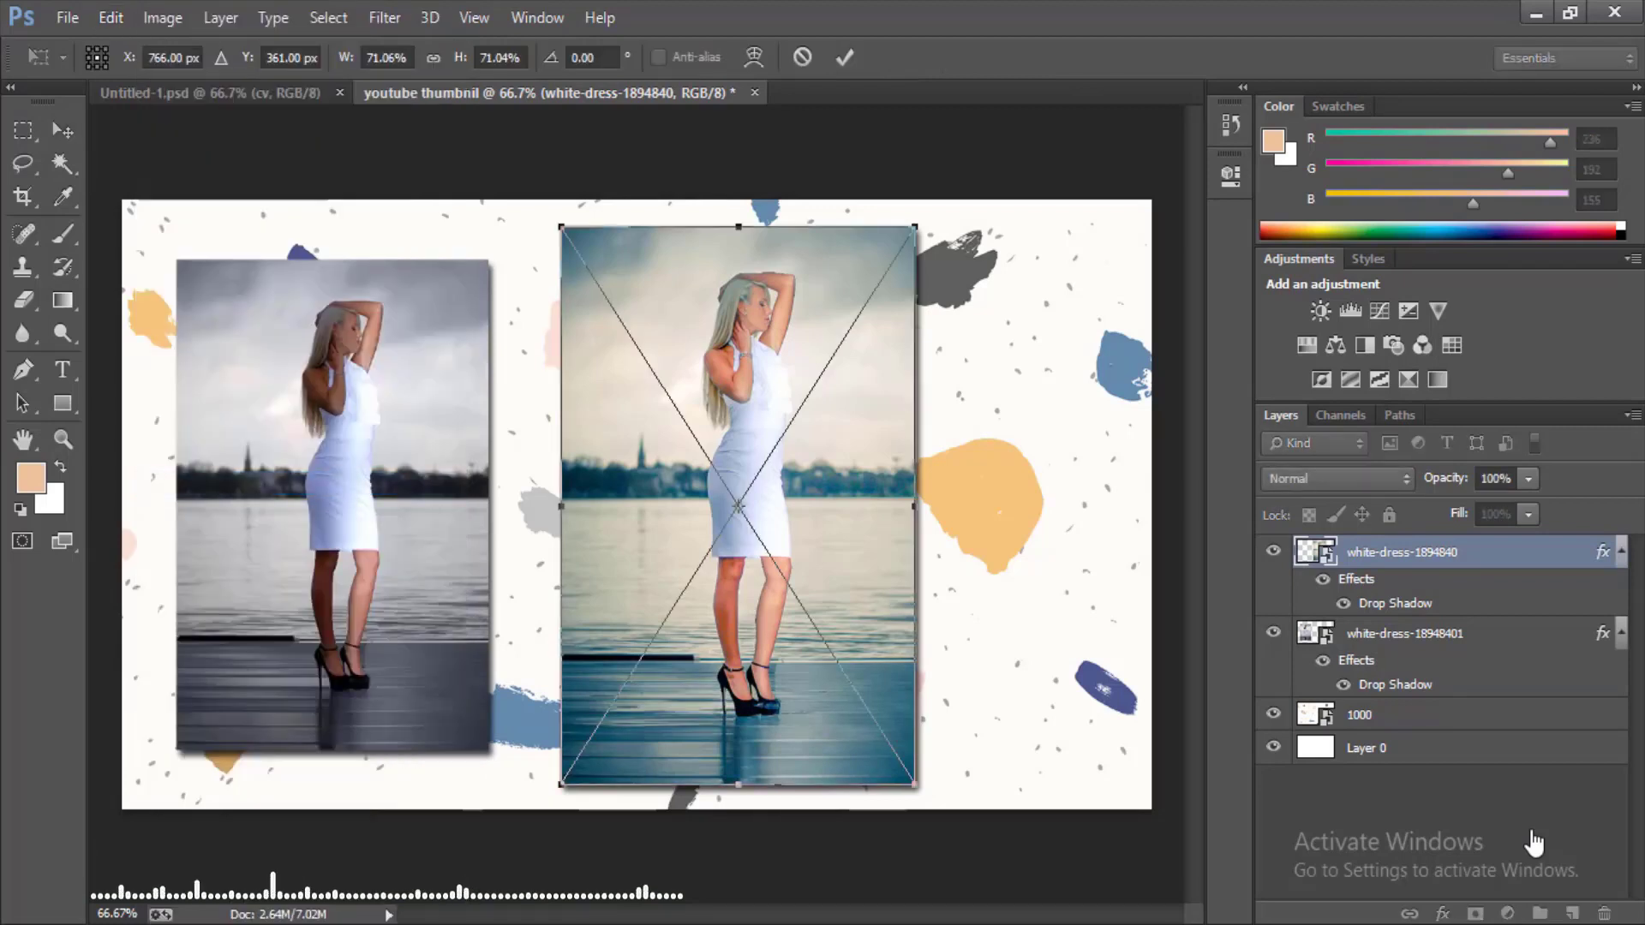
key("Left")
key("Left")
key("Left")
key("Left")
key("Left")
key("Left")
key("Left")
key("Left")
key("Left")
key("Left")
key("Left")
key("Left")
key("Left")
key("Left")
key("Left")
key("Left")
key("Left")
key("Left")
key("Left")
key("Left")
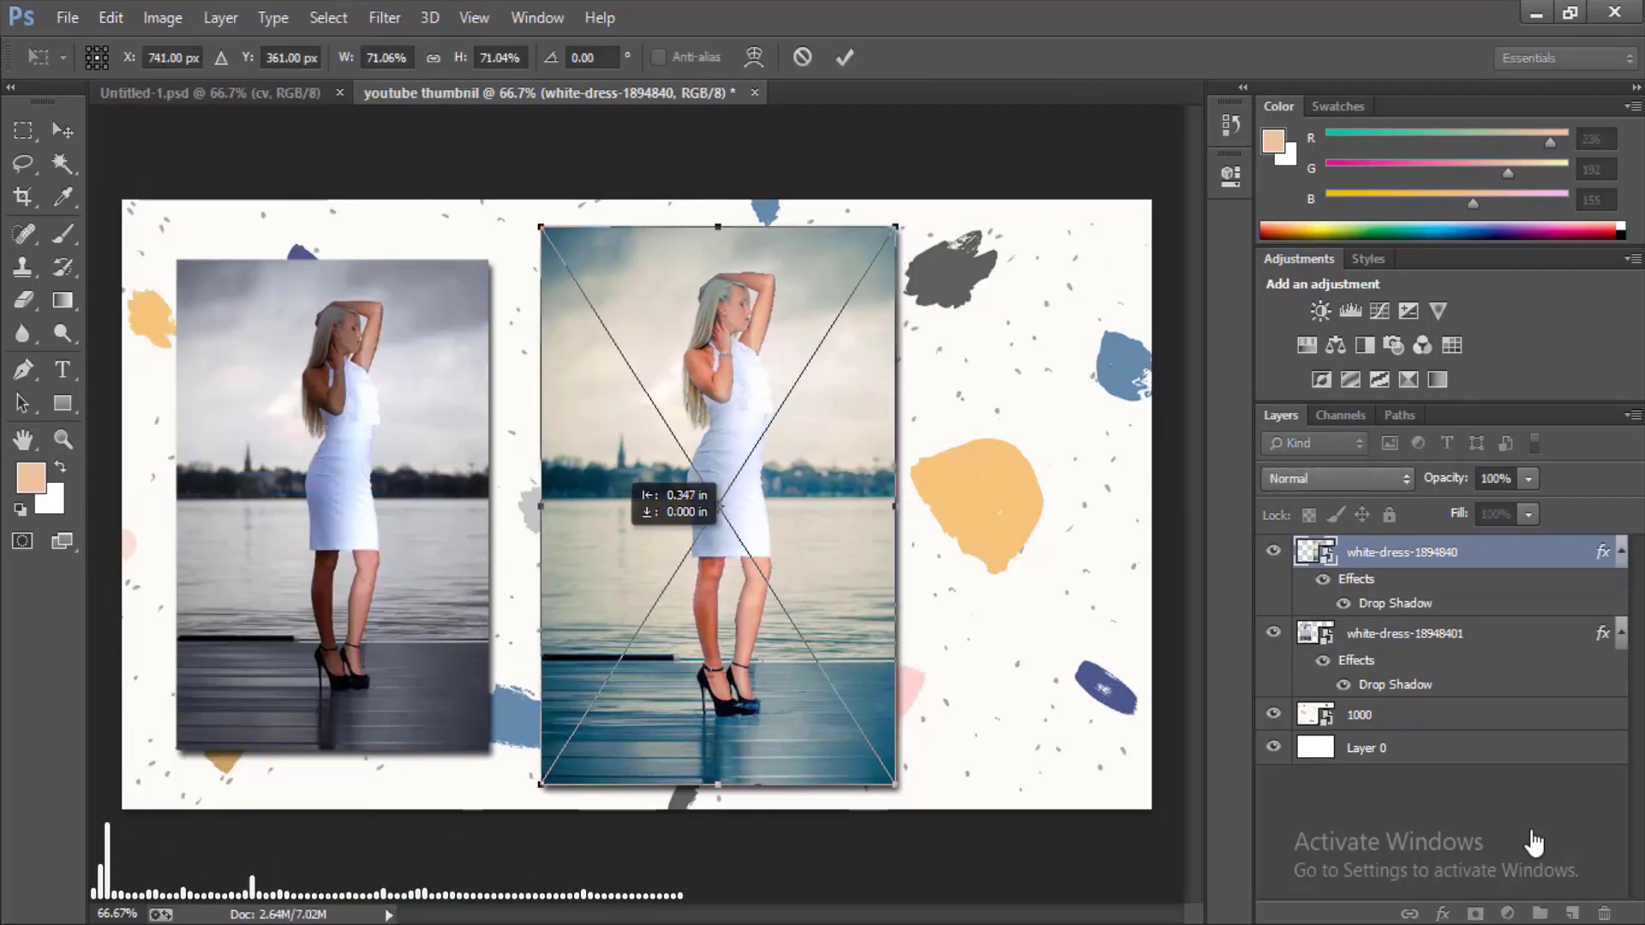
key("Left")
key("Left")
key("Left")
key("Left")
key("Left")
key("Left")
key("Left")
key("Left")
key("Left")
key("Left")
key("Left")
key("Left")
key("Left")
key("Left")
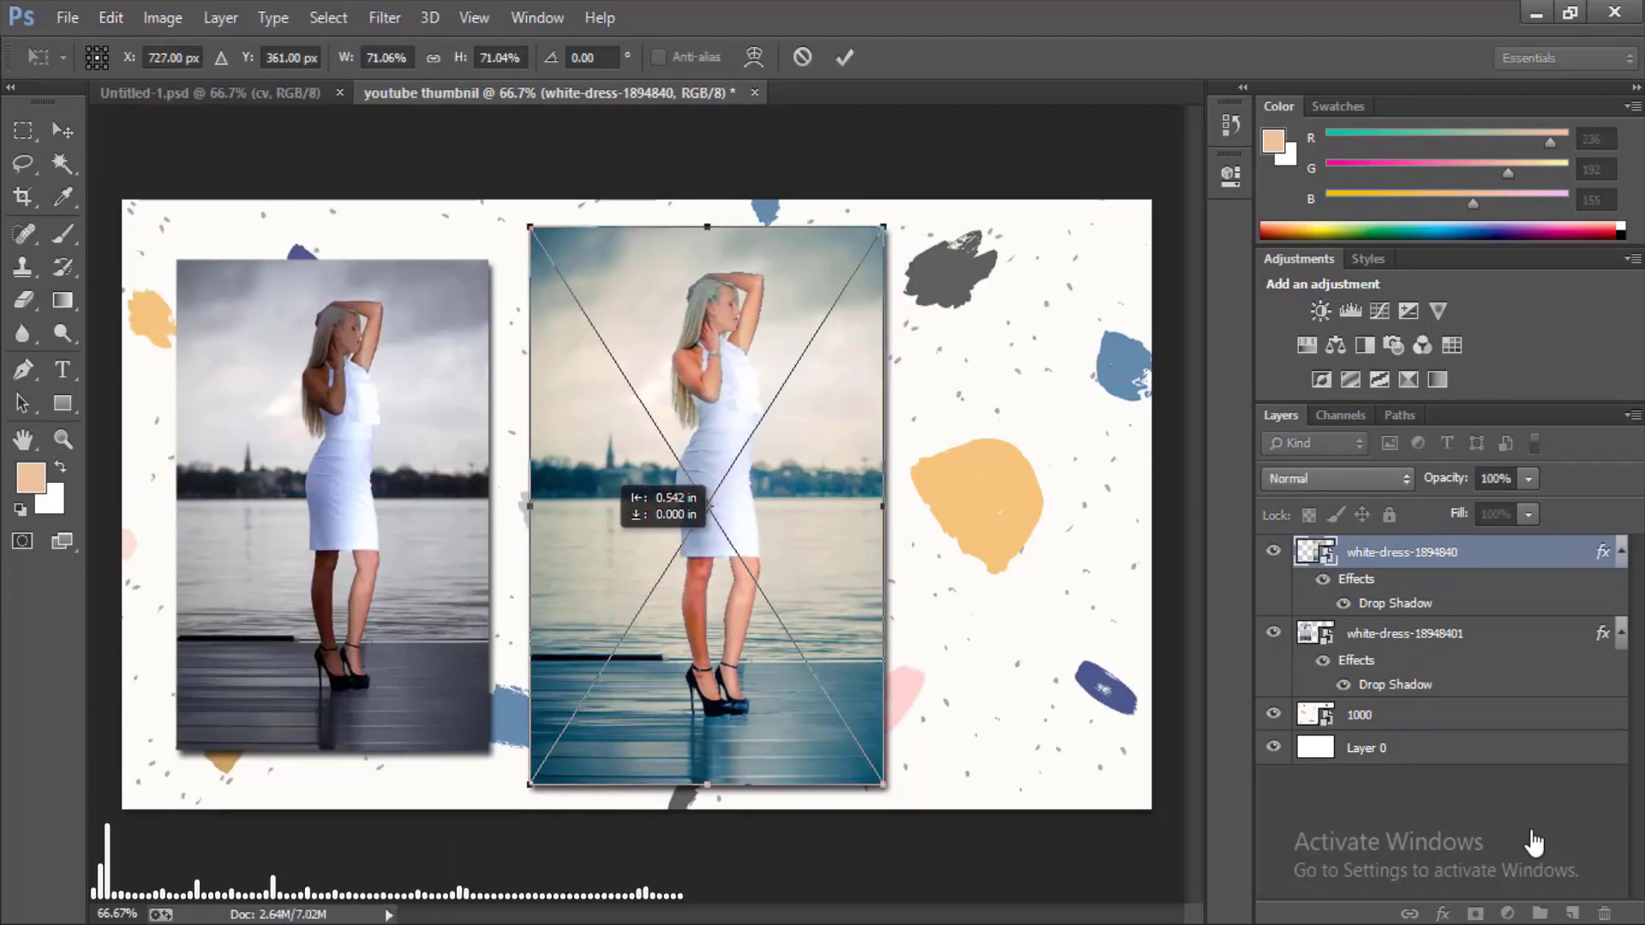
key("Return")
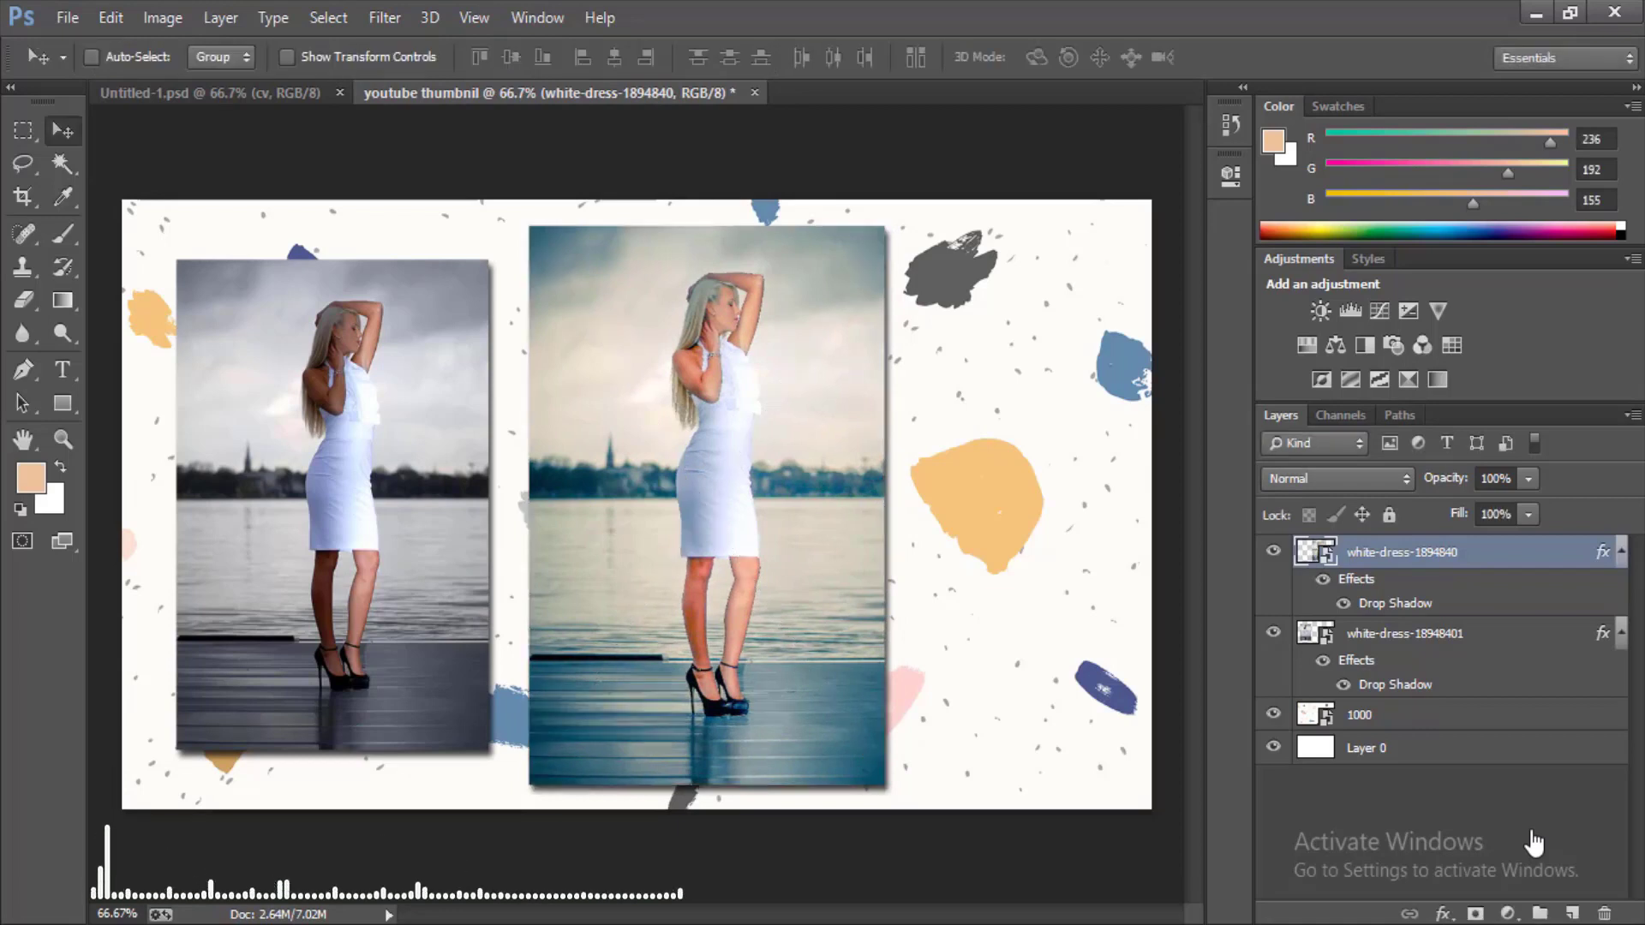
- On a new layer, select a tall rectangle in the canvas's lower-right corner and fill it with the peach foreground colour ecc09b
left_click(1571, 914)
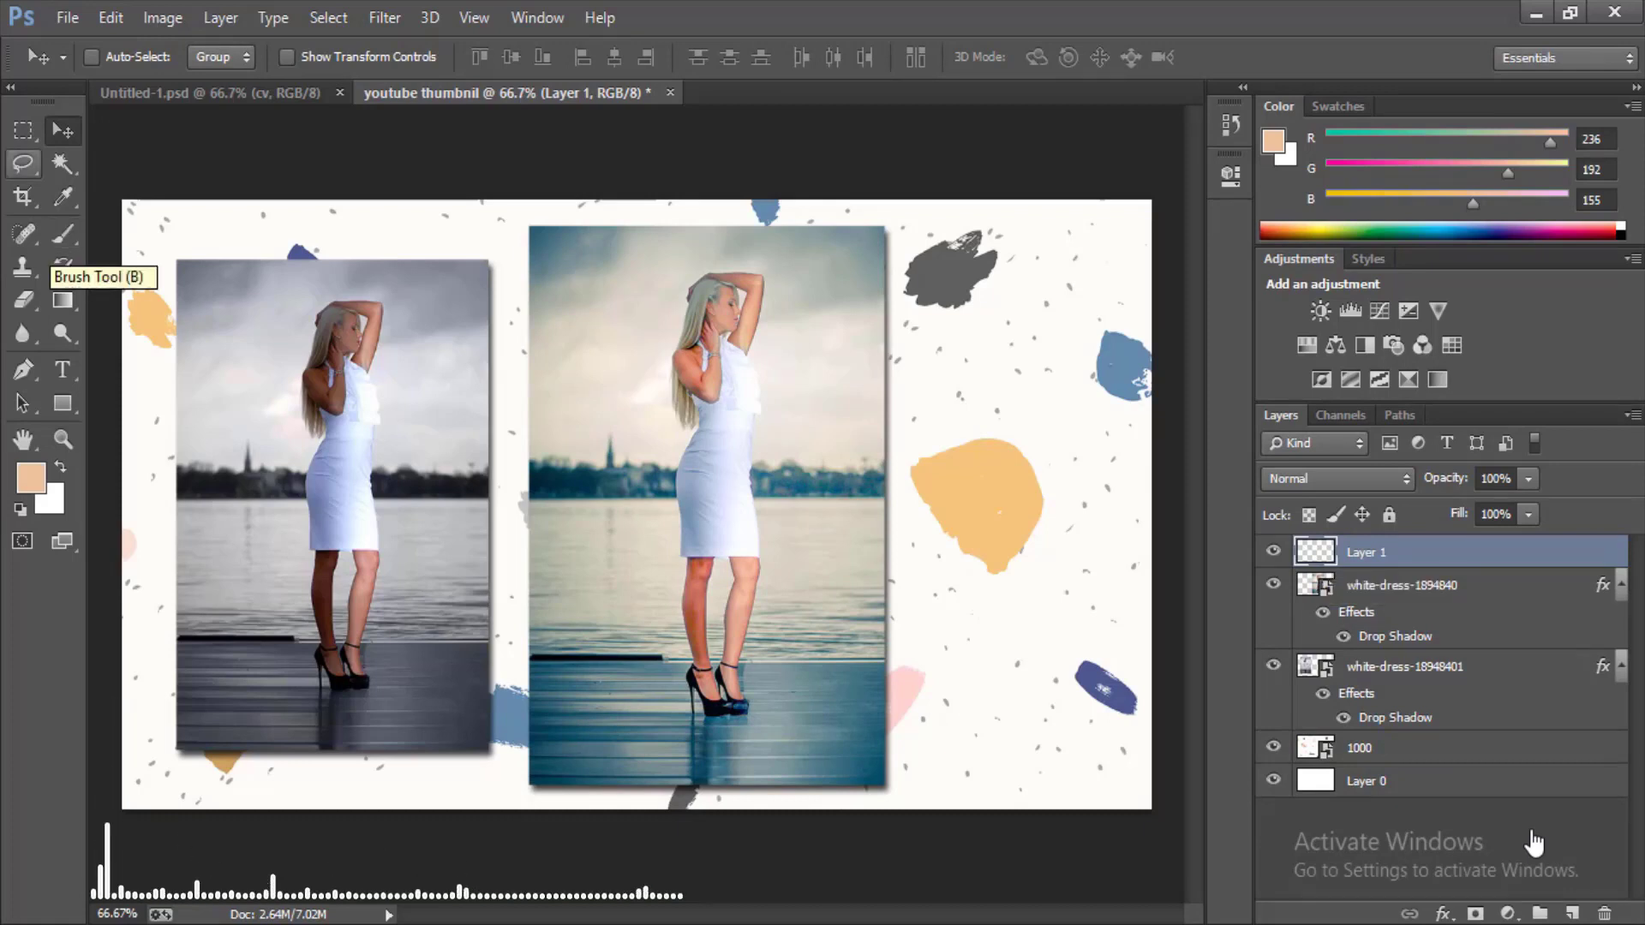
left_click(24, 130)
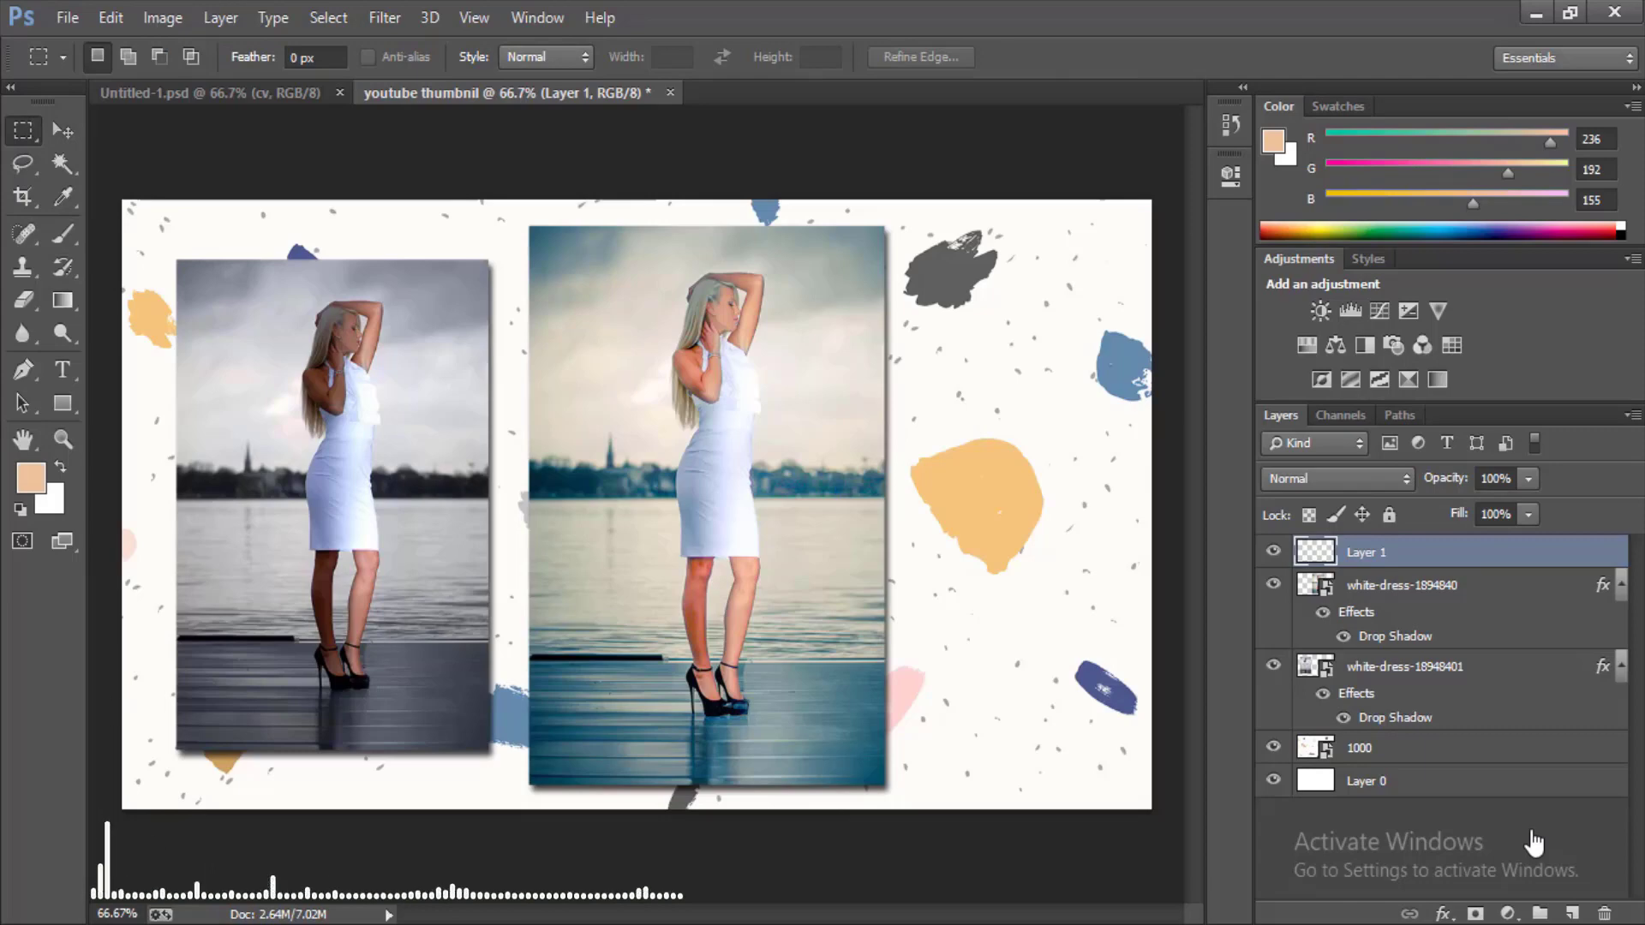
left_click_drag(942, 545, 1144, 798)
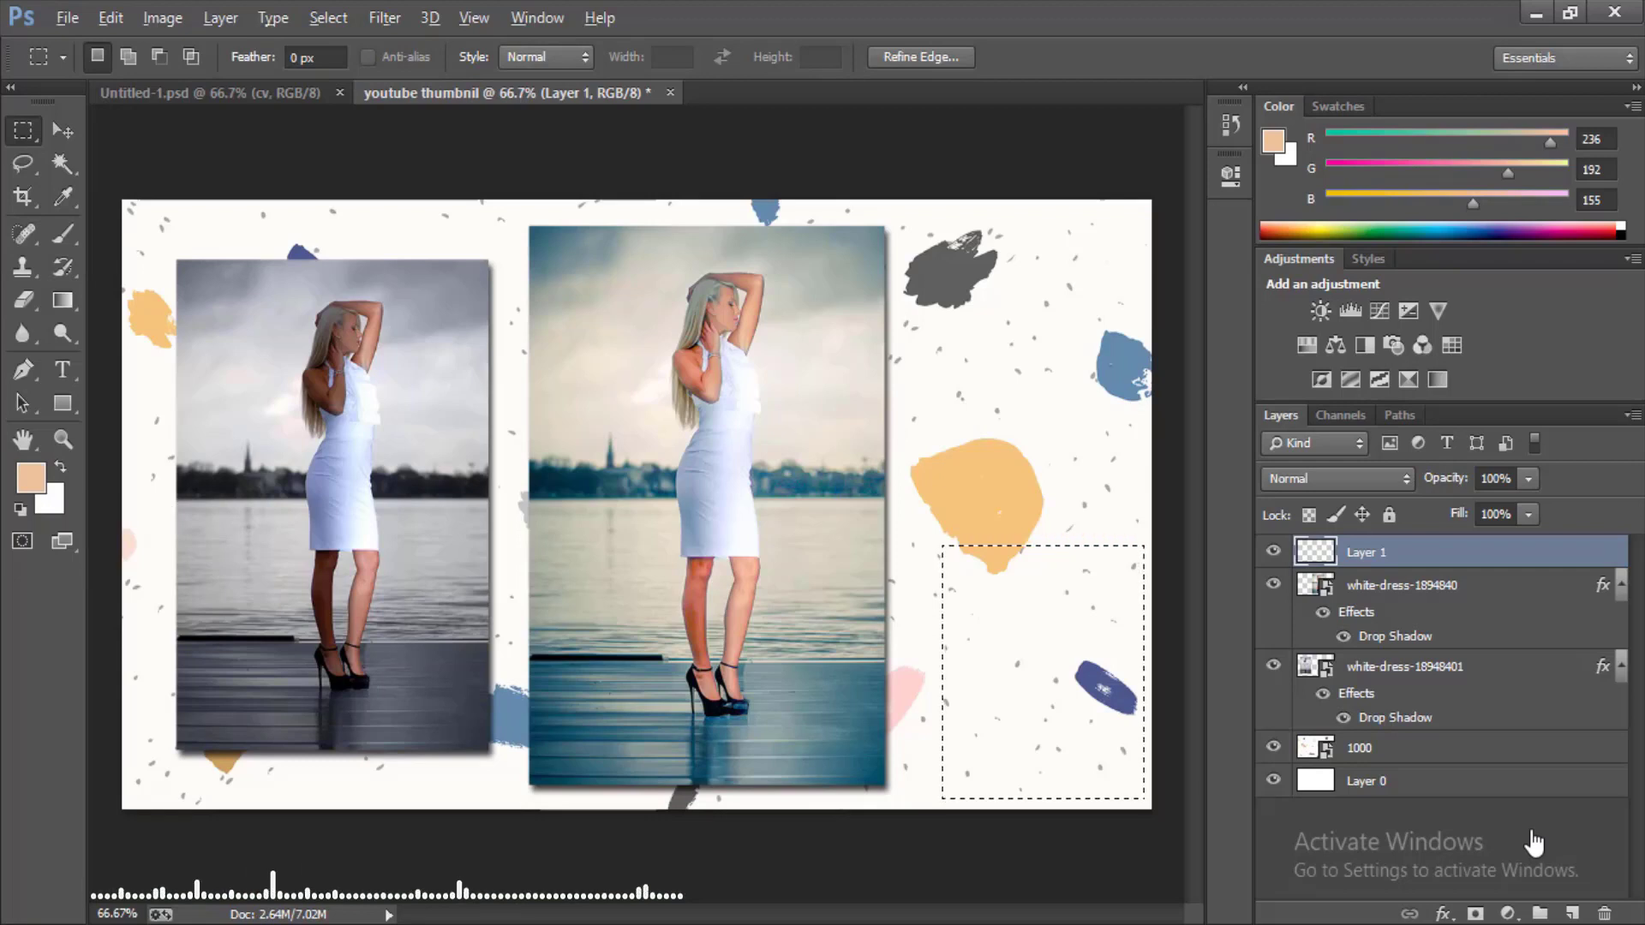
key("alt+BackSpace")
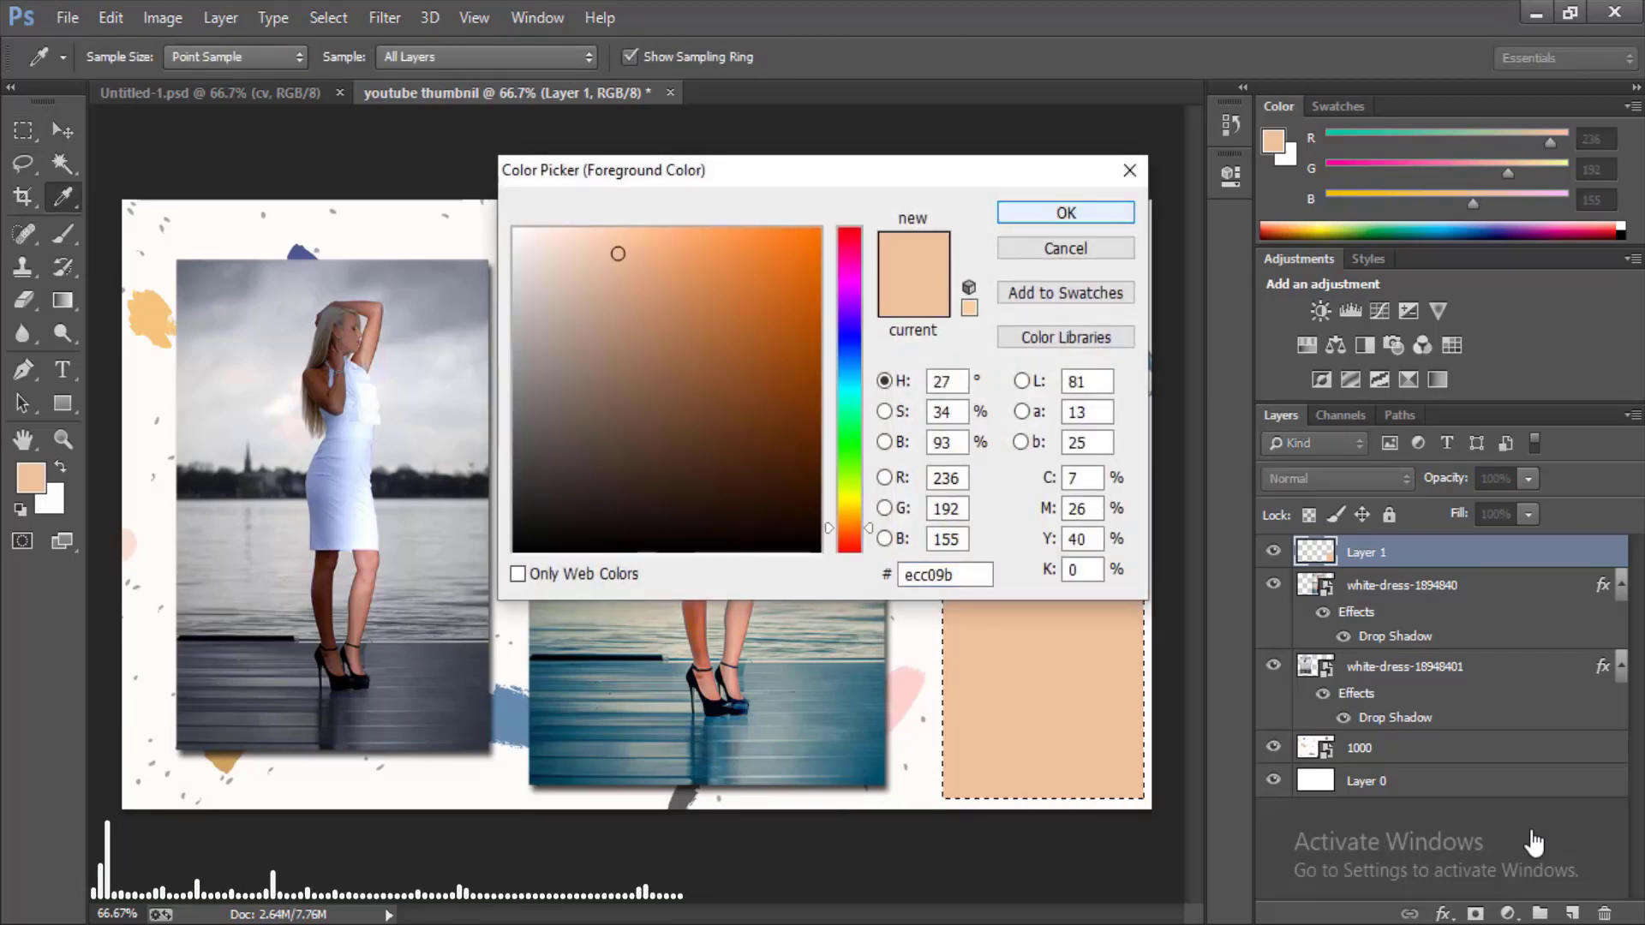
key("Return")
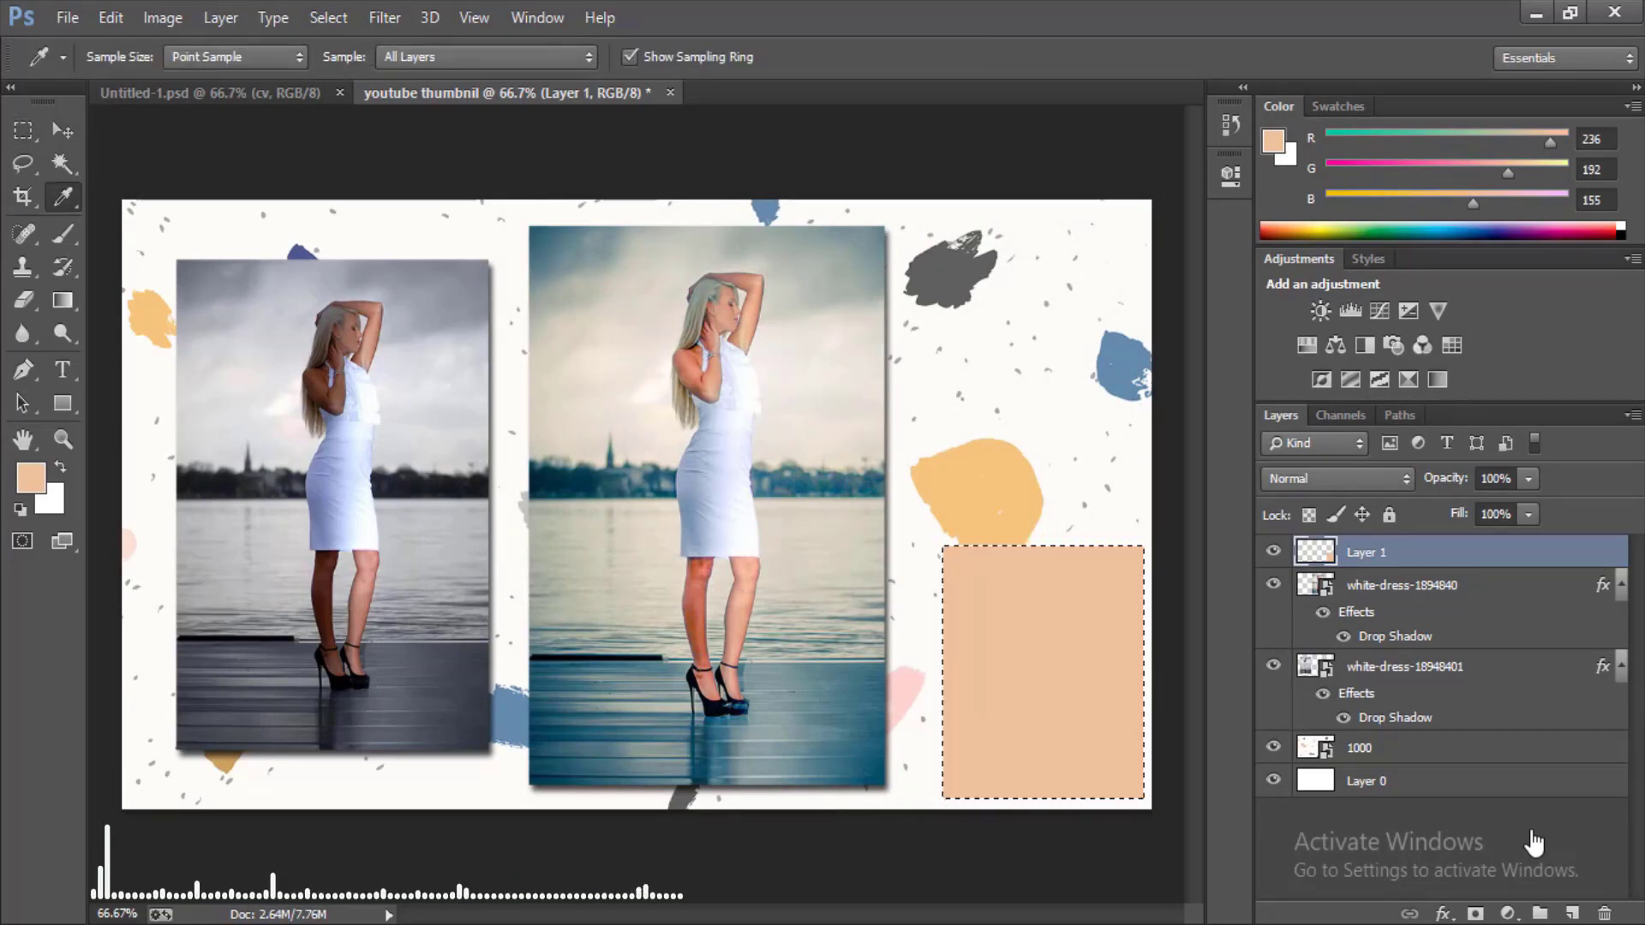
- Sample the blue of the paint blot at the canvas's right edge and refill the box with it (RGB 99, 139, 174), removing the selection
left_click(810, 700)
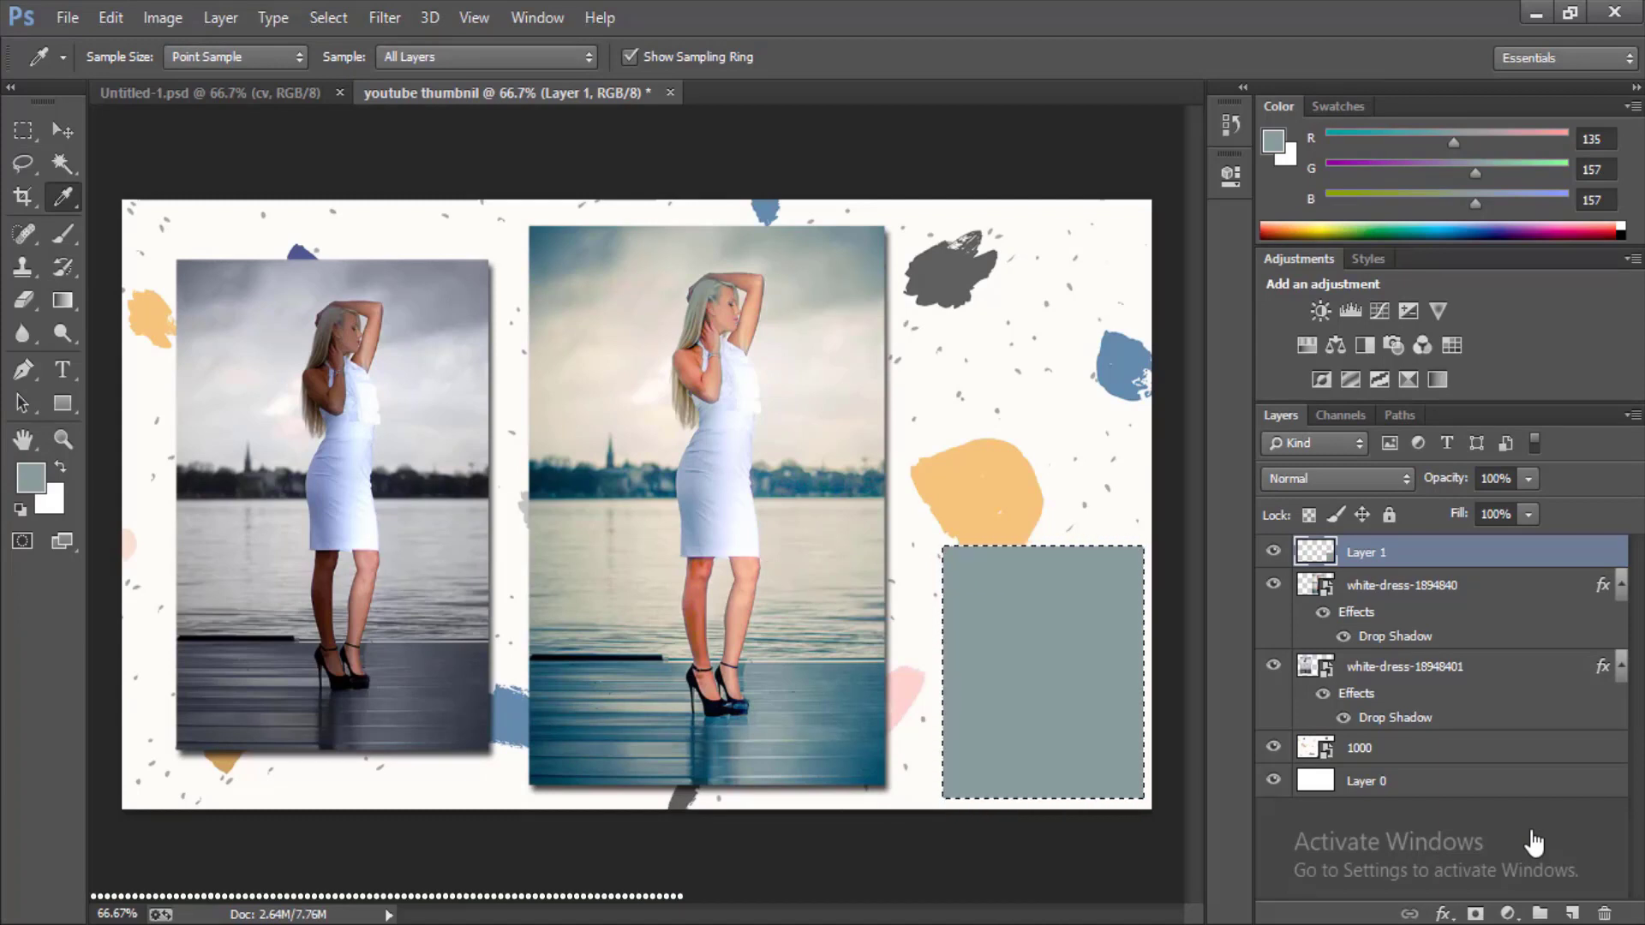
left_click(1123, 367)
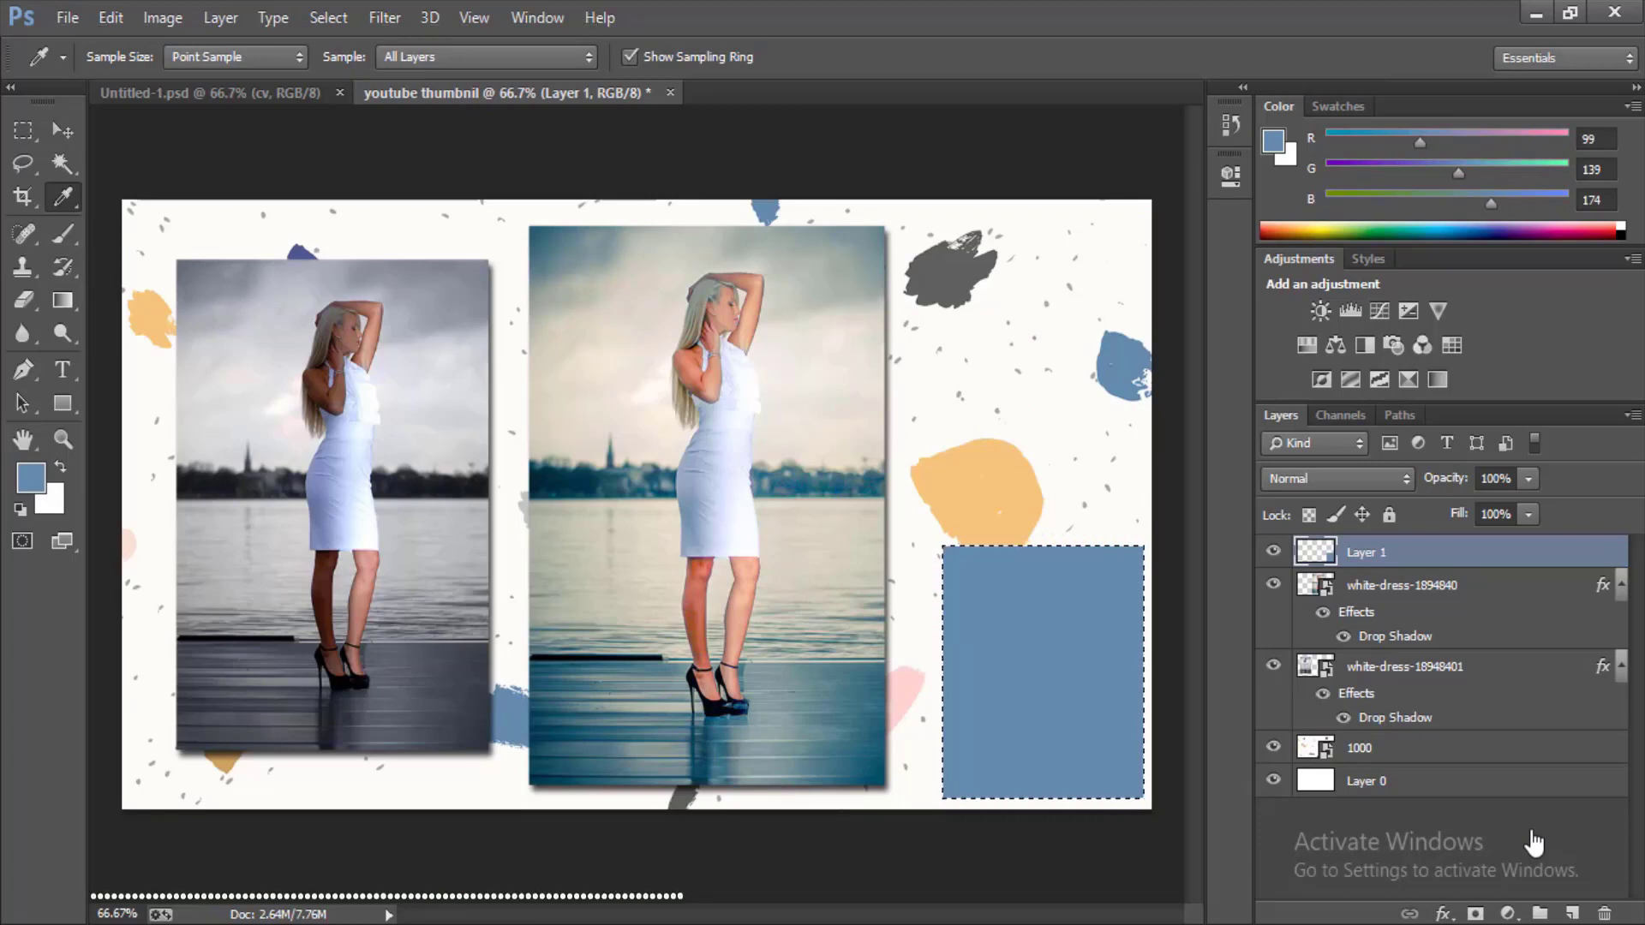
key("ctrl+d")
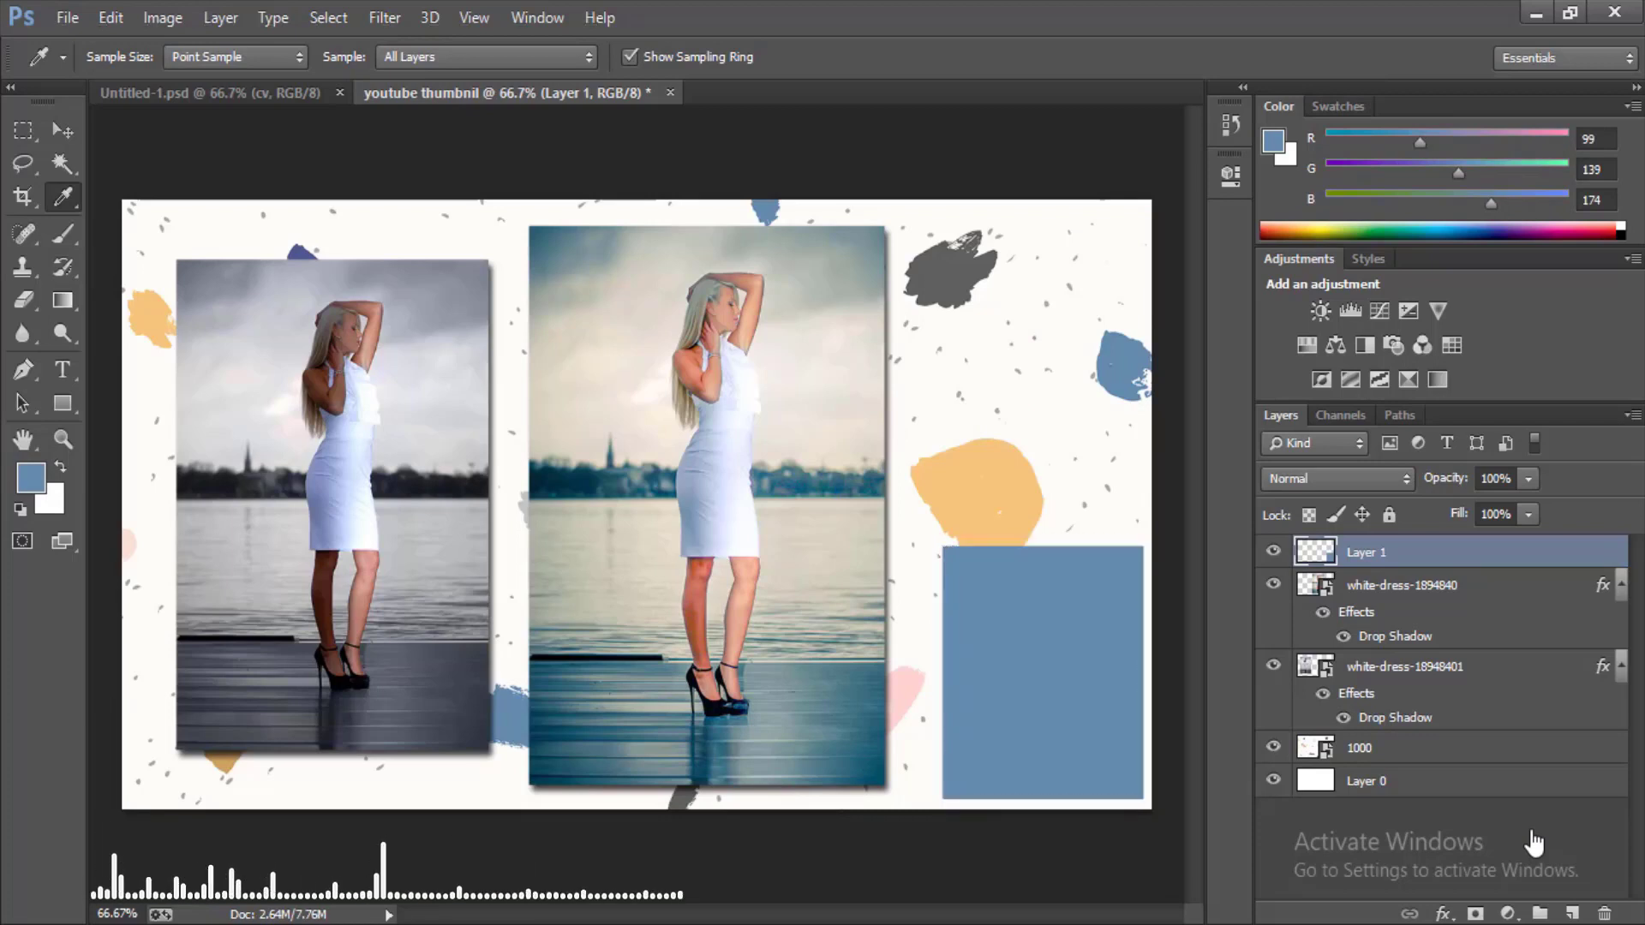
- Select a thin vertical strip along the blue box's left edge, fill it with white, and deselect
key("j")
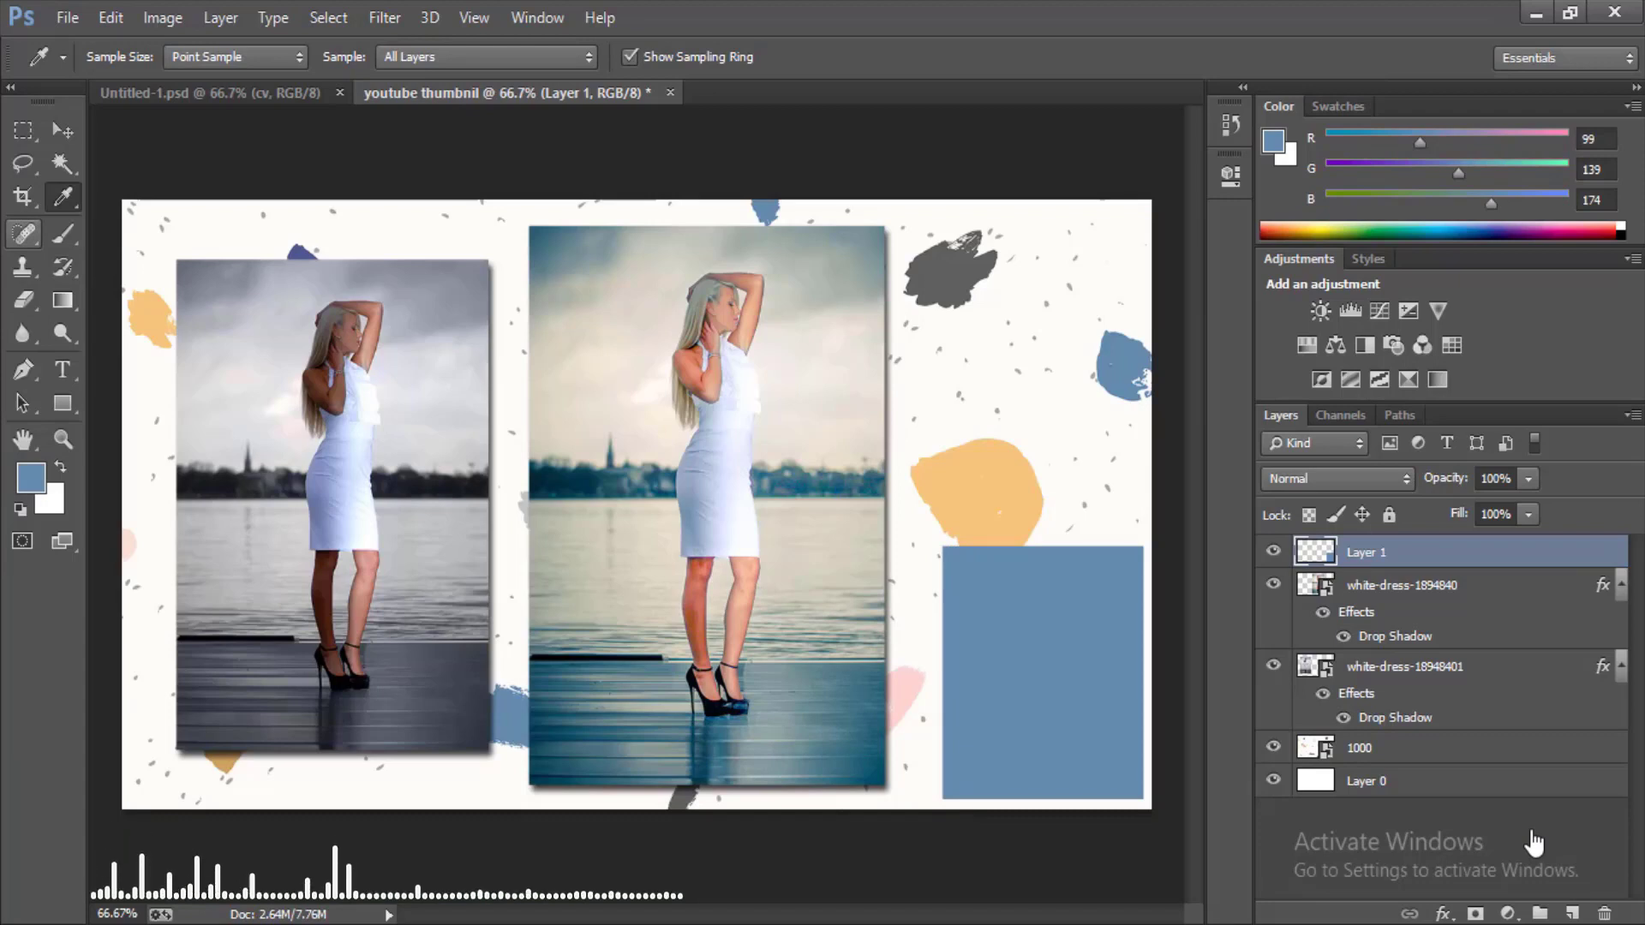
key("l")
key("m")
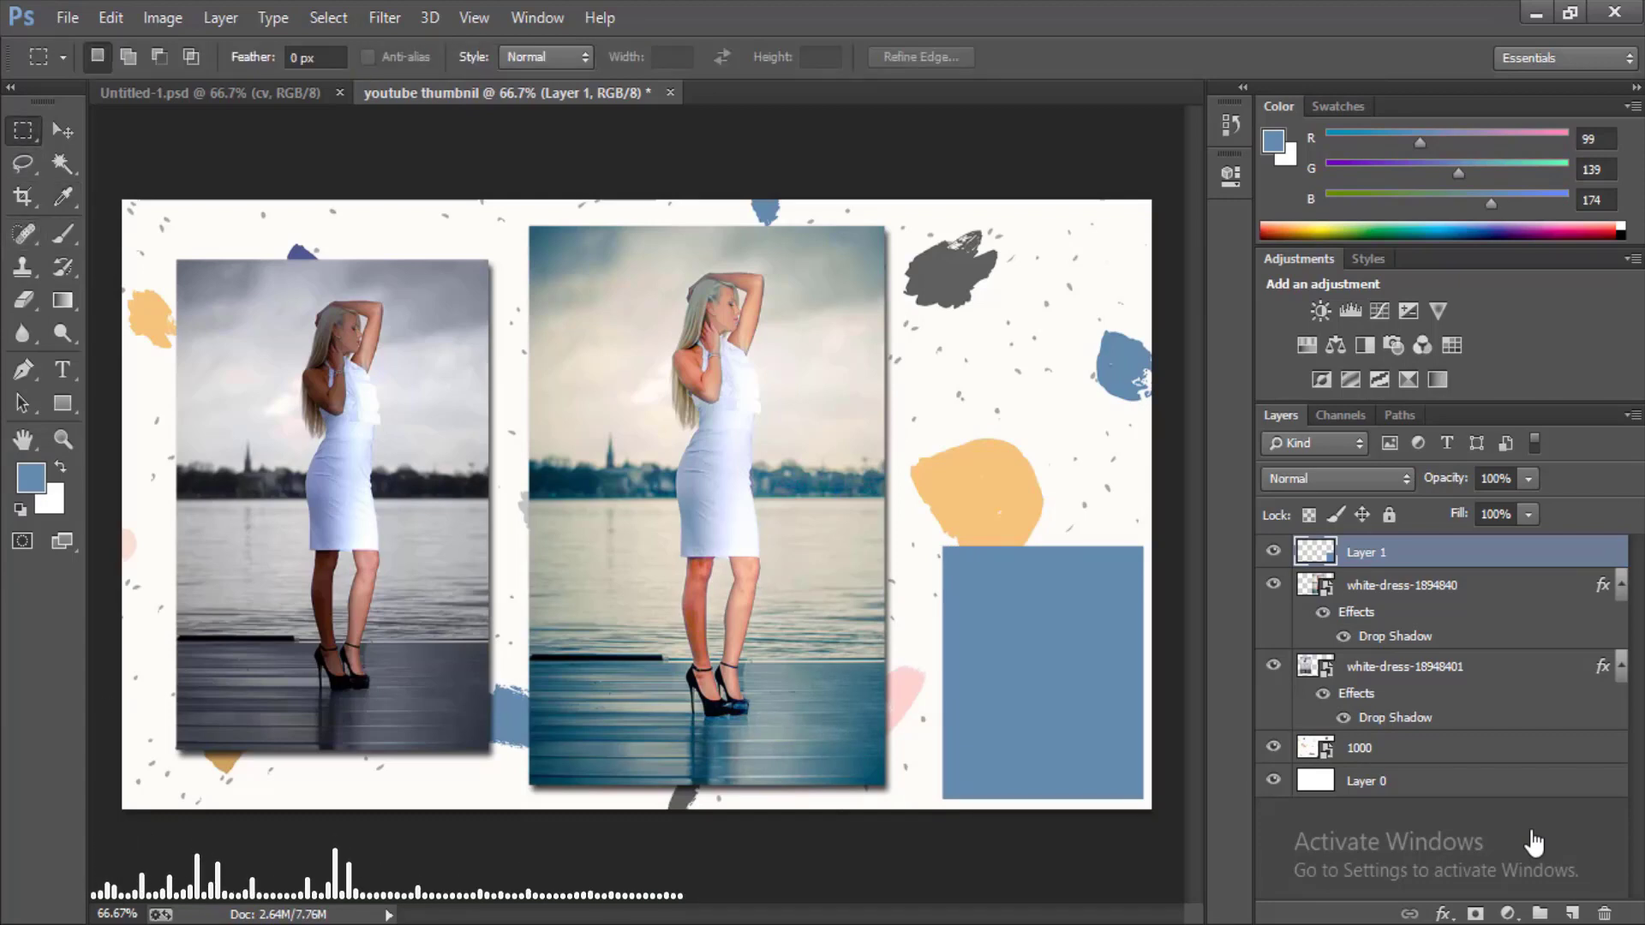
left_click_drag(948, 570, 959, 794)
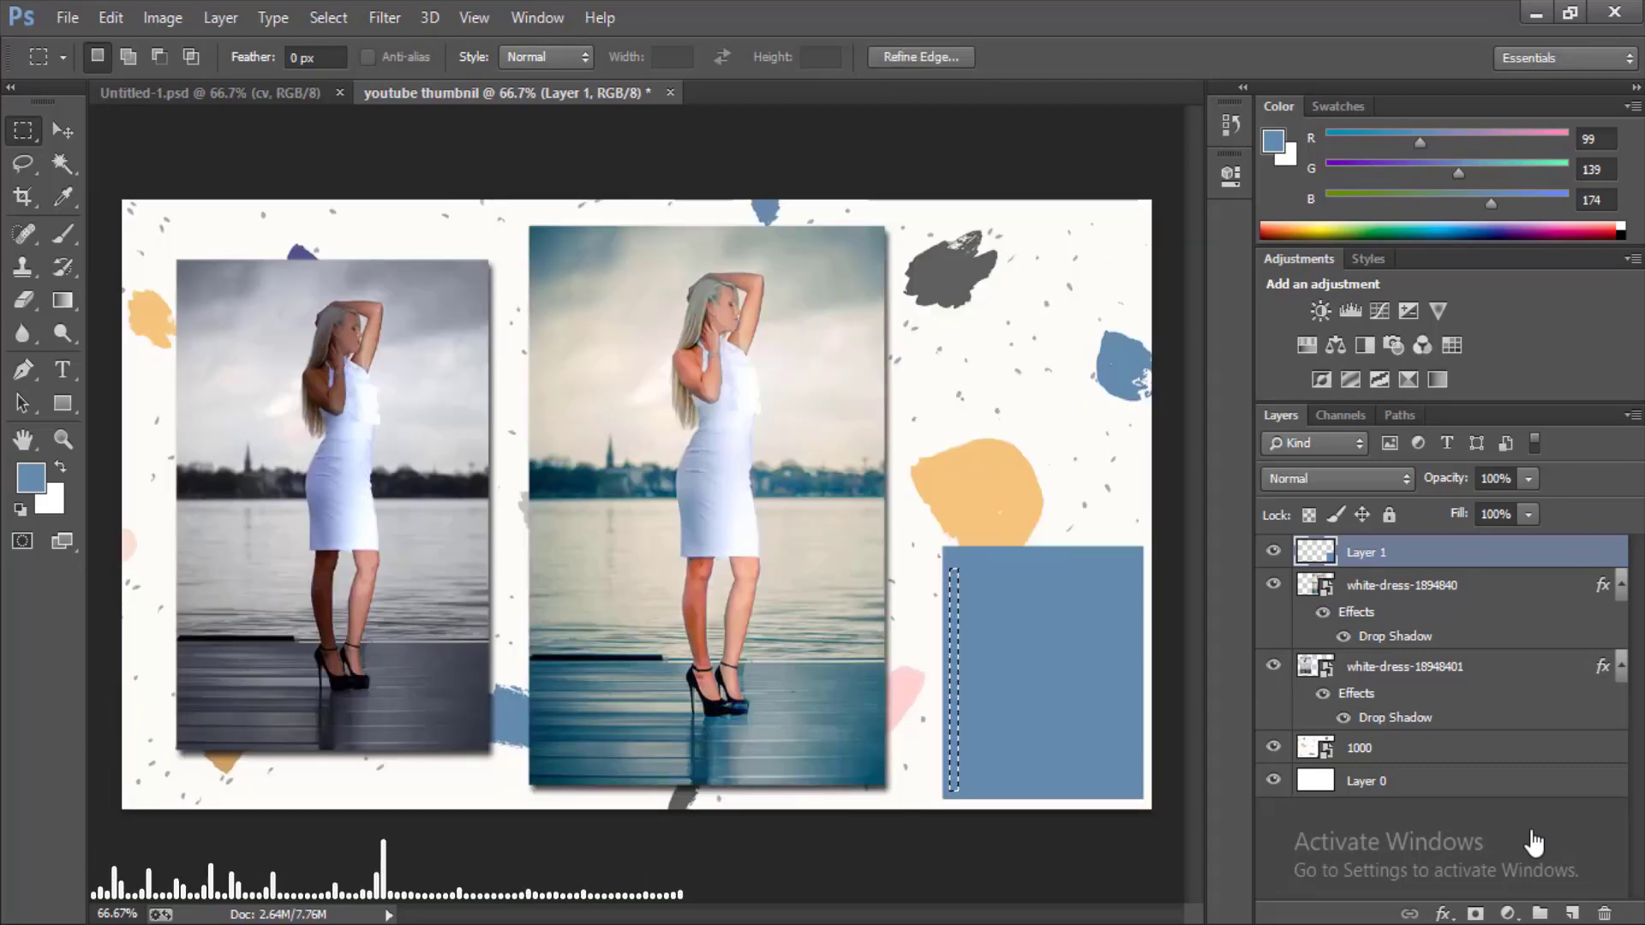
key("x")
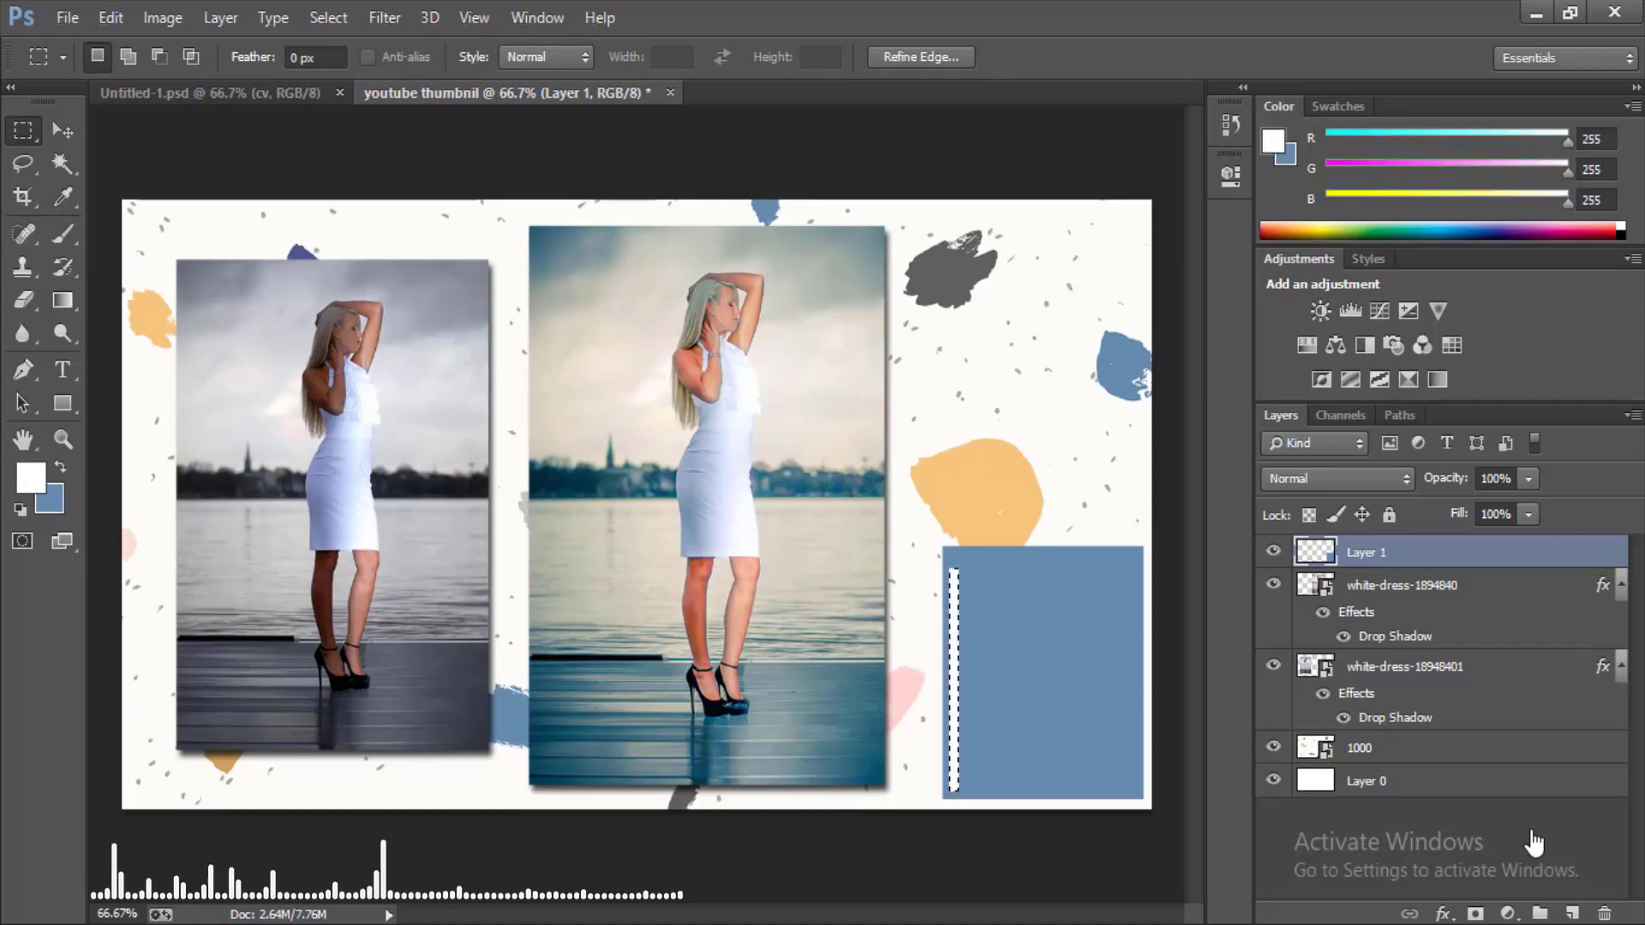
key("alt+BackSpace")
key("ctrl+d")
- Add the white text "Before" at the bottom of the first photo and set its font to Qyara Demo
type("t")
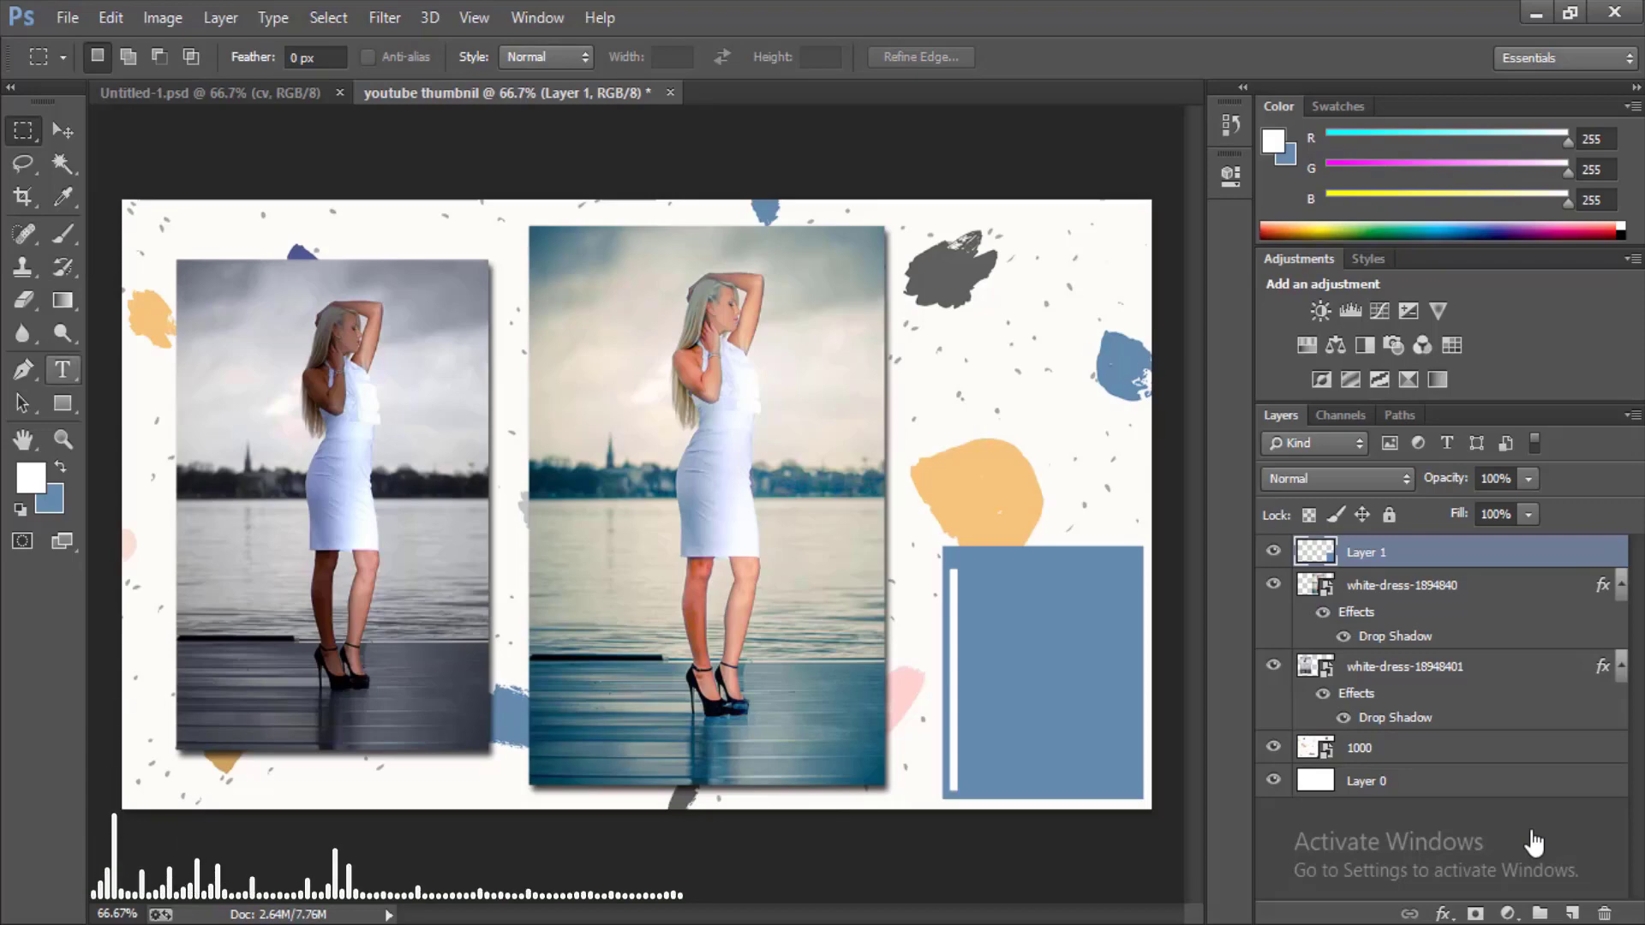
type("Before")
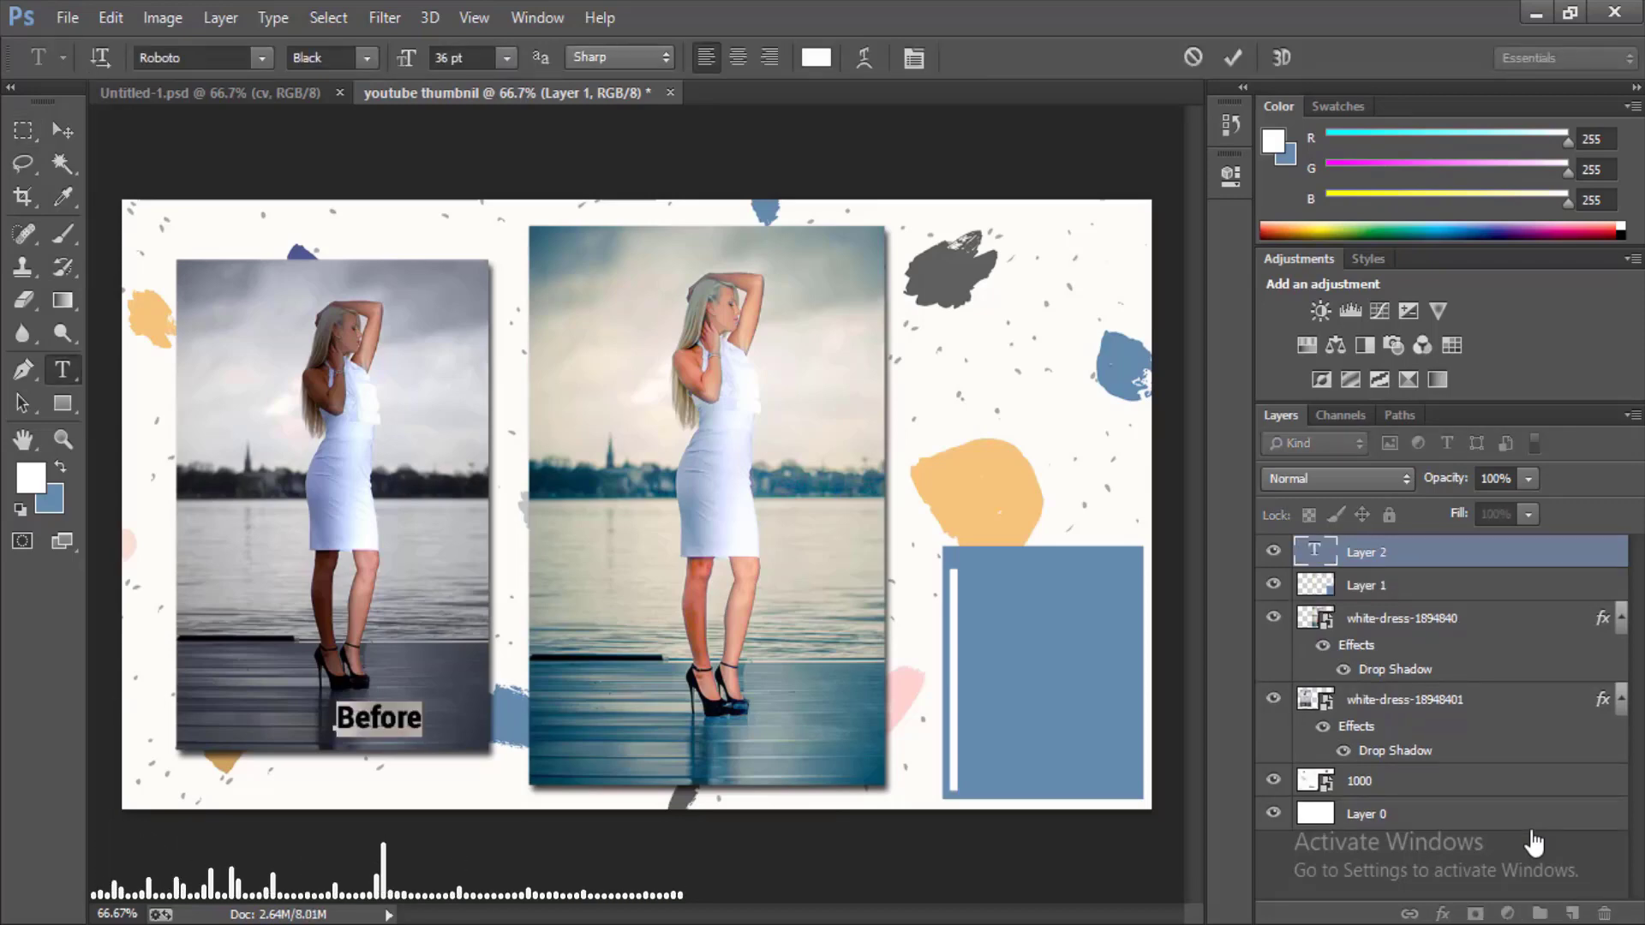
left_click(261, 58)
left_click(196, 57)
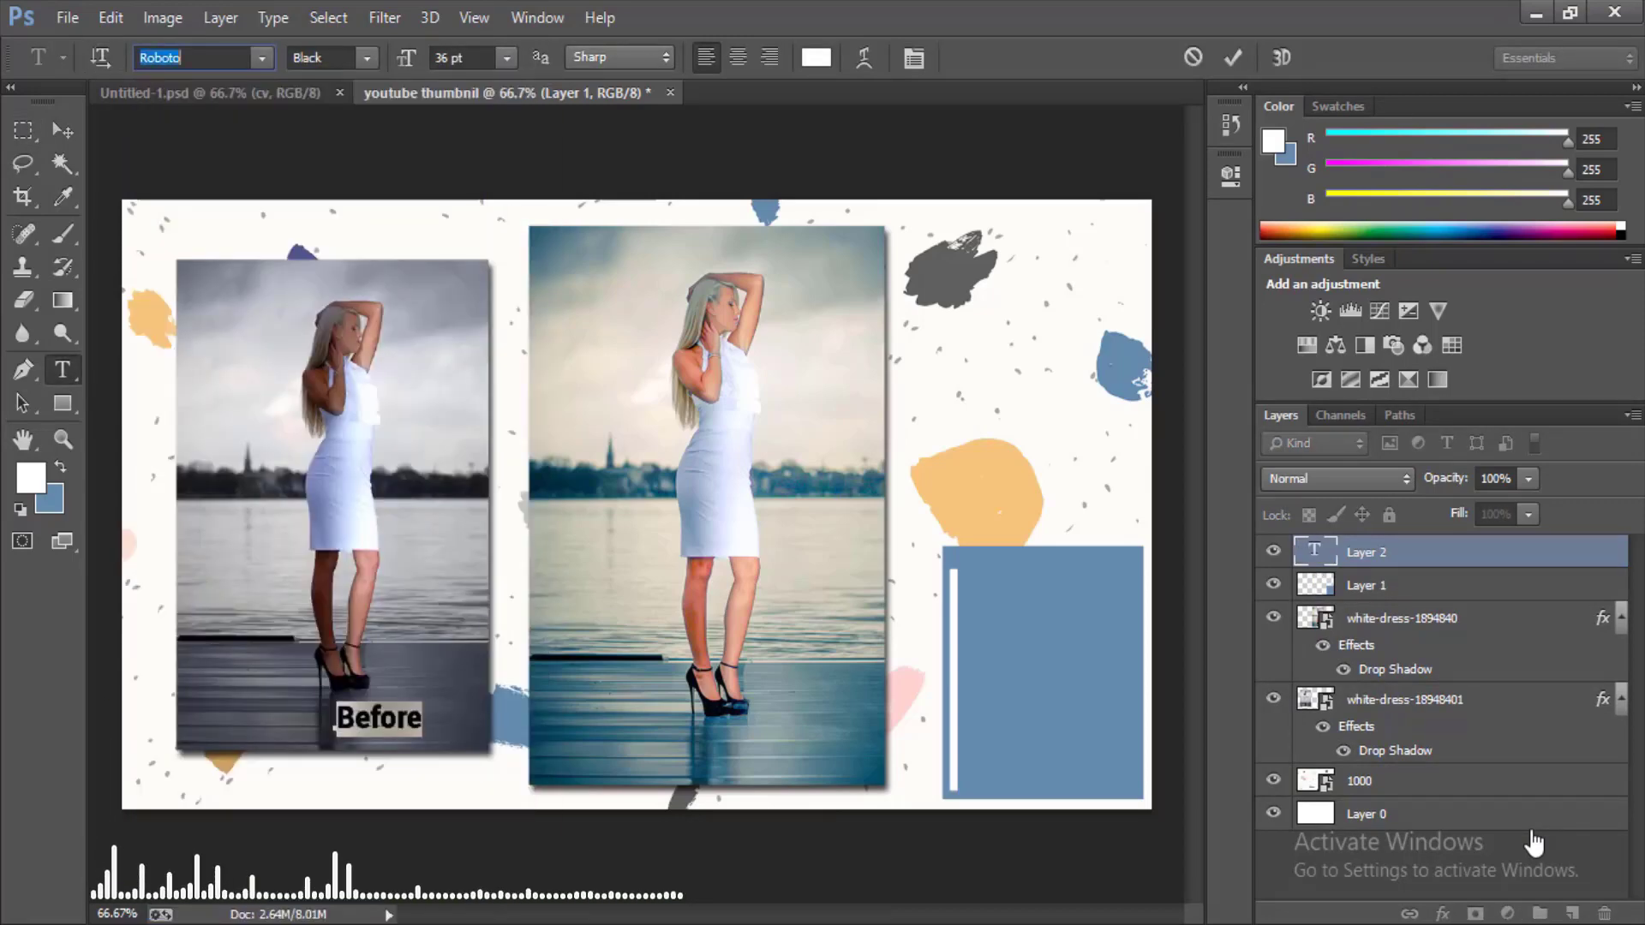
type("Qyara Demo")
left_click(261, 58)
left_click(214, 107)
- Set the Before text's size to 60 pt and move it to the first photo's lower-right corner
left_click(507, 57)
left_click(488, 432)
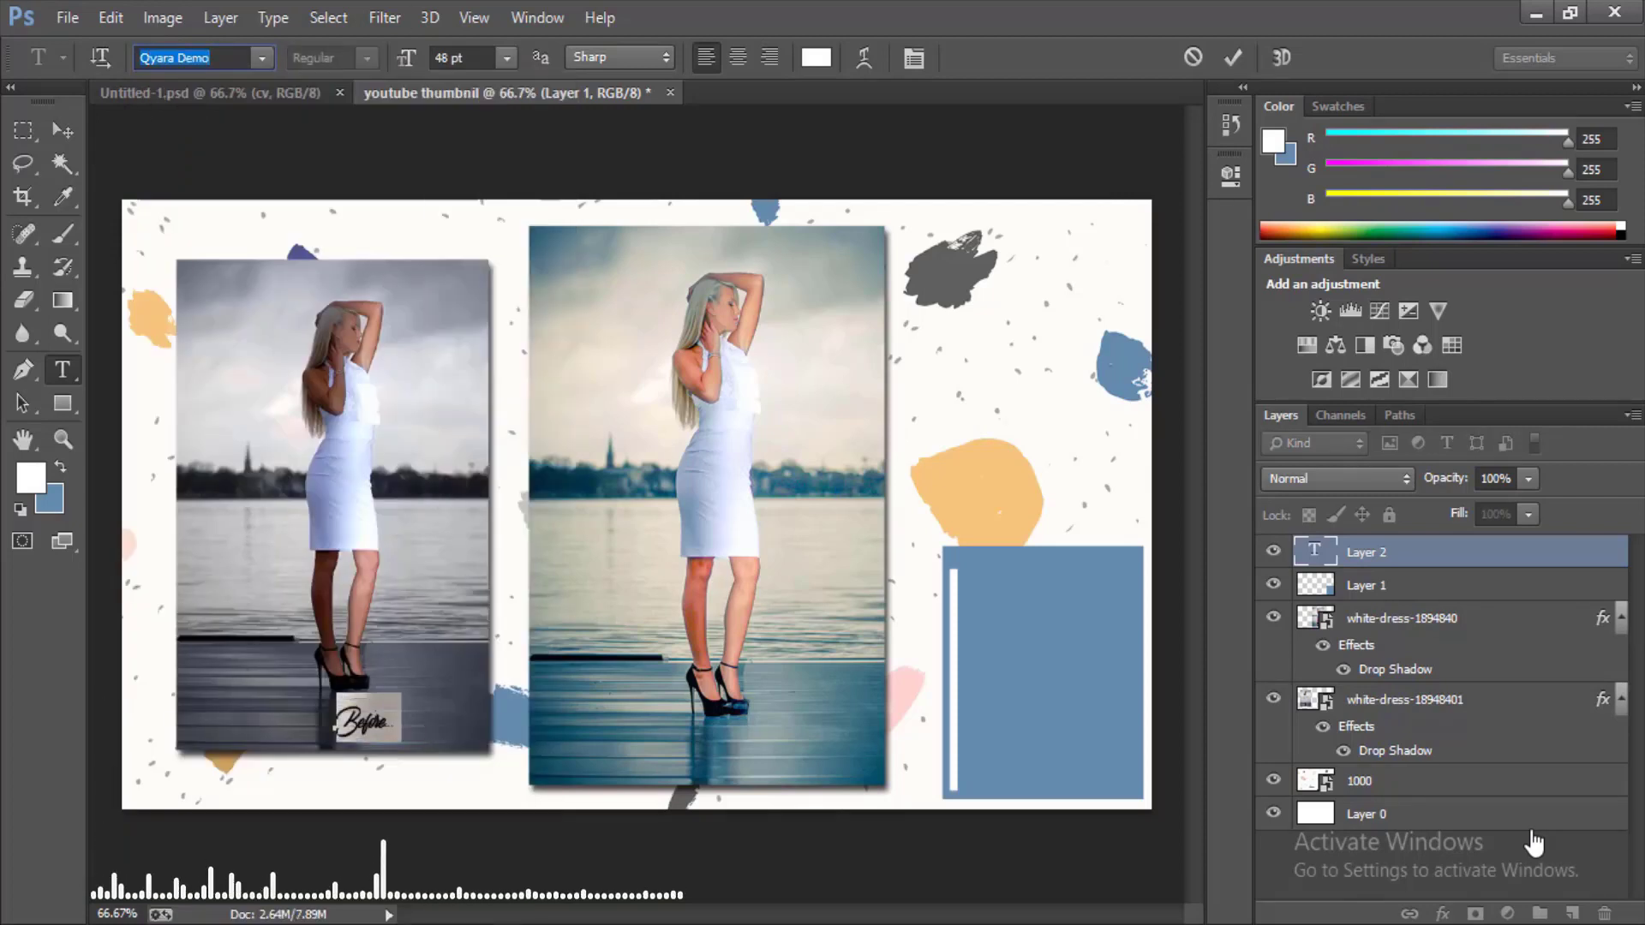
left_click(506, 58)
left_click(489, 459)
left_click(23, 403)
key("v")
left_click_drag(377, 718, 426, 709)
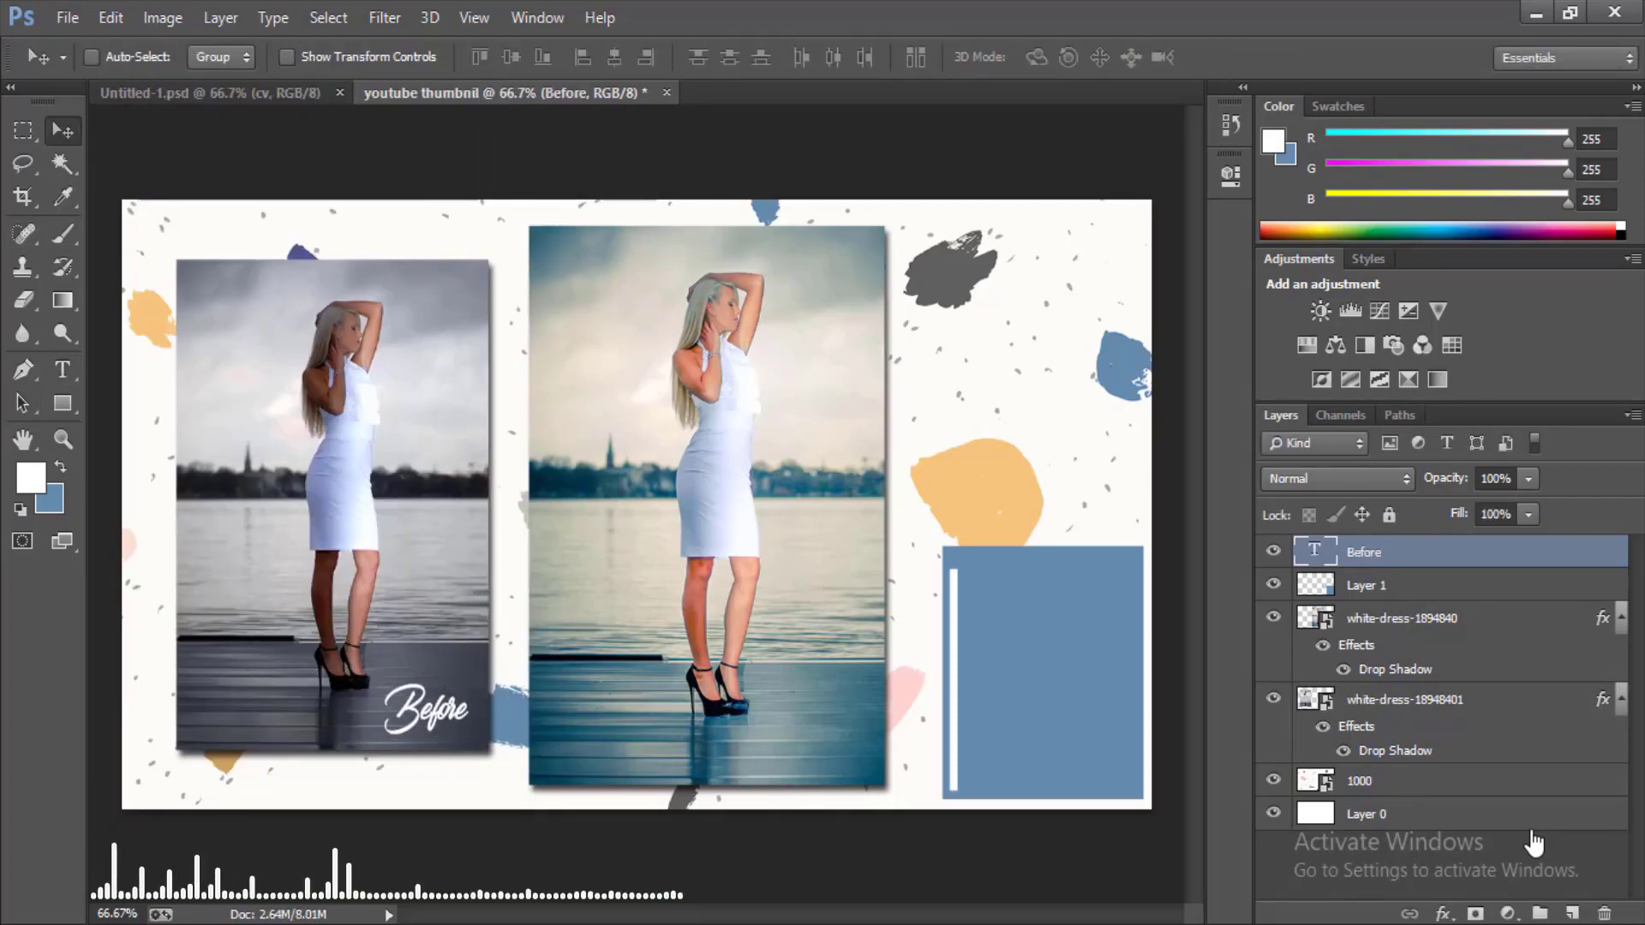
- Duplicate the Before label onto the second photo's lower-right corner and change its wording to "After"
left_click_drag(1456, 551, 1572, 913)
mouse_move(425, 710)
left_mouse_down()
mouse_move(843, 710)
mouse_move(819, 710)
left_mouse_up()
left_click(62, 369)
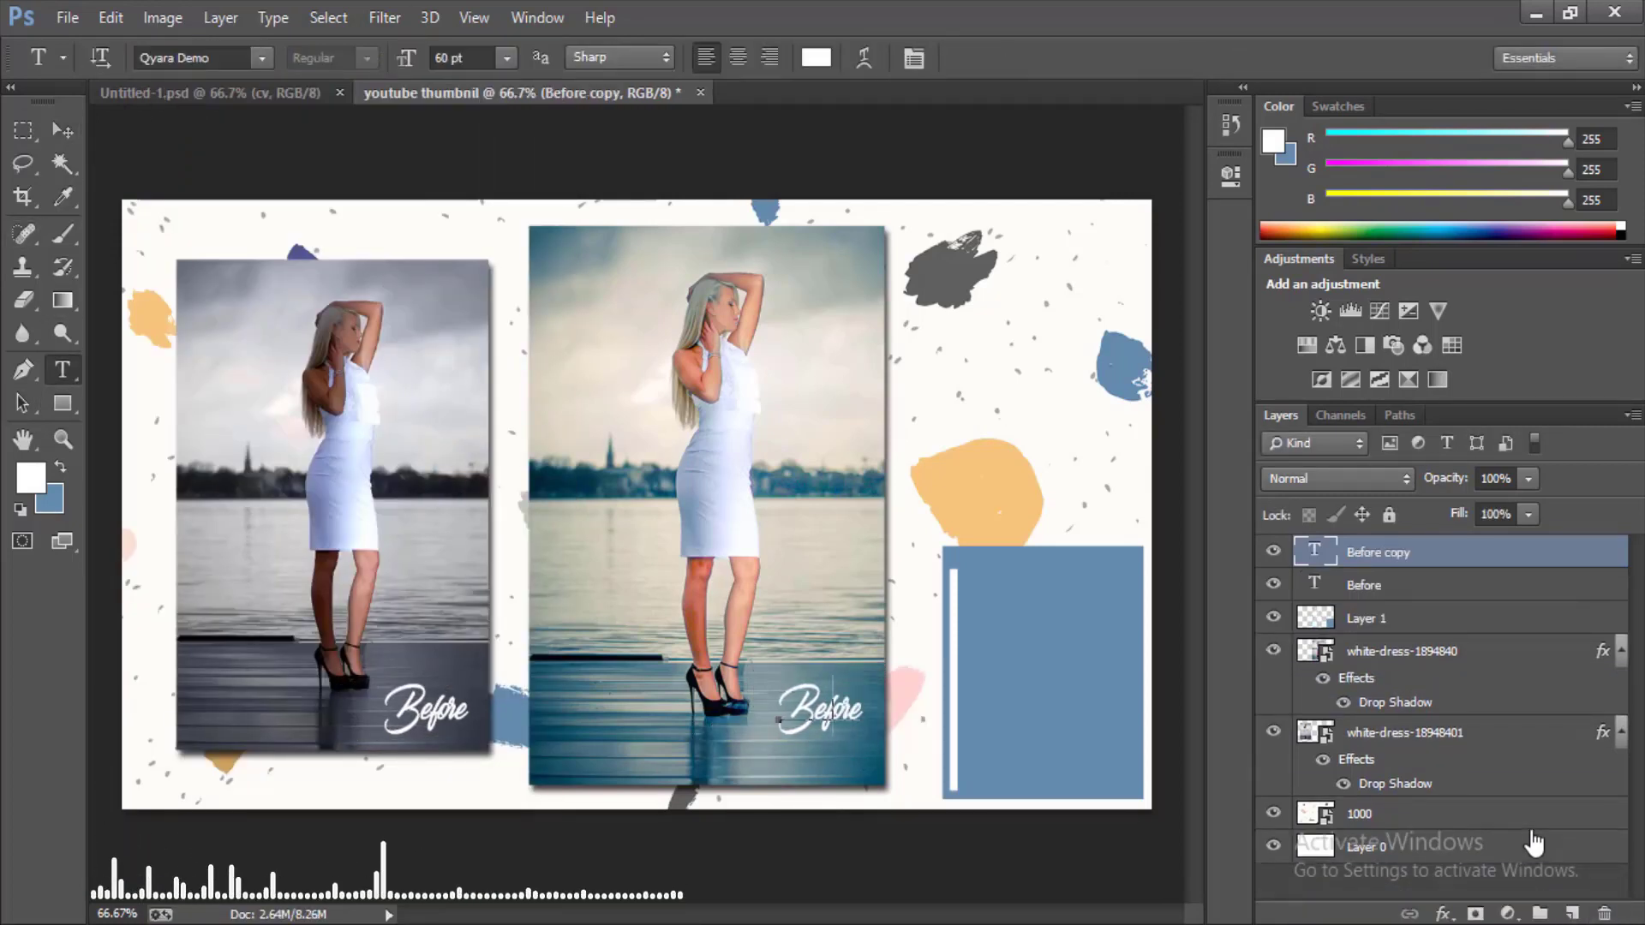
double_click(819, 710)
type("After")
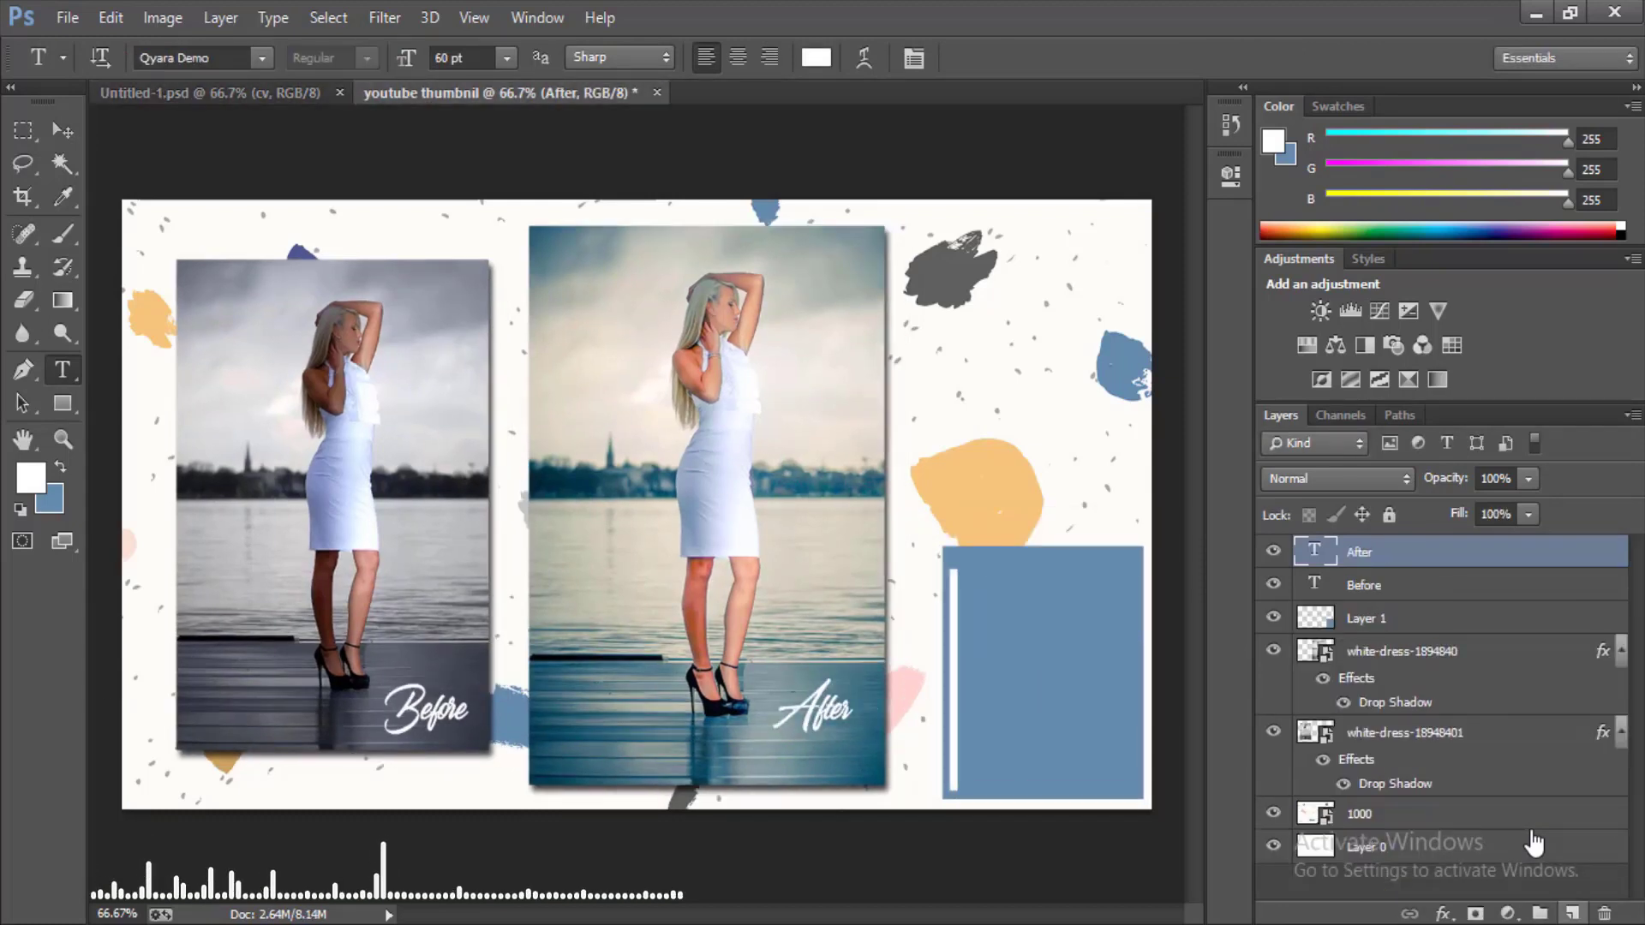
- Add a new text line reading "Remove Shadow" near the top of the blue box
left_click(977, 598)
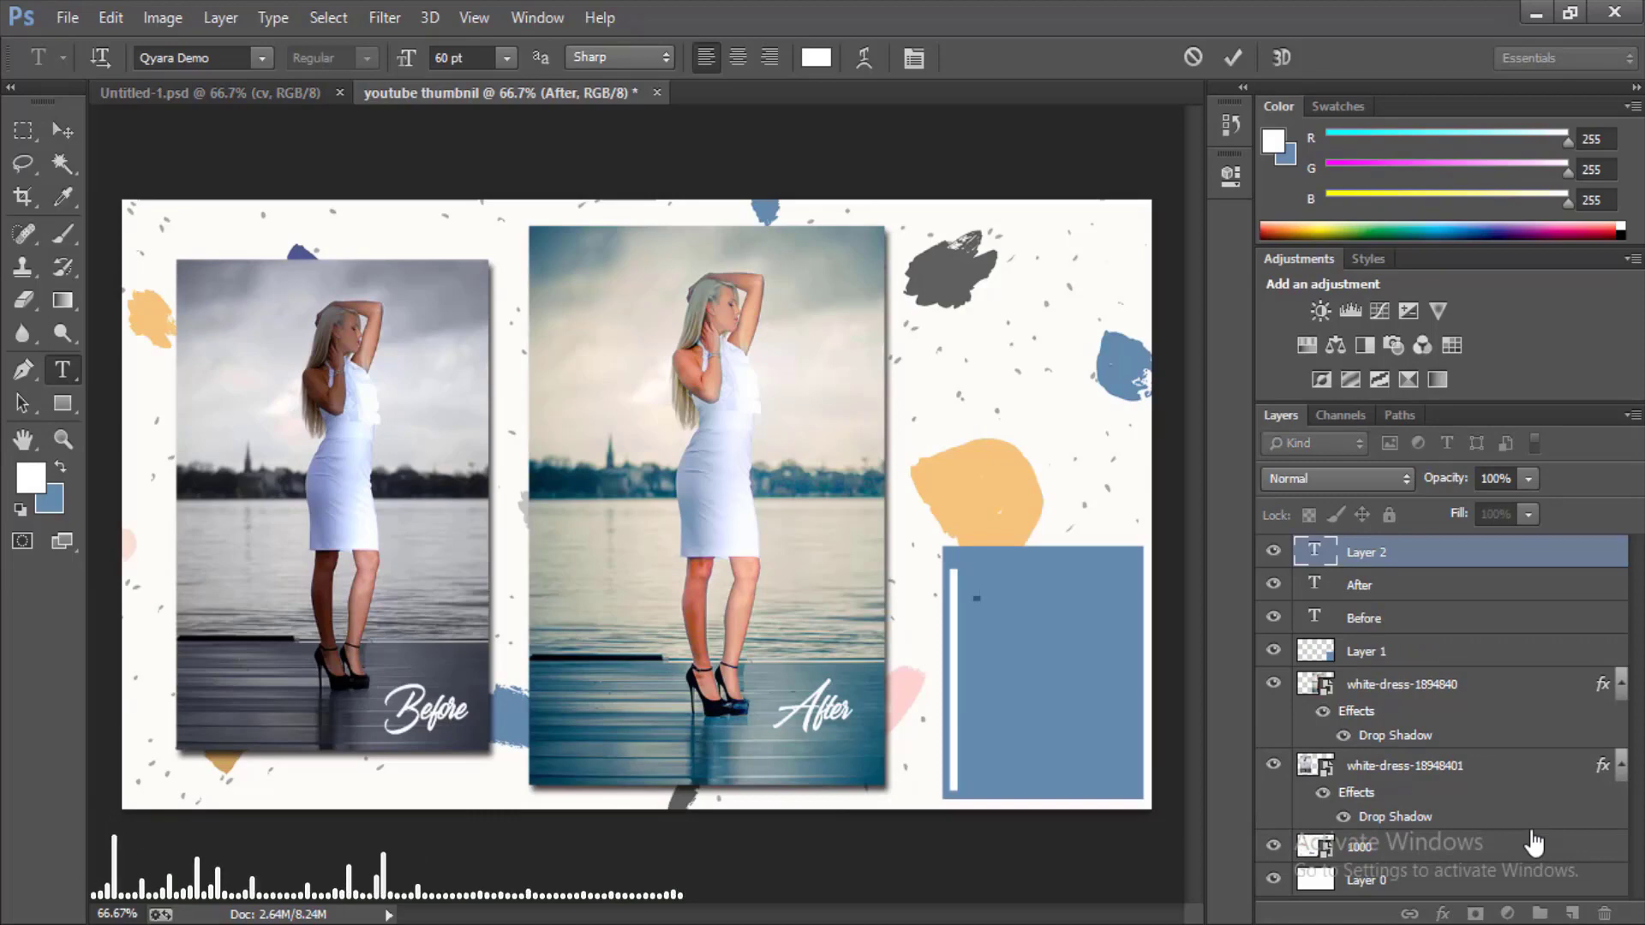
type("remove Shadow")
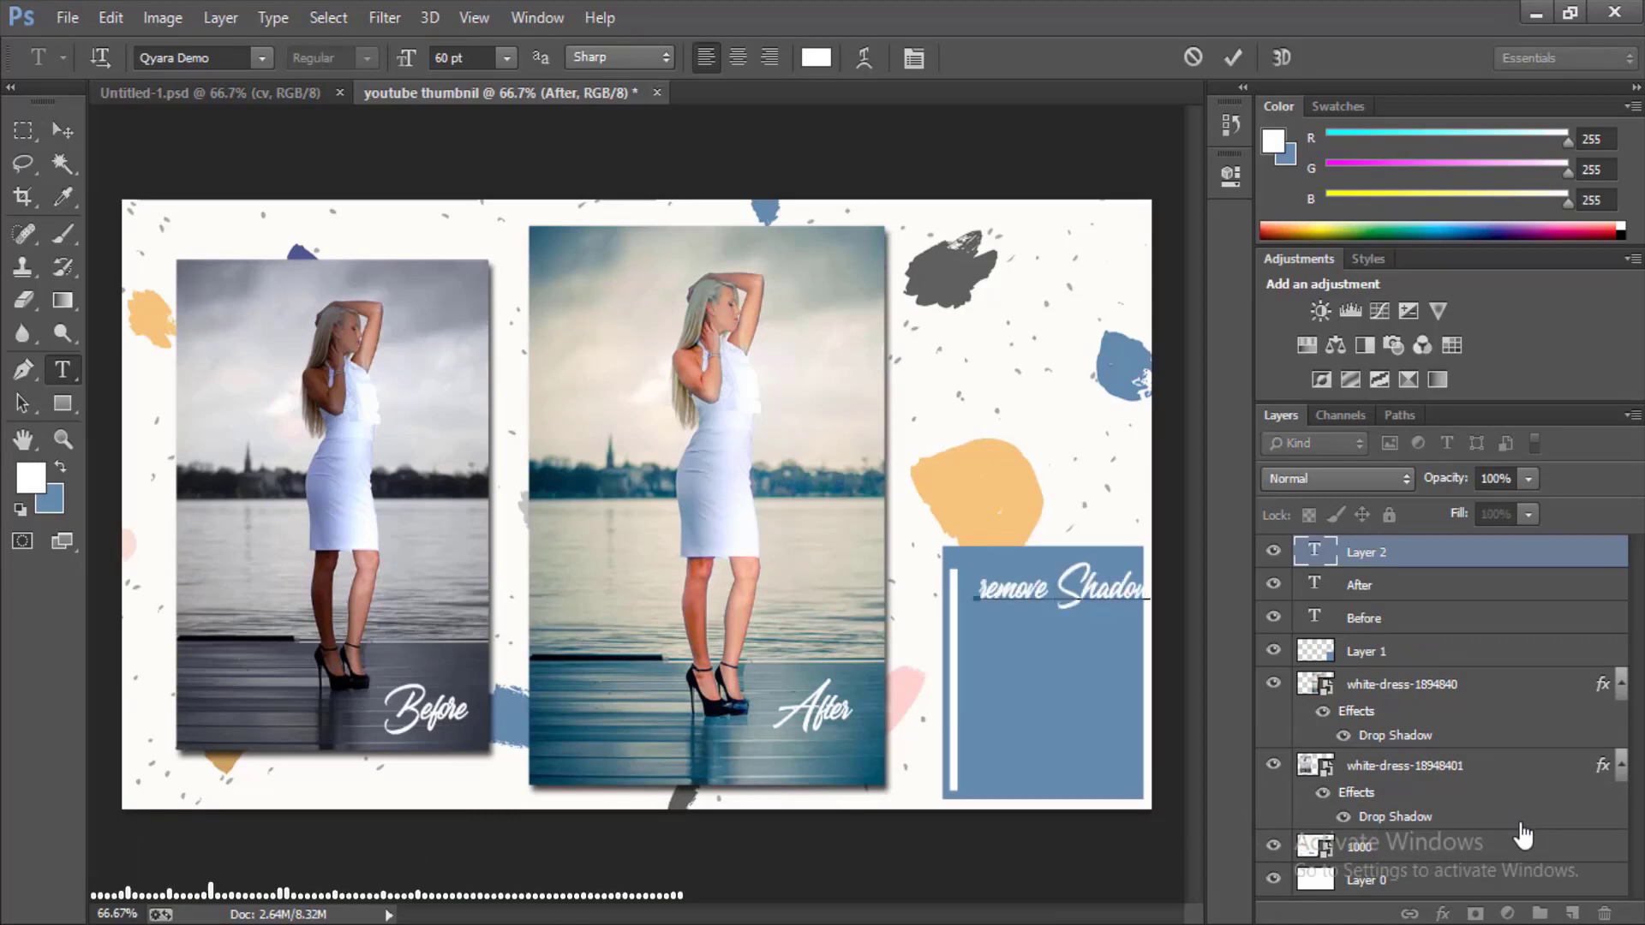
key("Home")
key("Delete")
type("R")
- Format the Remove Shadow text in Roboto Black at 30 pt and move it beside the white strip
key("ctrl+a")
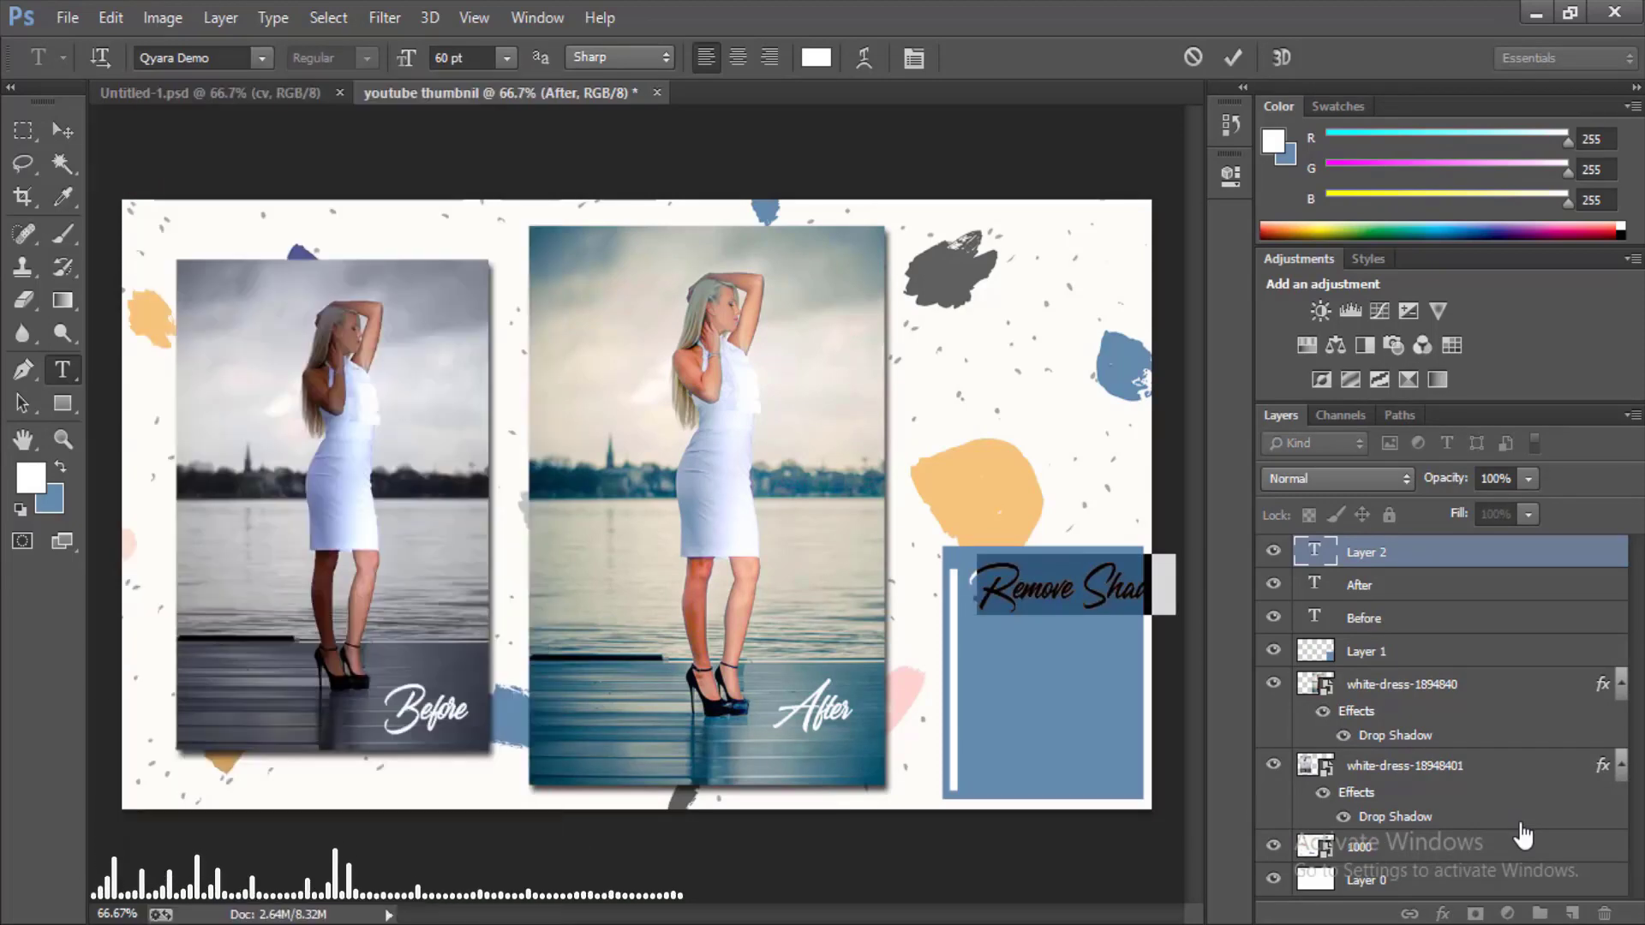
left_click(367, 57)
left_click(342, 98)
left_click(506, 57)
left_click(485, 319)
left_click(506, 58)
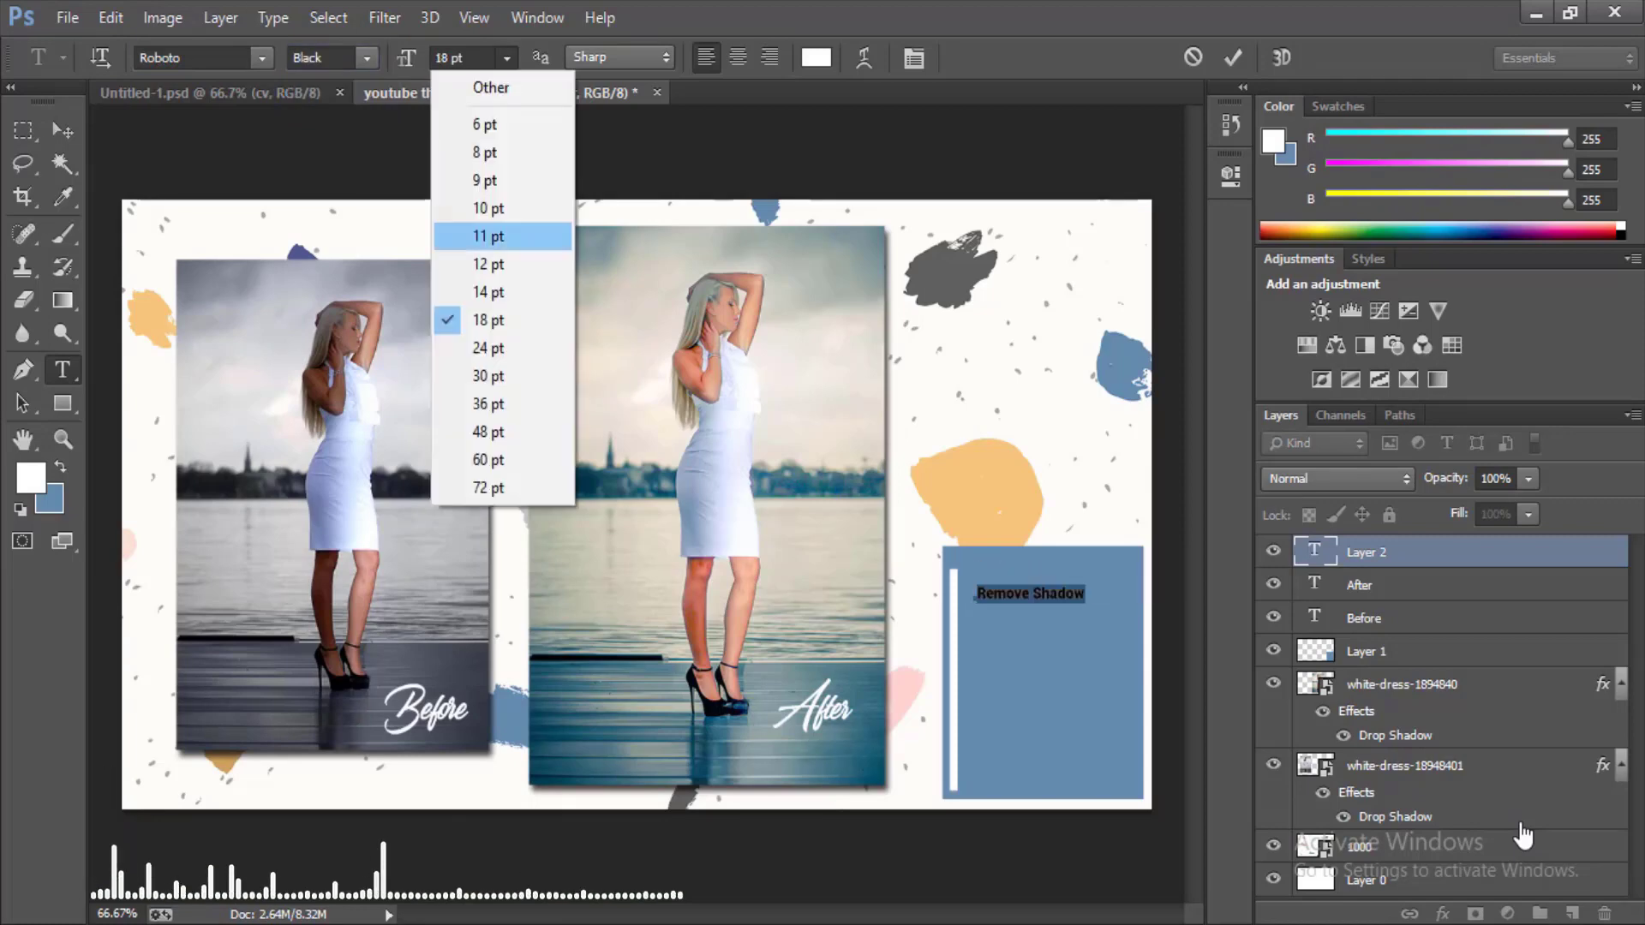
left_click(484, 349)
left_click(506, 57)
left_click(485, 378)
left_click(62, 130)
left_click_drag(1052, 590, 1041, 587)
- Free-transform the blue box on Layer 1 so its right side reaches the canvas's right edge
left_click(1457, 651)
left_click(111, 18)
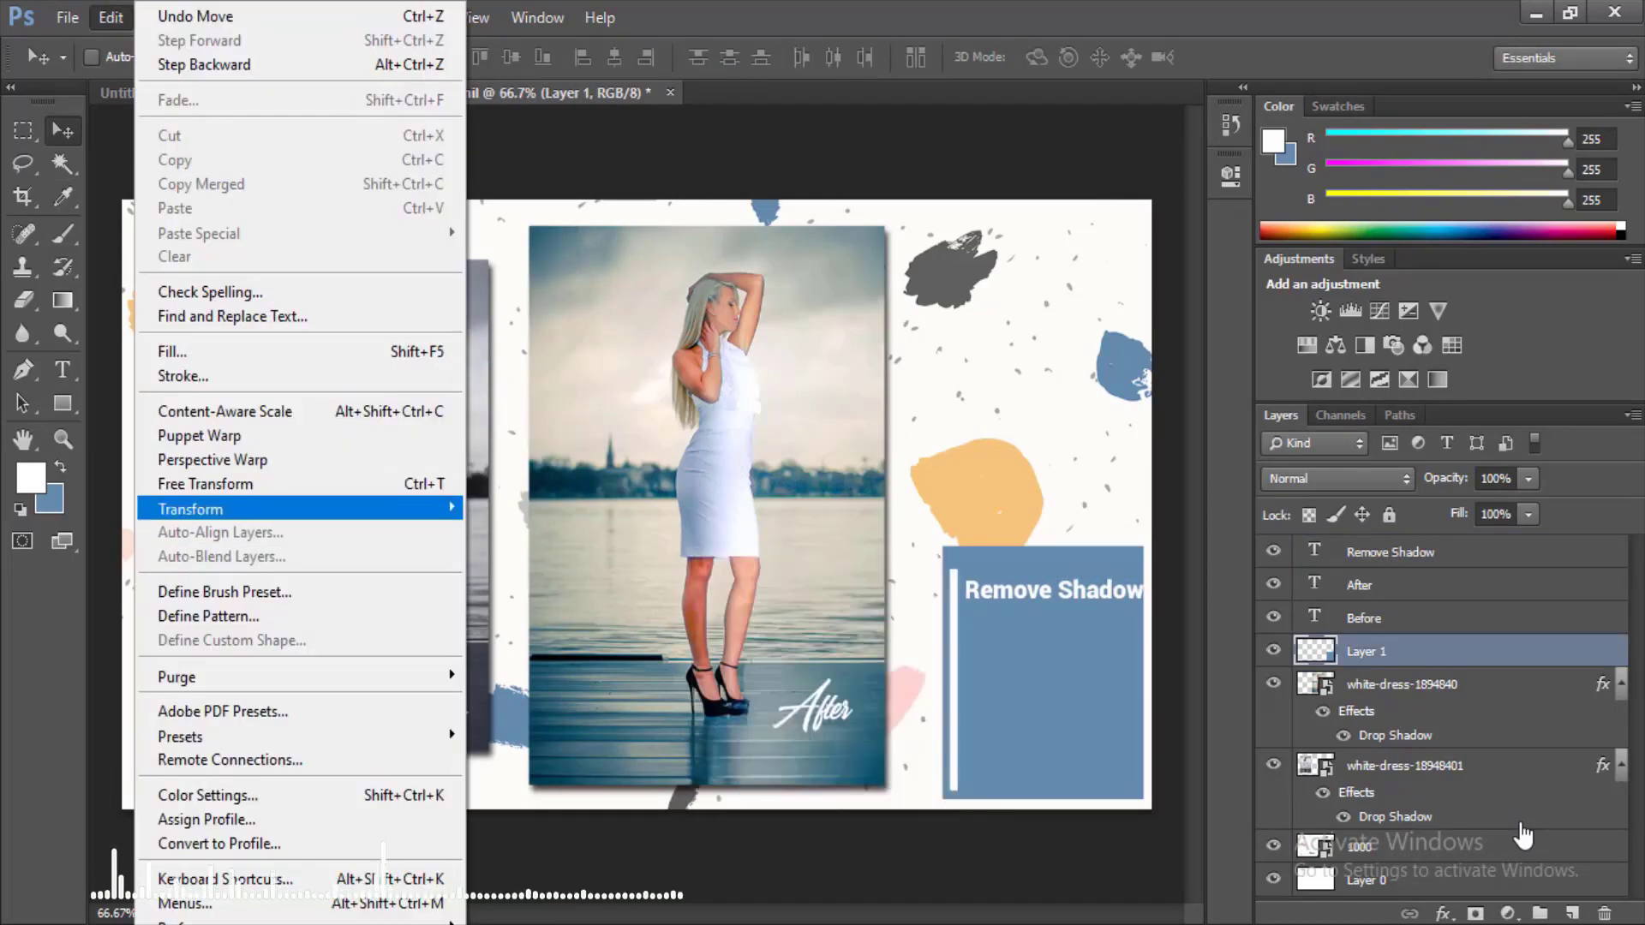
left_click(197, 481)
left_click_drag(1143, 672, 1153, 673)
key("Return")
- Duplicate the Remove Shadow text, place the copy one line below, and reword it as "Face brighten"
left_click(1457, 552)
key("ctrl+j")
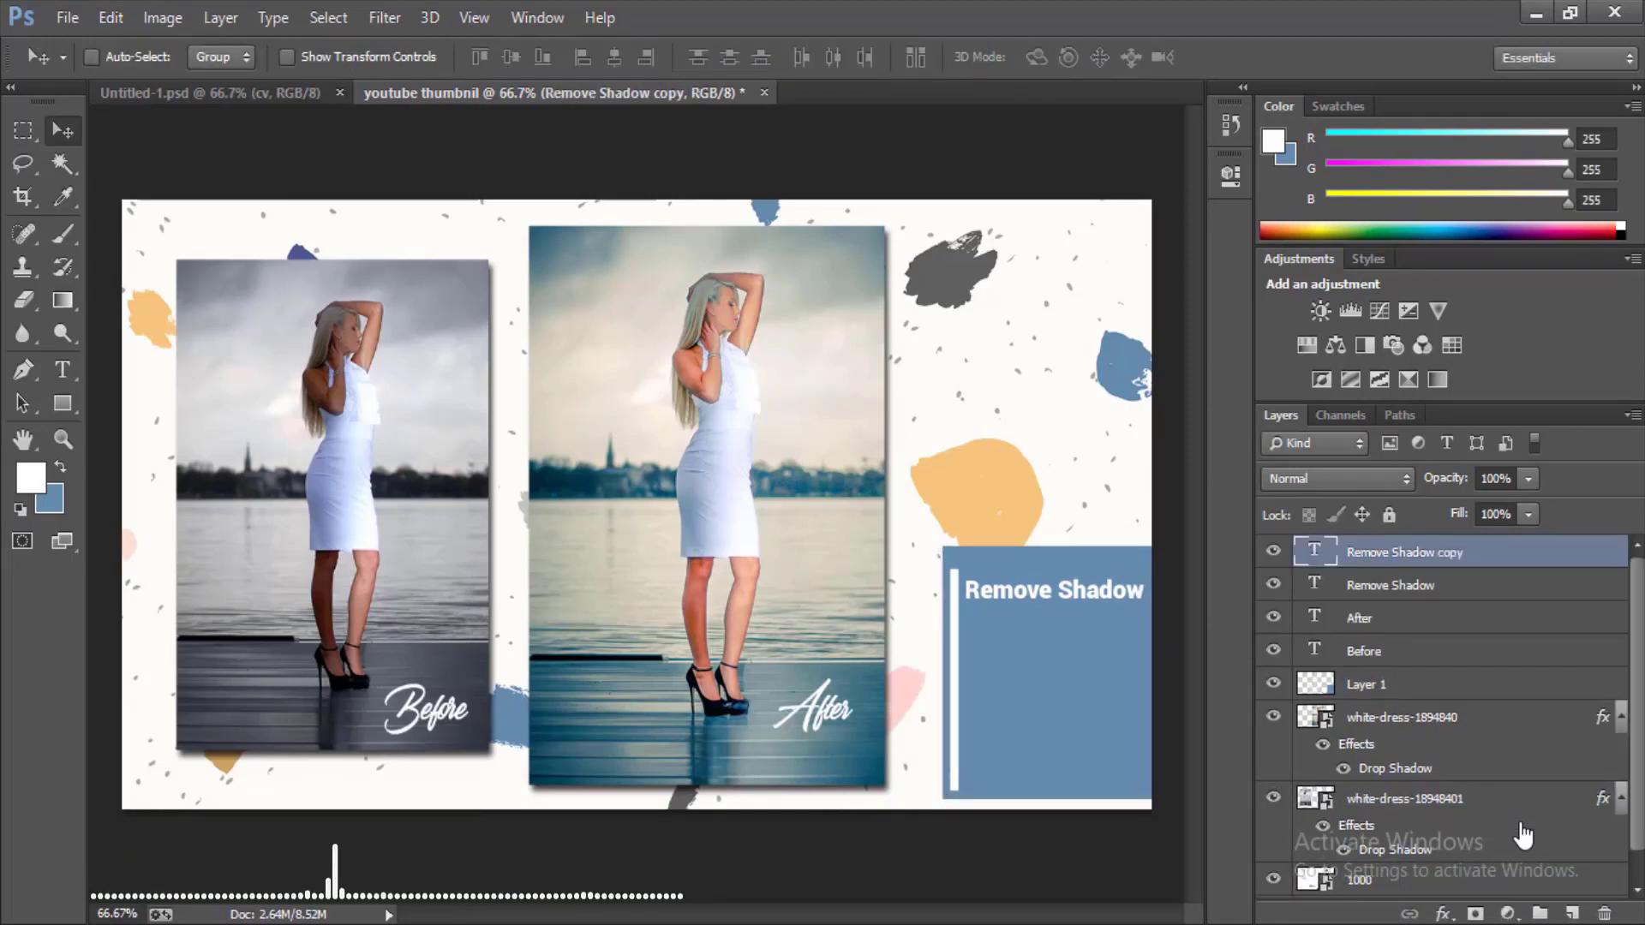
left_click_drag(1052, 589, 1052, 634)
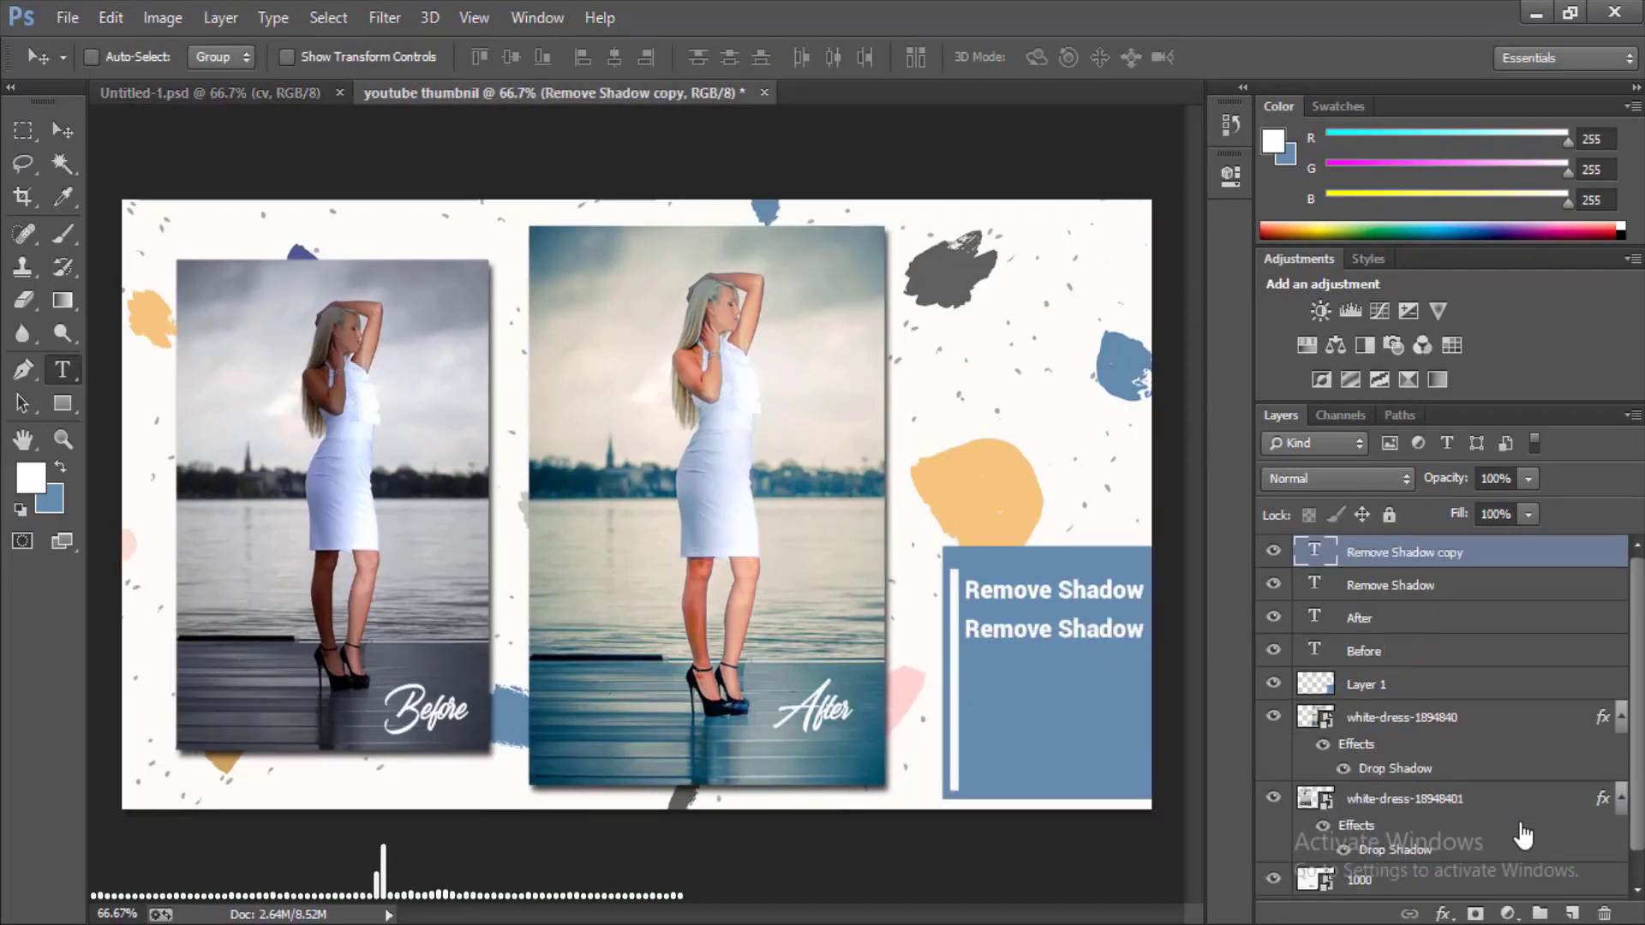
double_click(1314, 552)
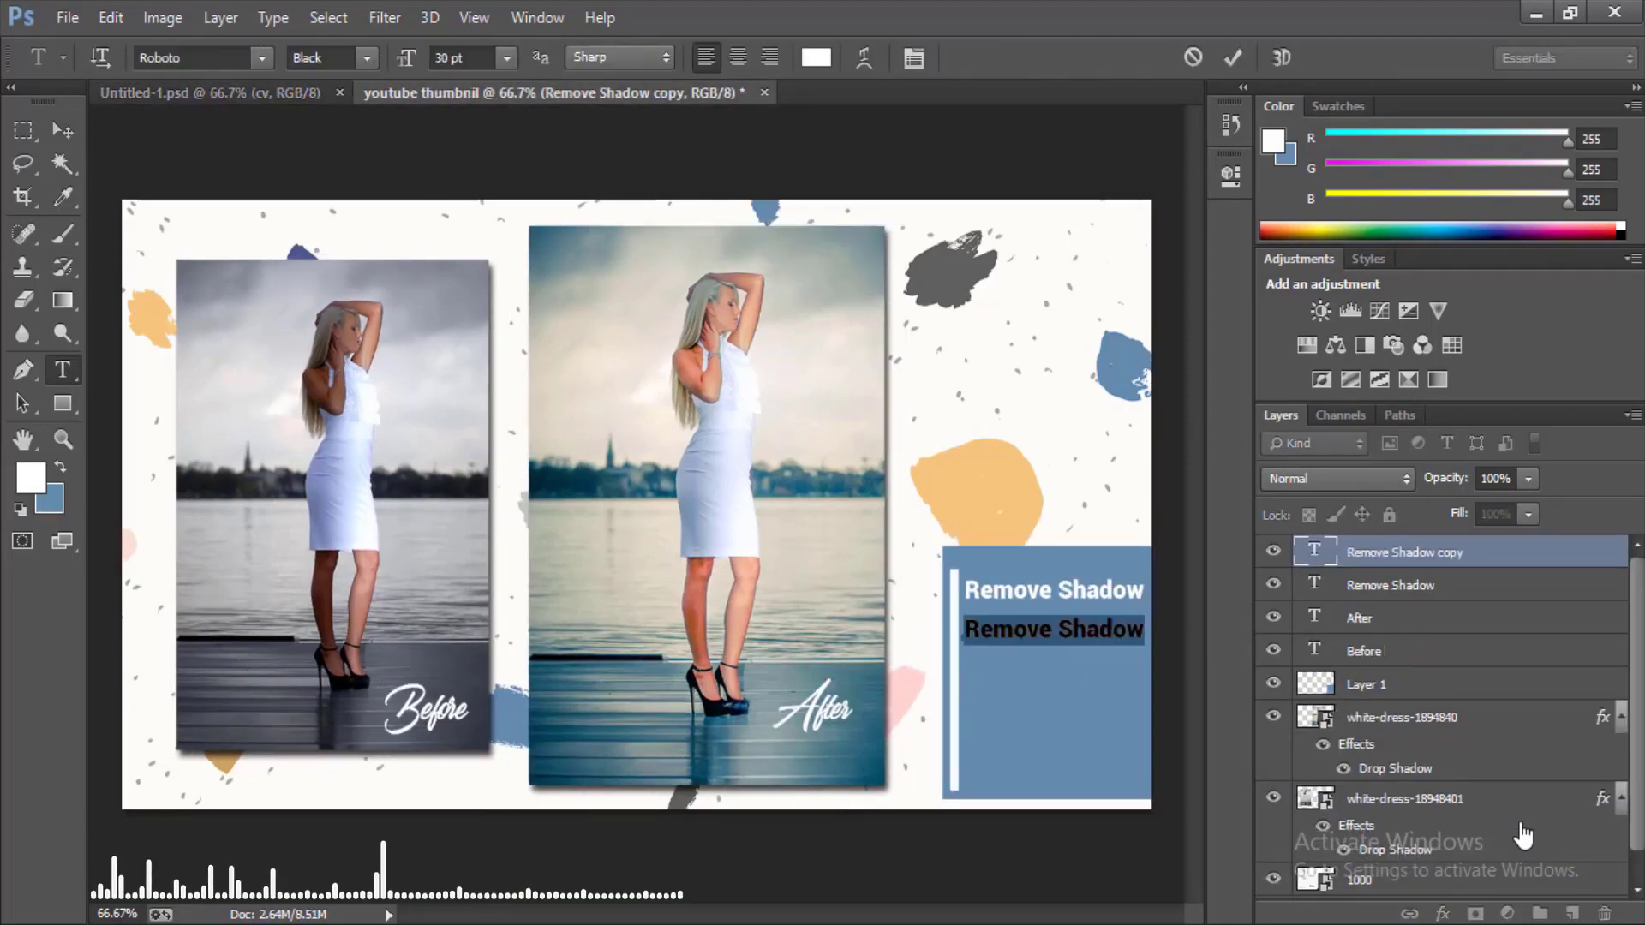
type("Face brighten")
left_click(62, 131)
- Duplicate the Face brighten text one line below, reword the copy as "Remove darkness", and set its size to 28 pt
key("ctrl+j")
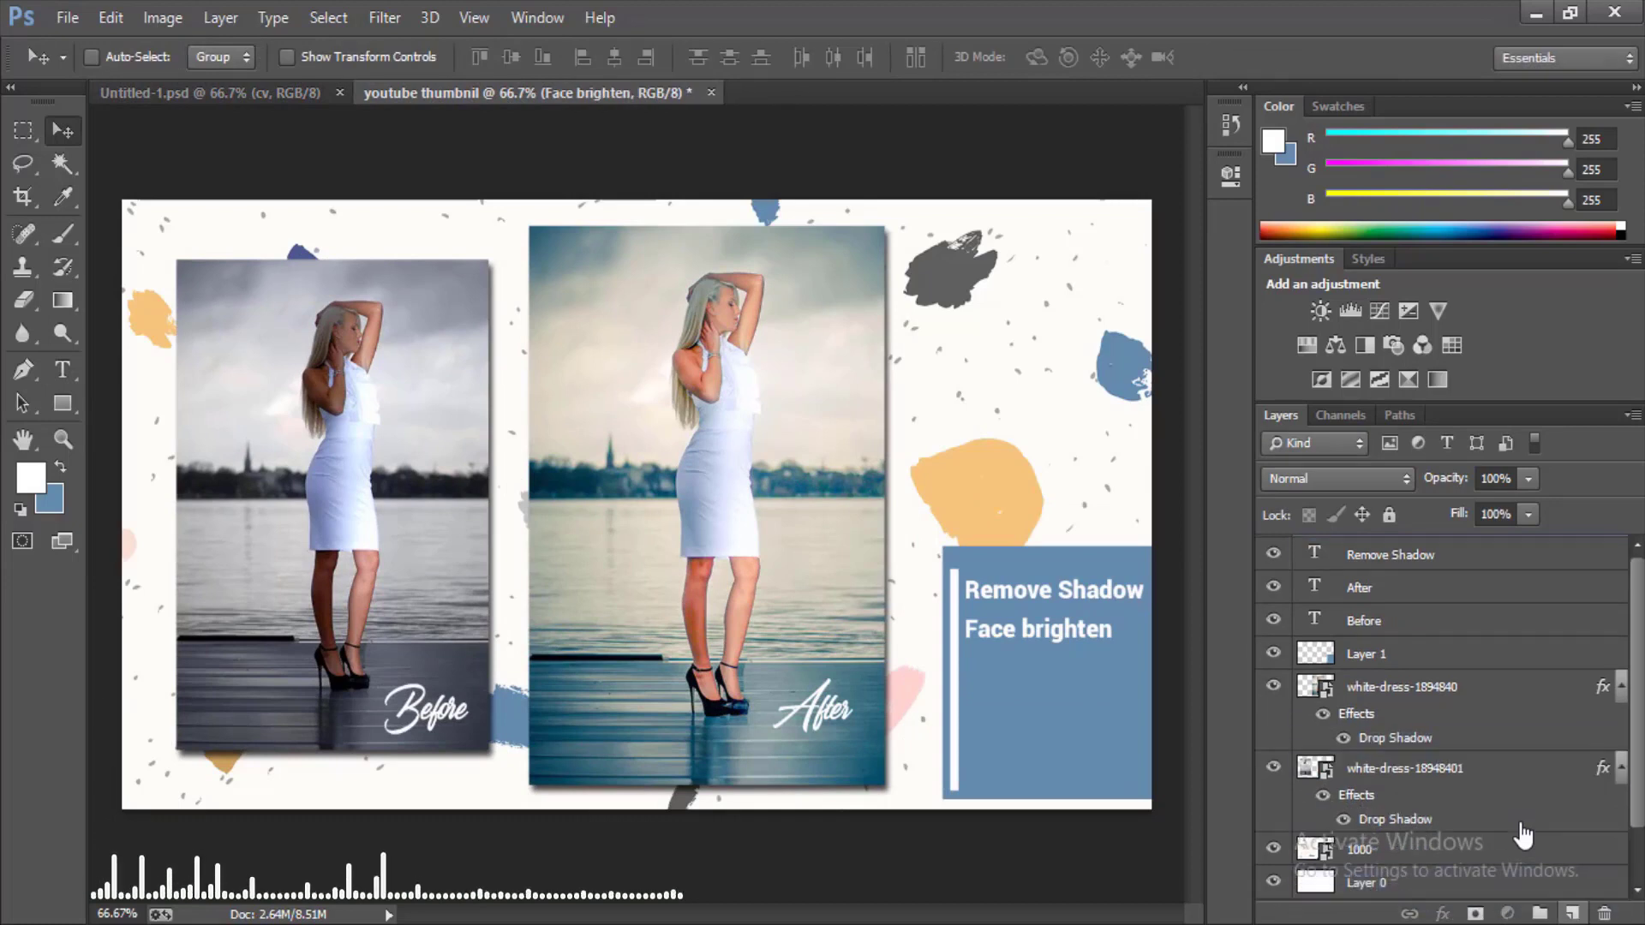
left_click_drag(1052, 629, 1052, 670)
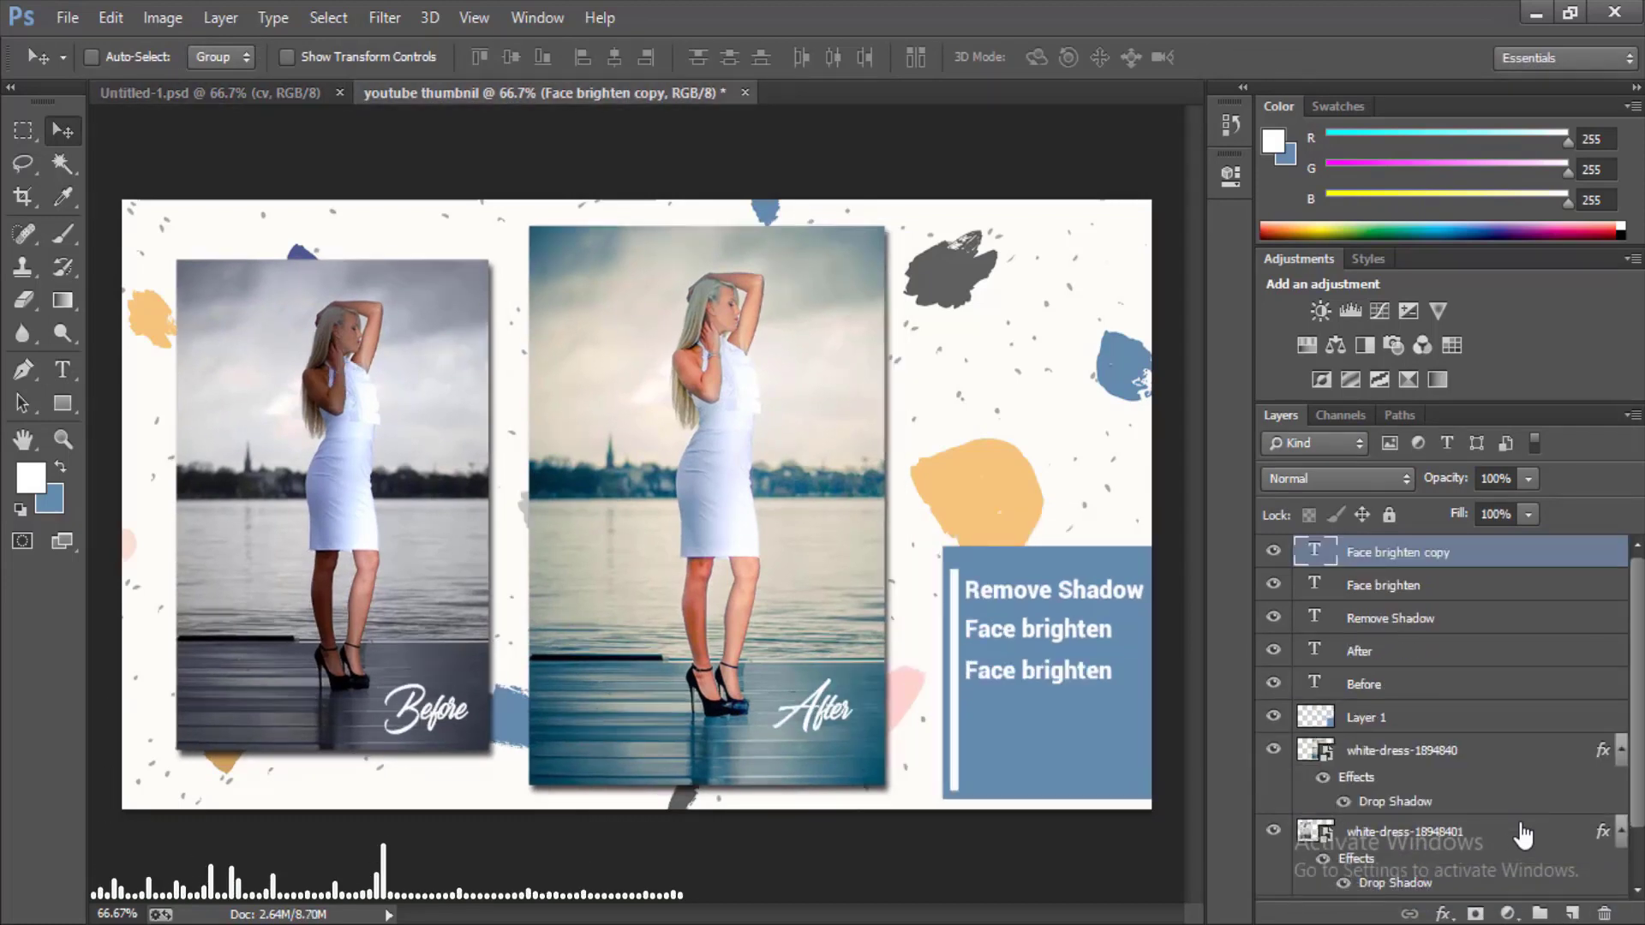
key("t")
key("Return")
type("Remove darkness")
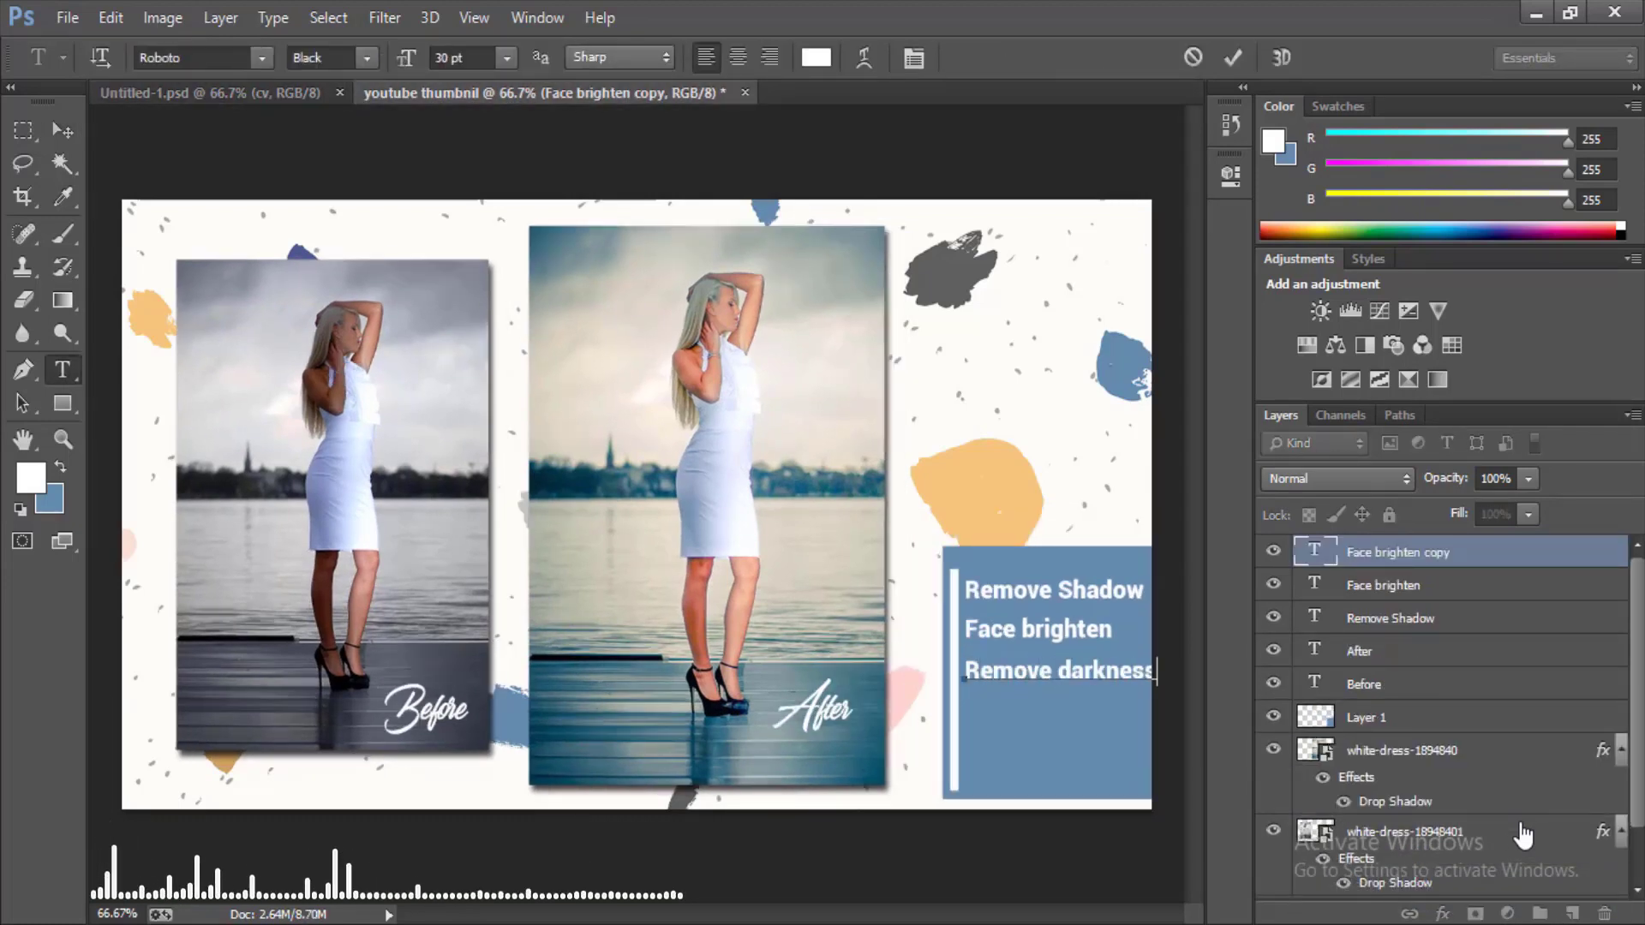
left_click(506, 58)
key("ctrl+a")
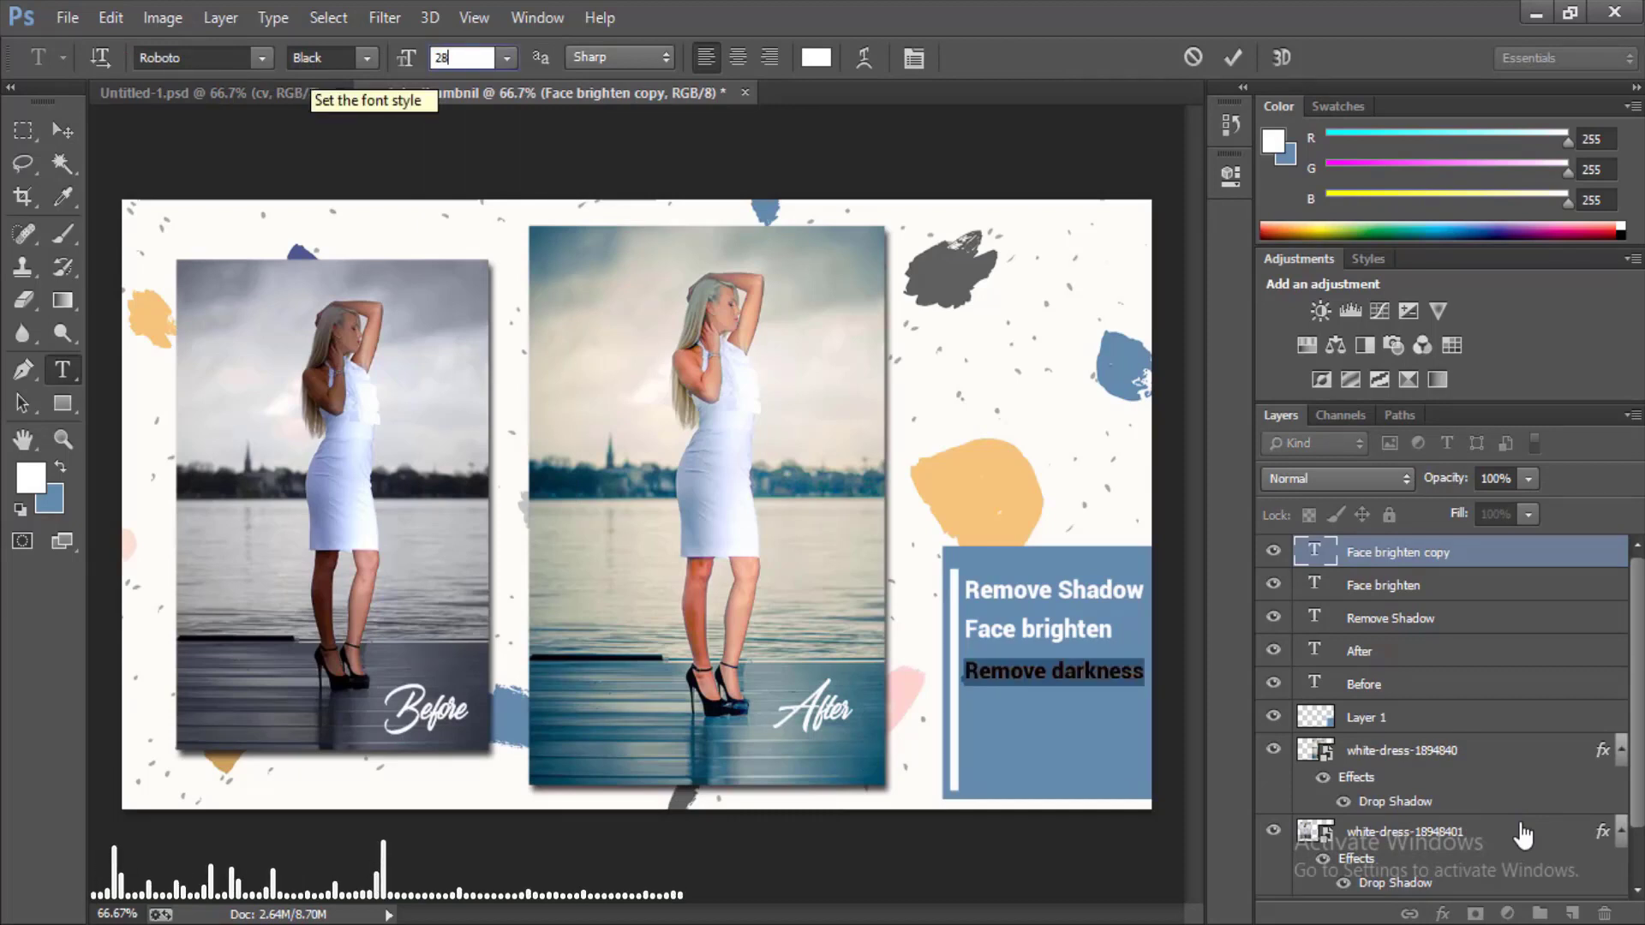
key("ctrl+Return")
- Duplicate the Remove darkness text and move the copy one line below it
key("ctrl+j")
key("v")
key("shift+Down")
key("shift+Down")
key("shift+Down")
key("shift+Down")
key("shift+Down")
key("shift+Down")
key("shift+Down")
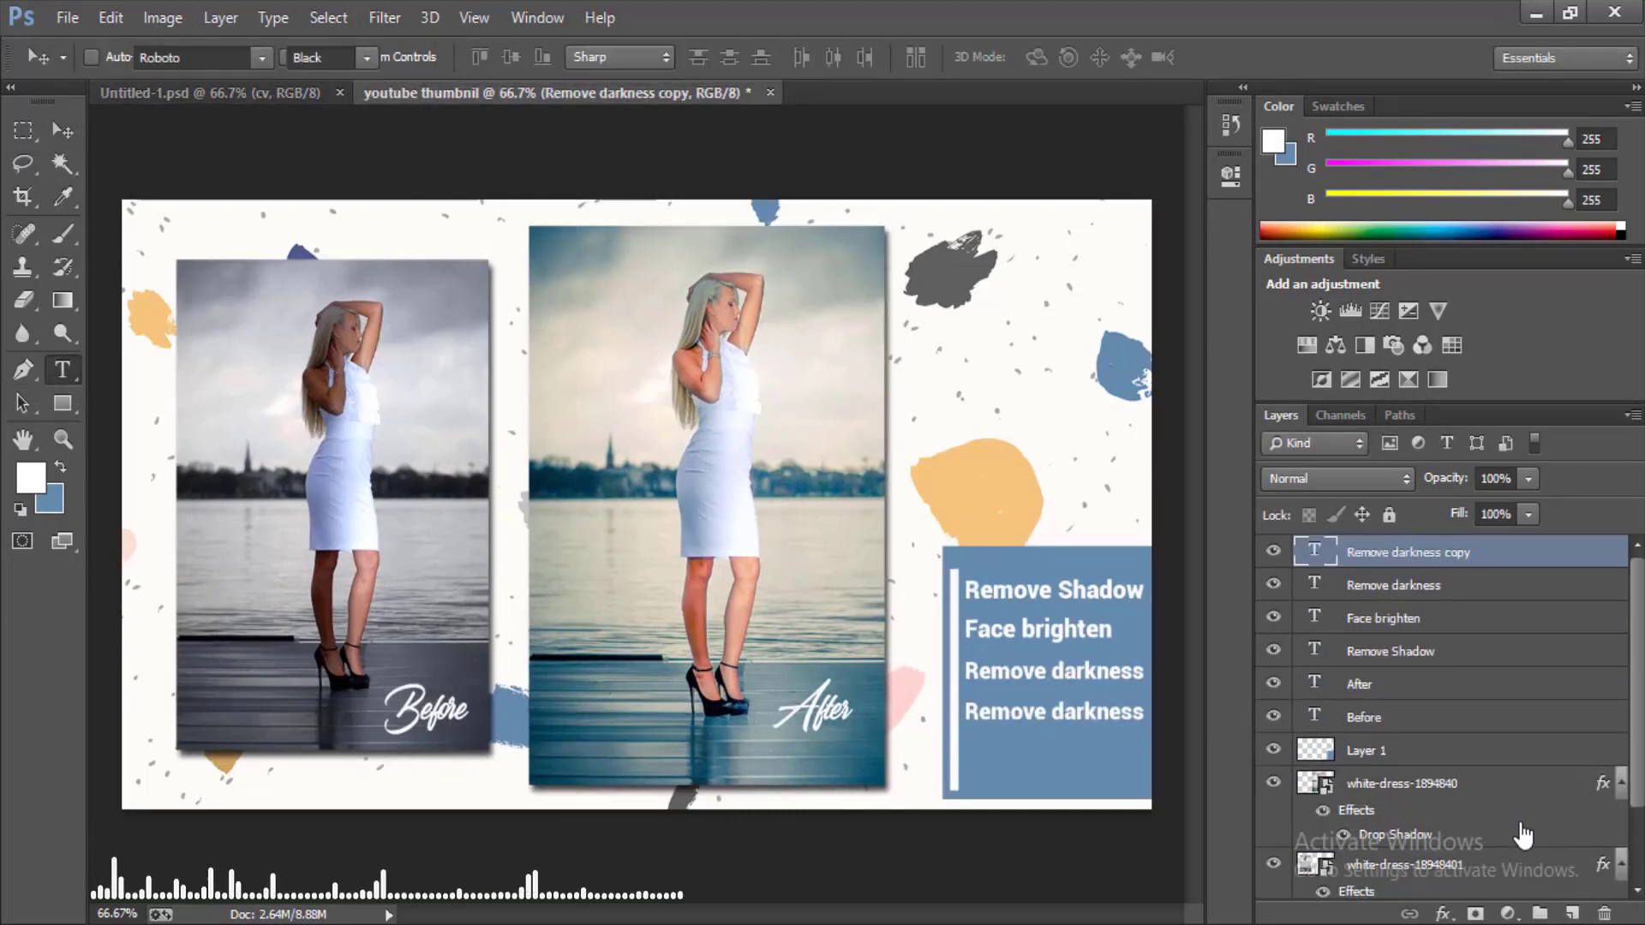
- Reword the lowest text line in the blue box as "Skin Retouching"
key("Return")
type("skin retouching")
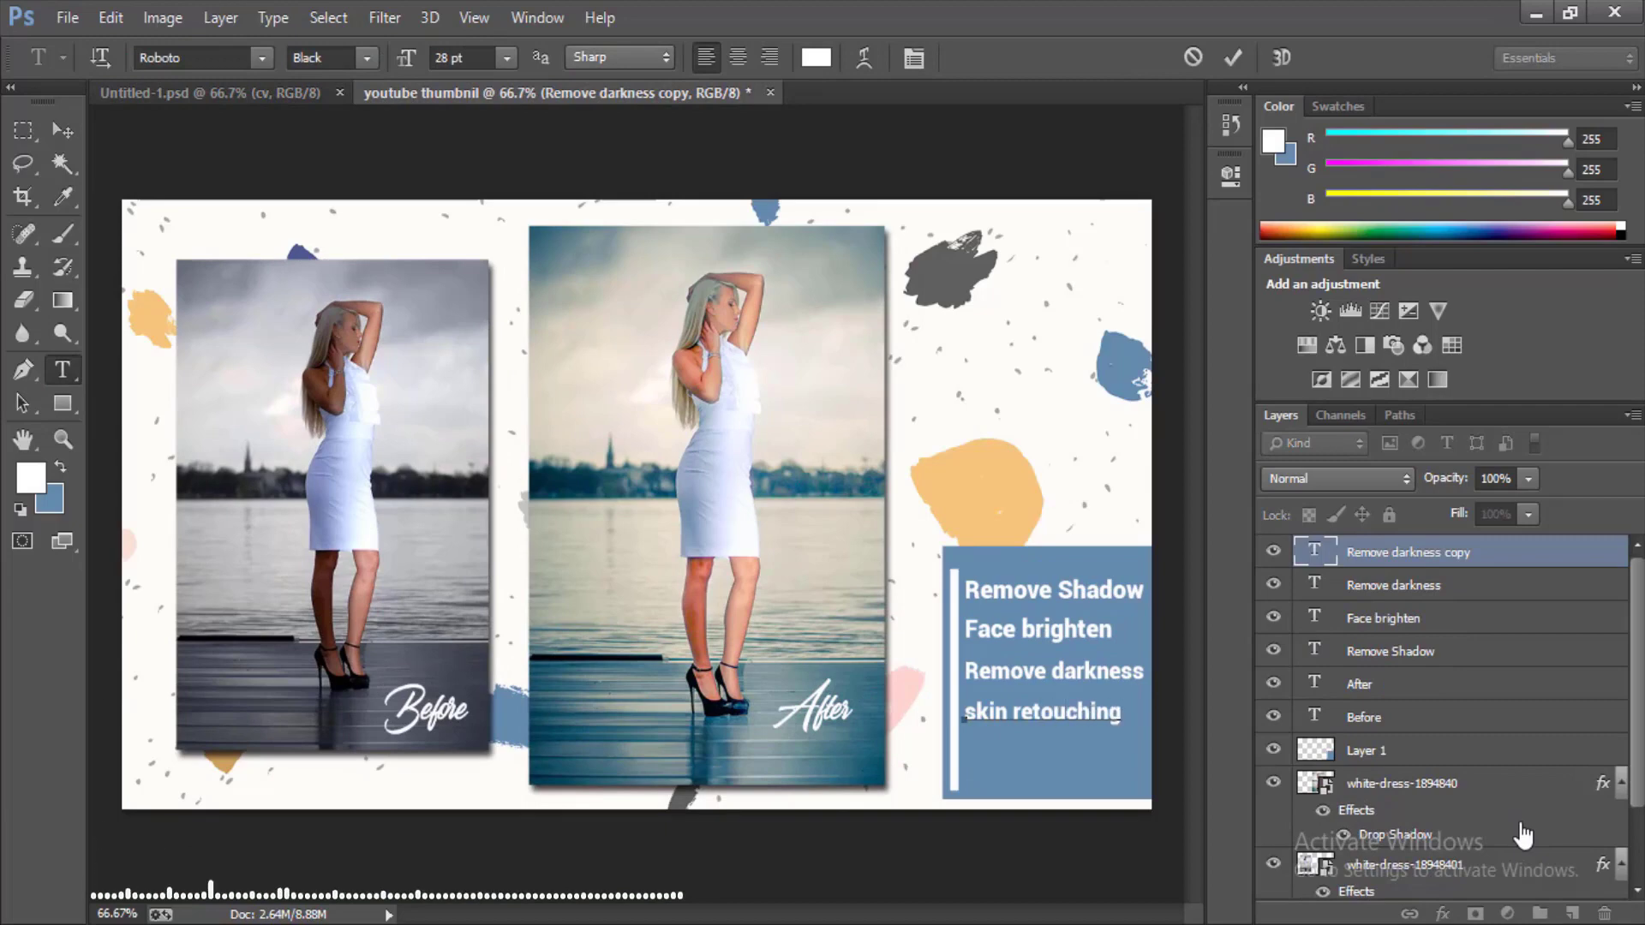
key("Home")
key("Delete")
type("S")
key("ctrl+Right")
key("Delete")
type("R")
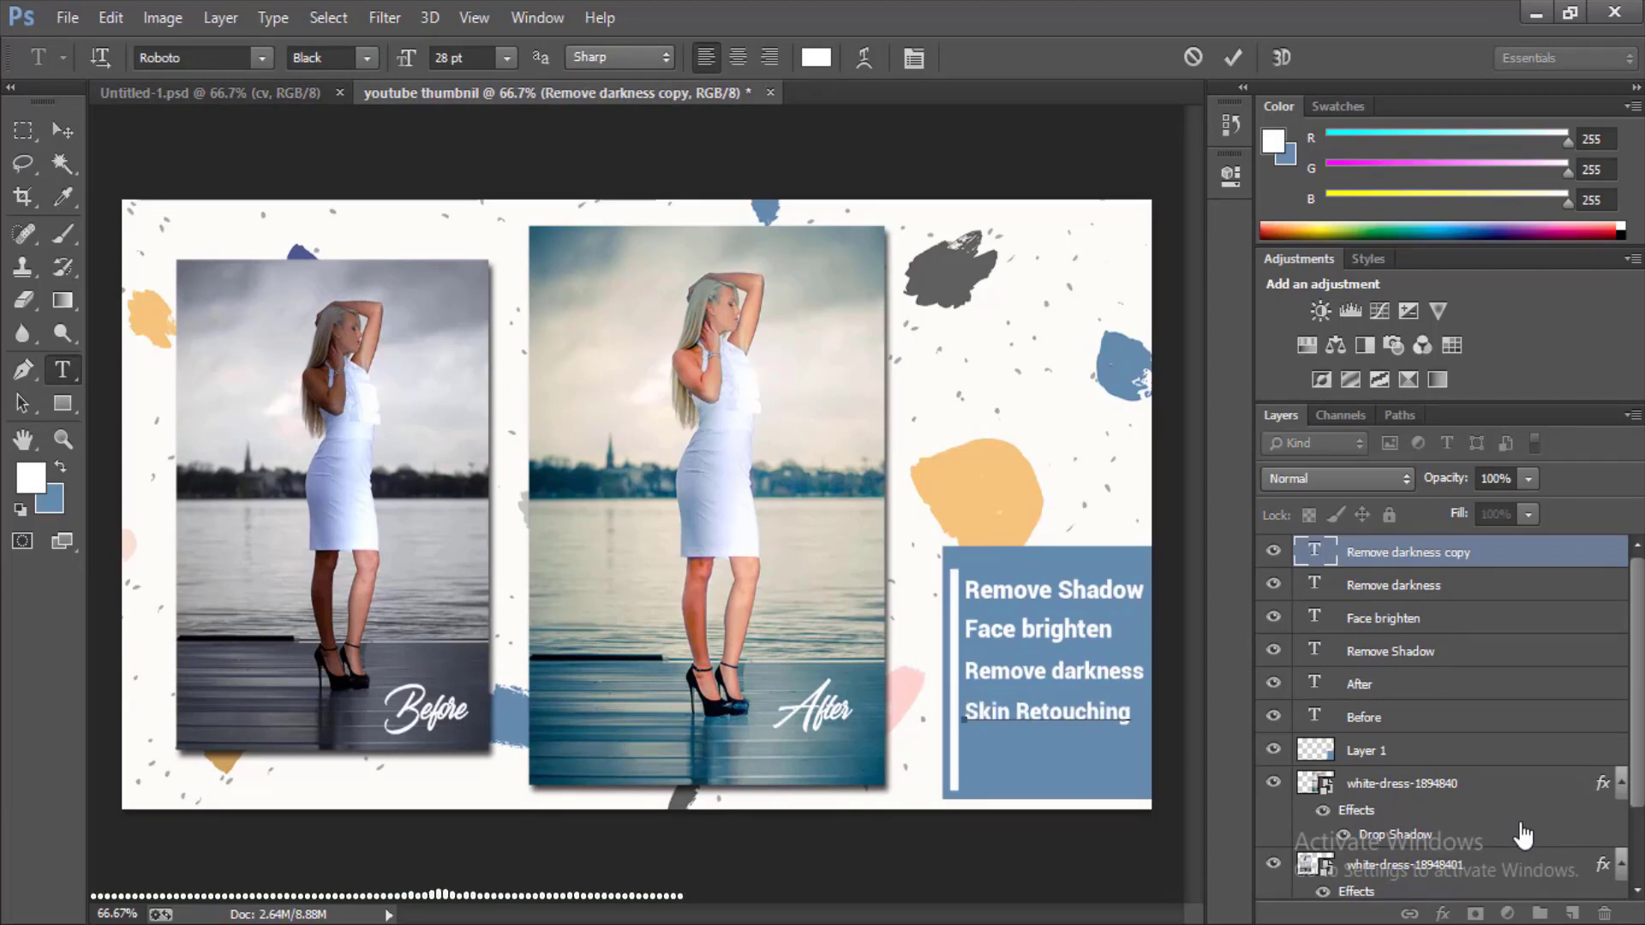
- Free-transform the box on Layer 1, raising its bottom edge to sit closer beneath the Skin Retouching line
scroll(1524, 835, "down", 1)
scroll(1517, 825, "down", 1)
left_click(1405, 672)
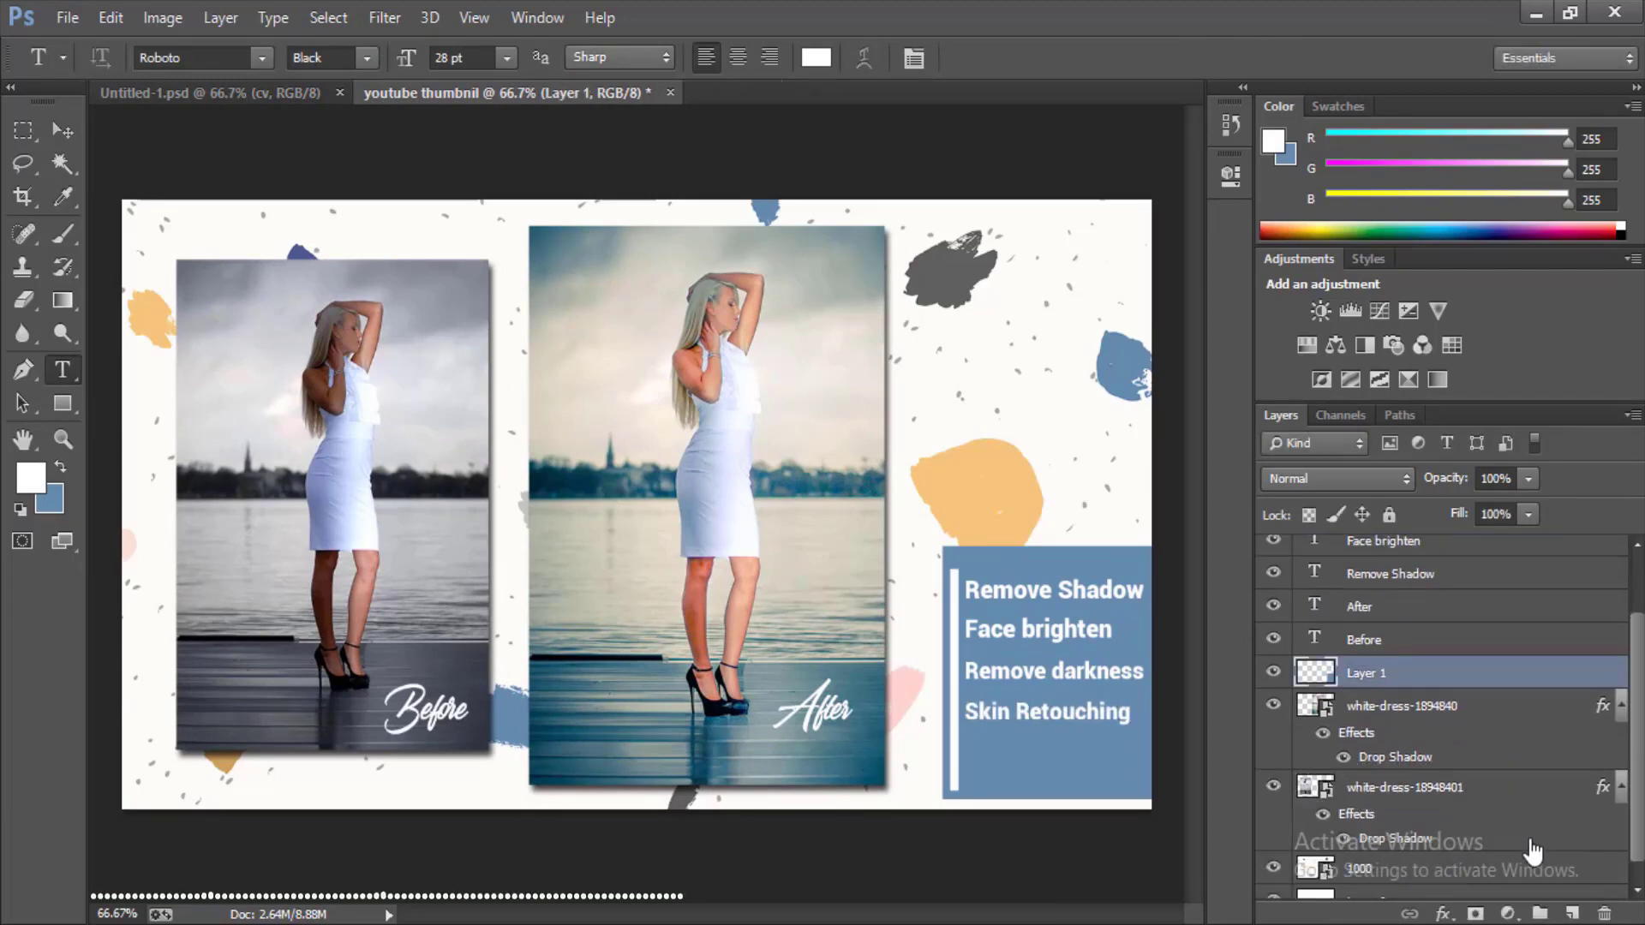
left_click(110, 17)
left_click(205, 482)
left_click_drag(1047, 799, 1047, 762)
key("Return")
key("t")
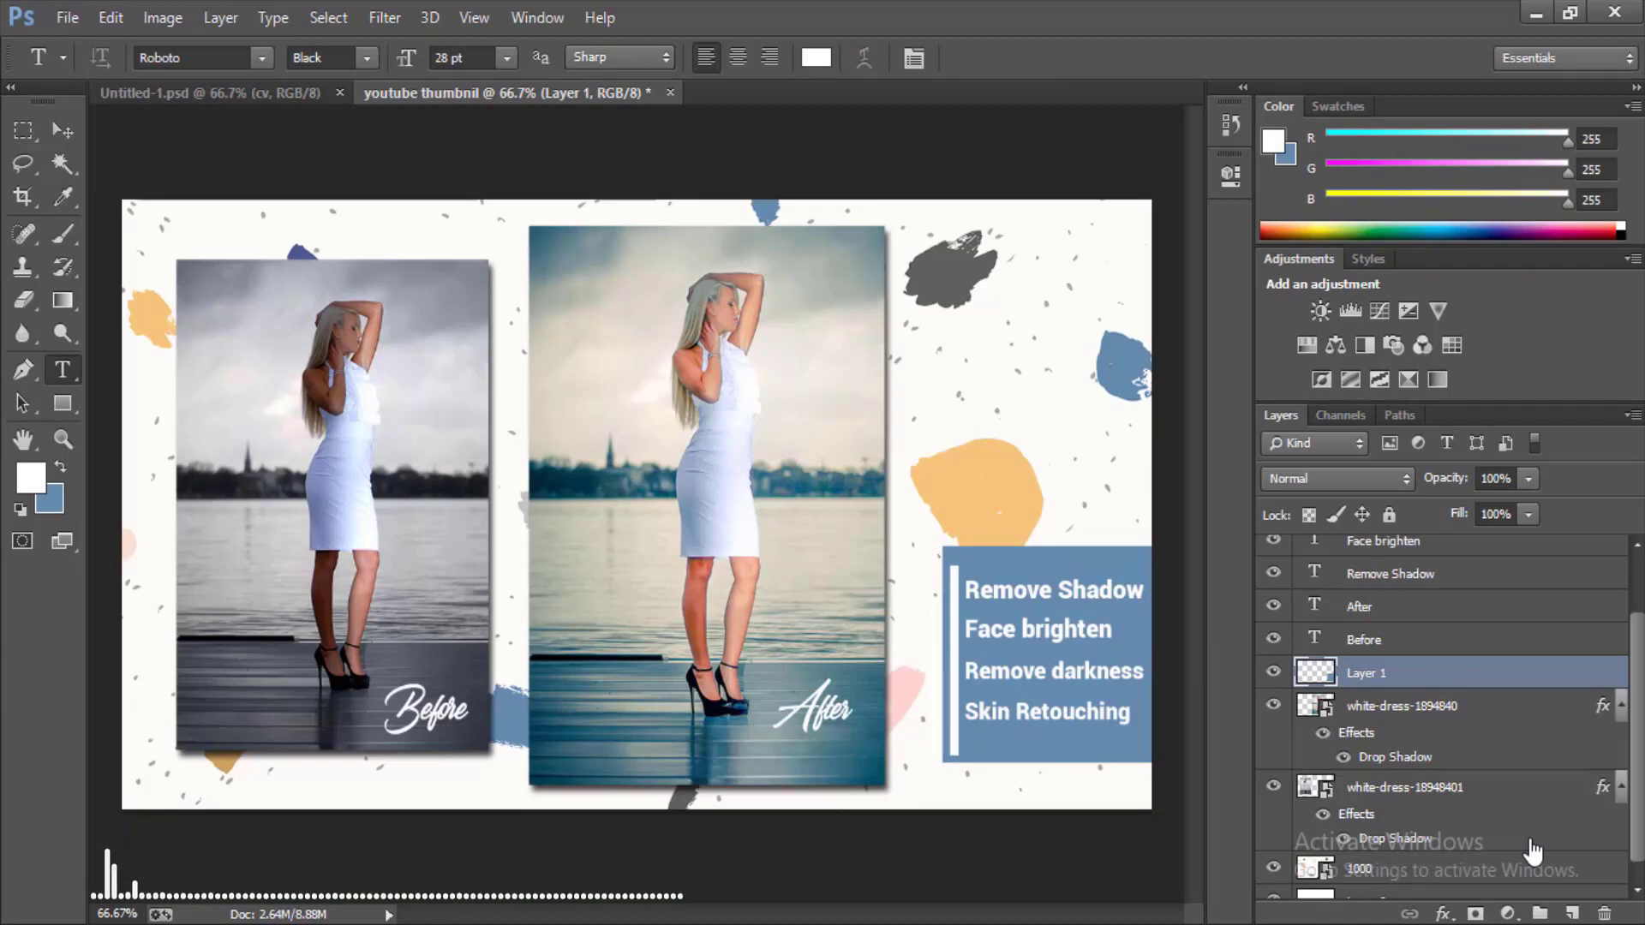
- Start a Save As of the youtube thumbnil document
key("alt")
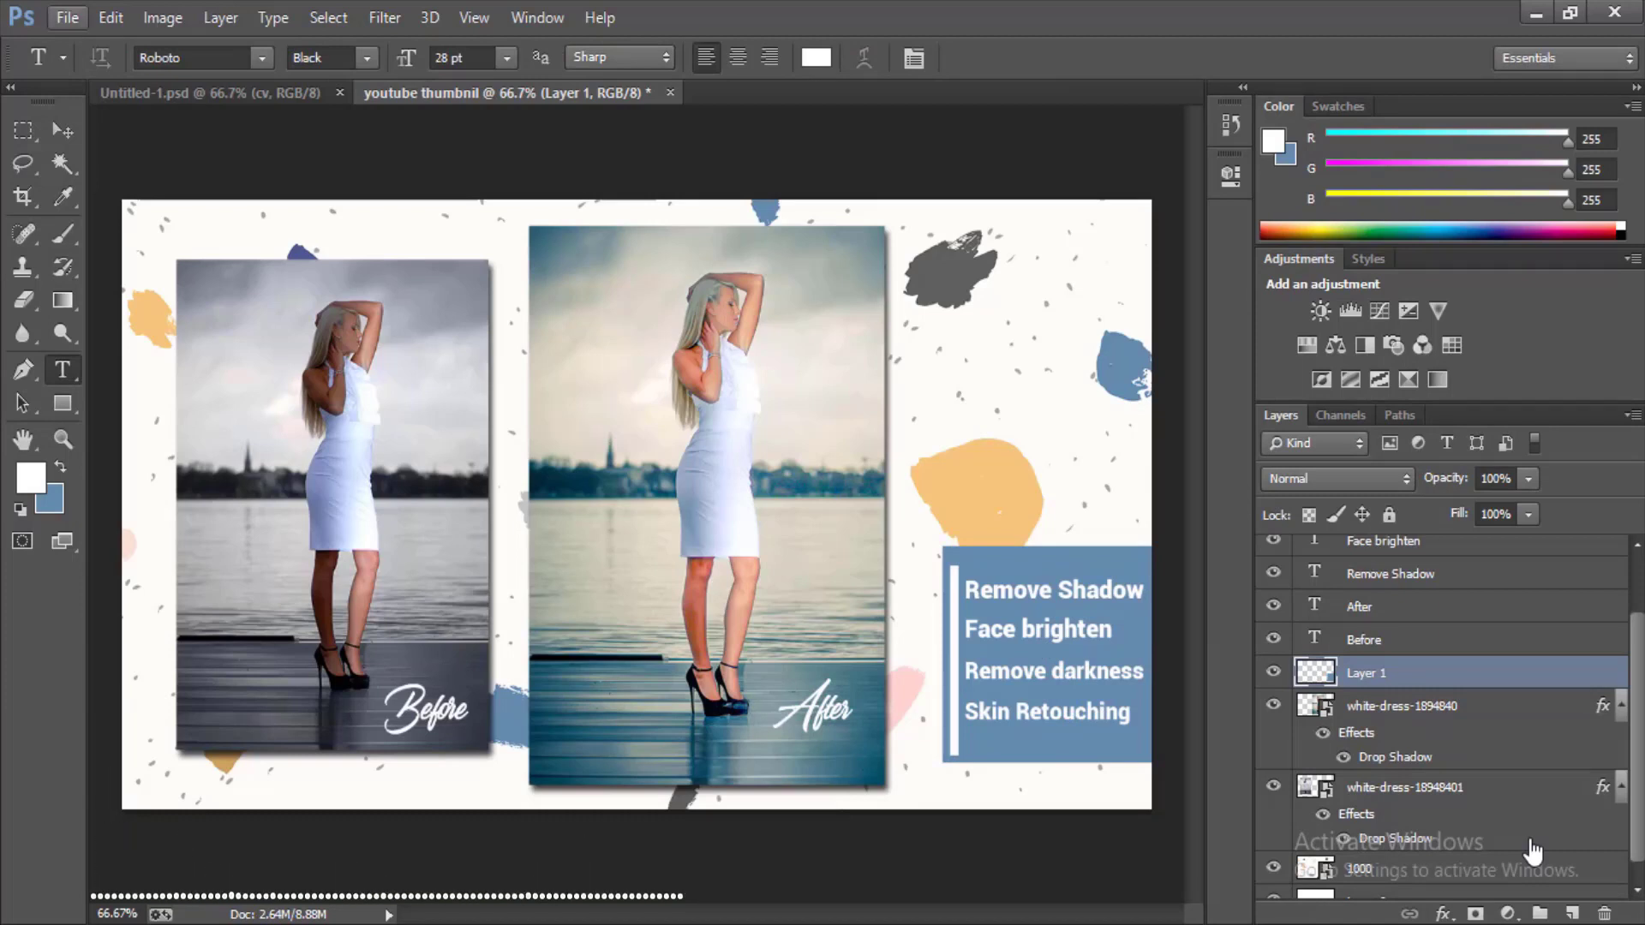
key("alt")
scroll(1533, 851, "up", 3)
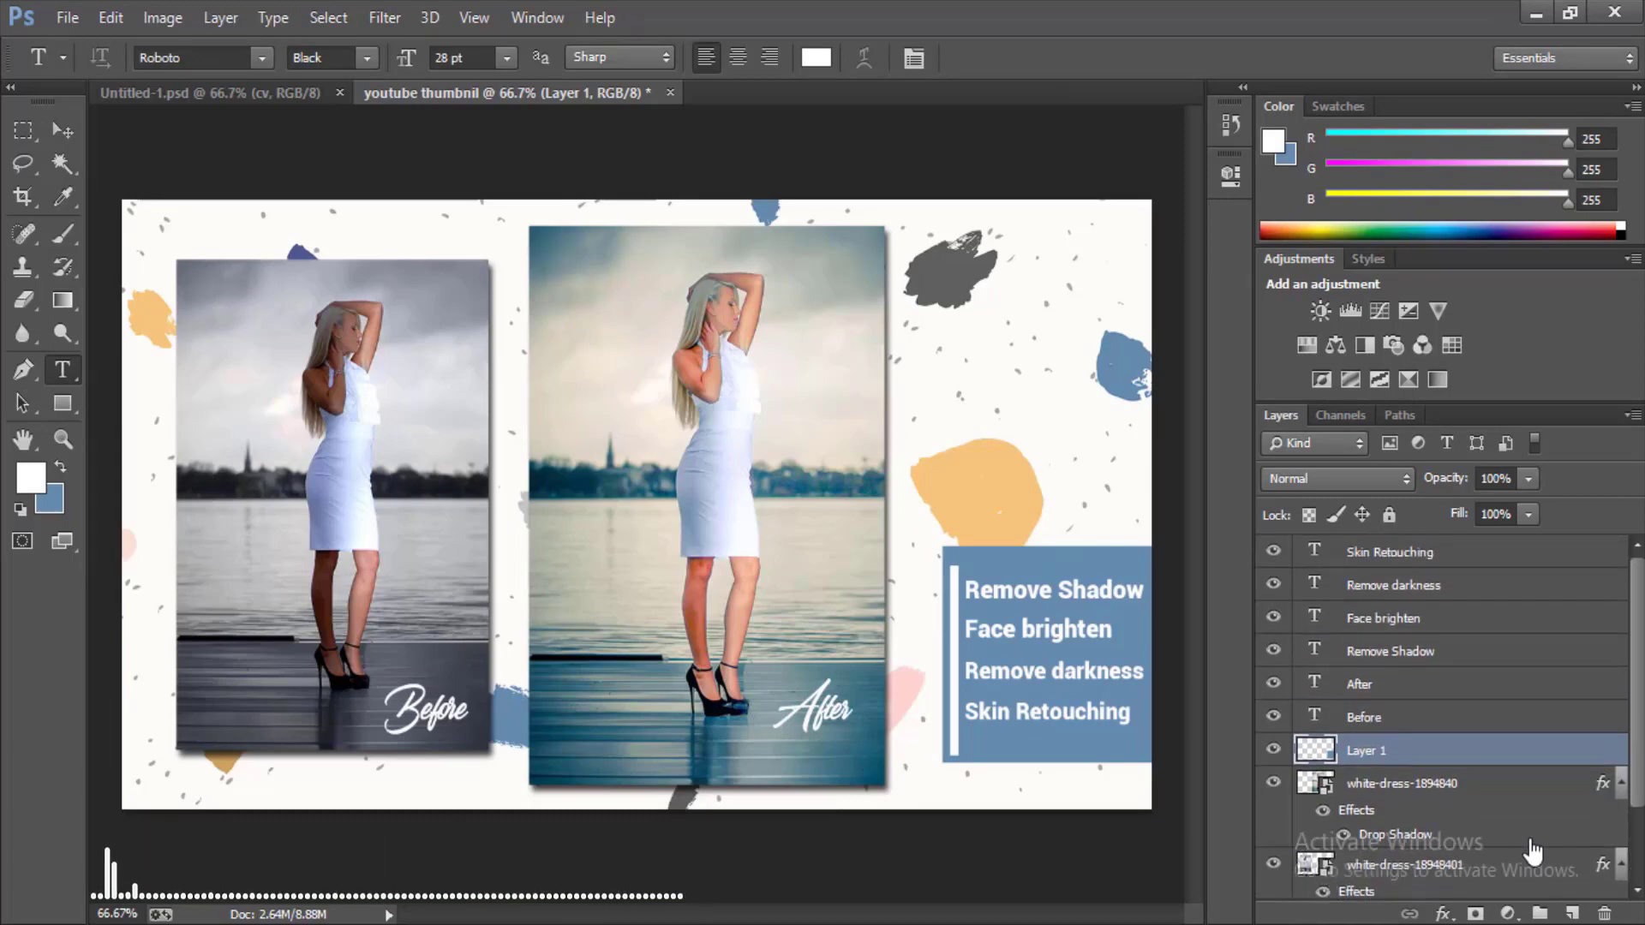
key("alt+f")
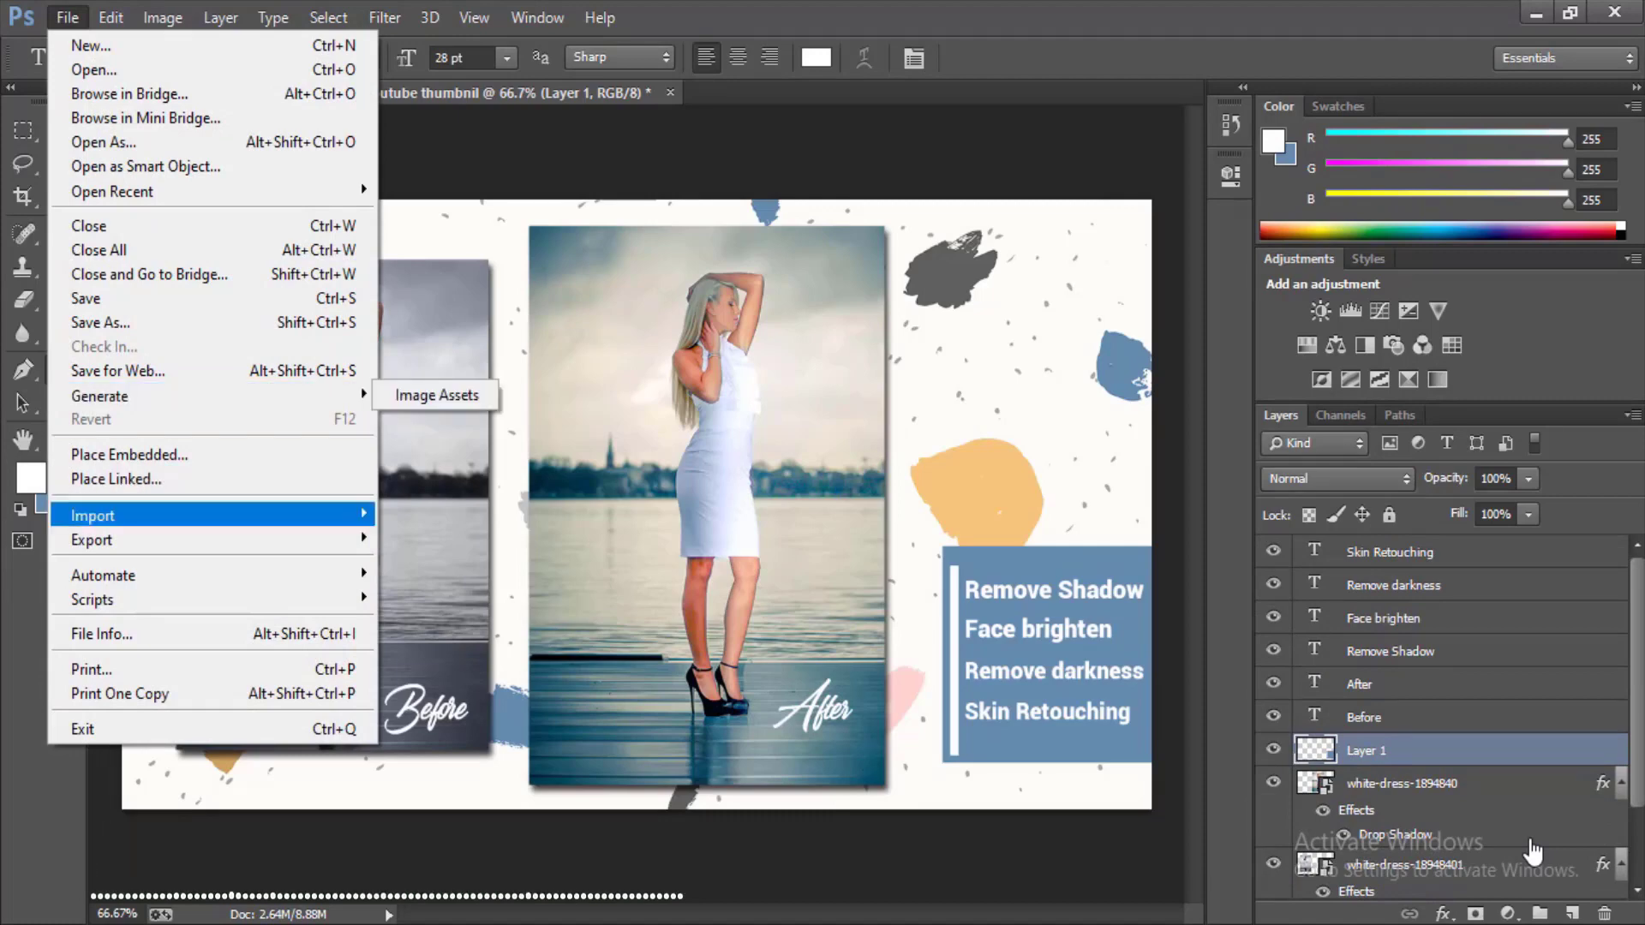
key("Down")
key("Up")
key("Up")
key("Up")
key("Up")
key("Up")
key("Up")
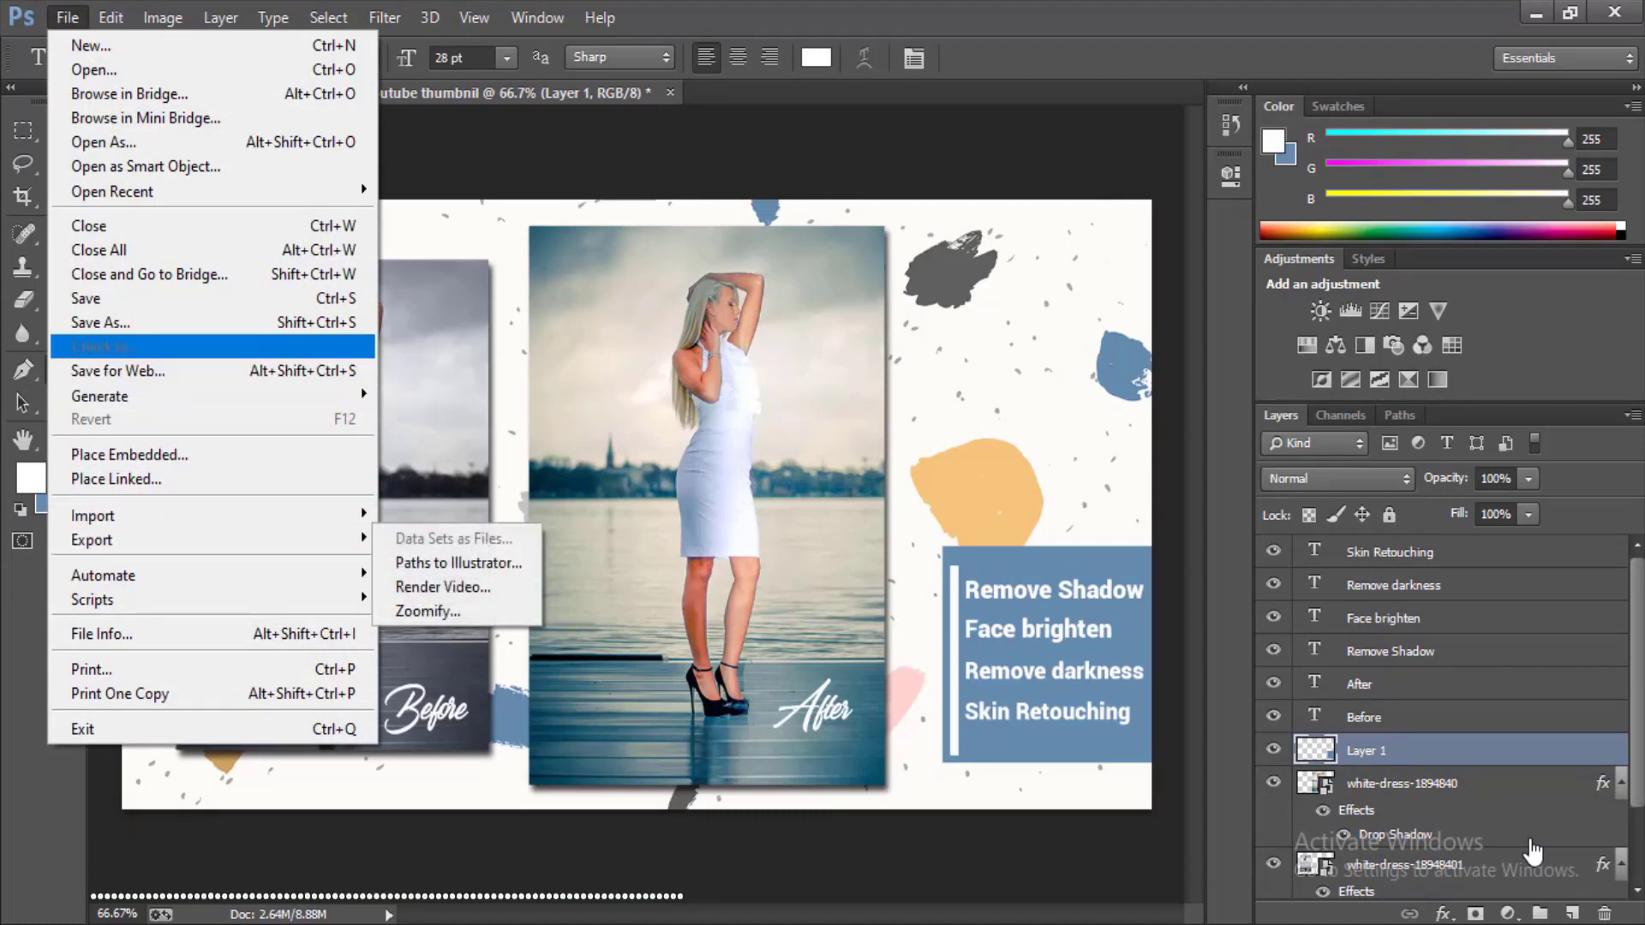
key("Return")
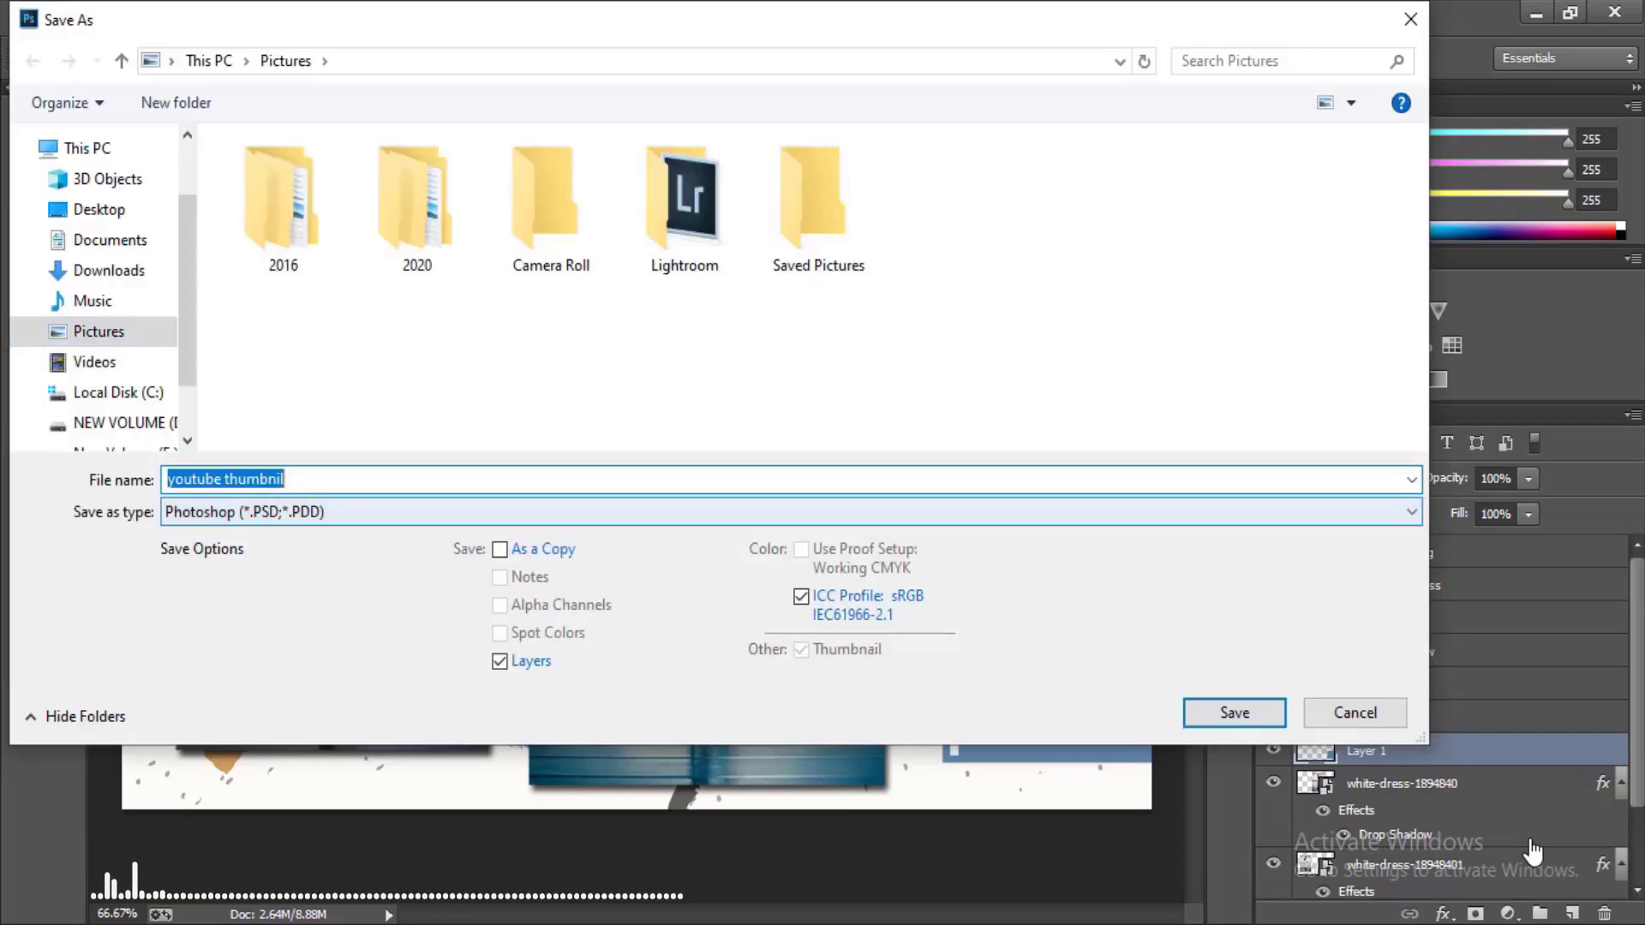
- Set the save format of the thumbnail file to JPEG (*.JPG;*.JPEG;*.JPE)
key("Tab")
key("alt+Down")
key("Down")
key("Down")
key("Down")
key("Down")
key("Down")
key("Down")
key("Down")
key("Down")
key("Down")
key("Down")
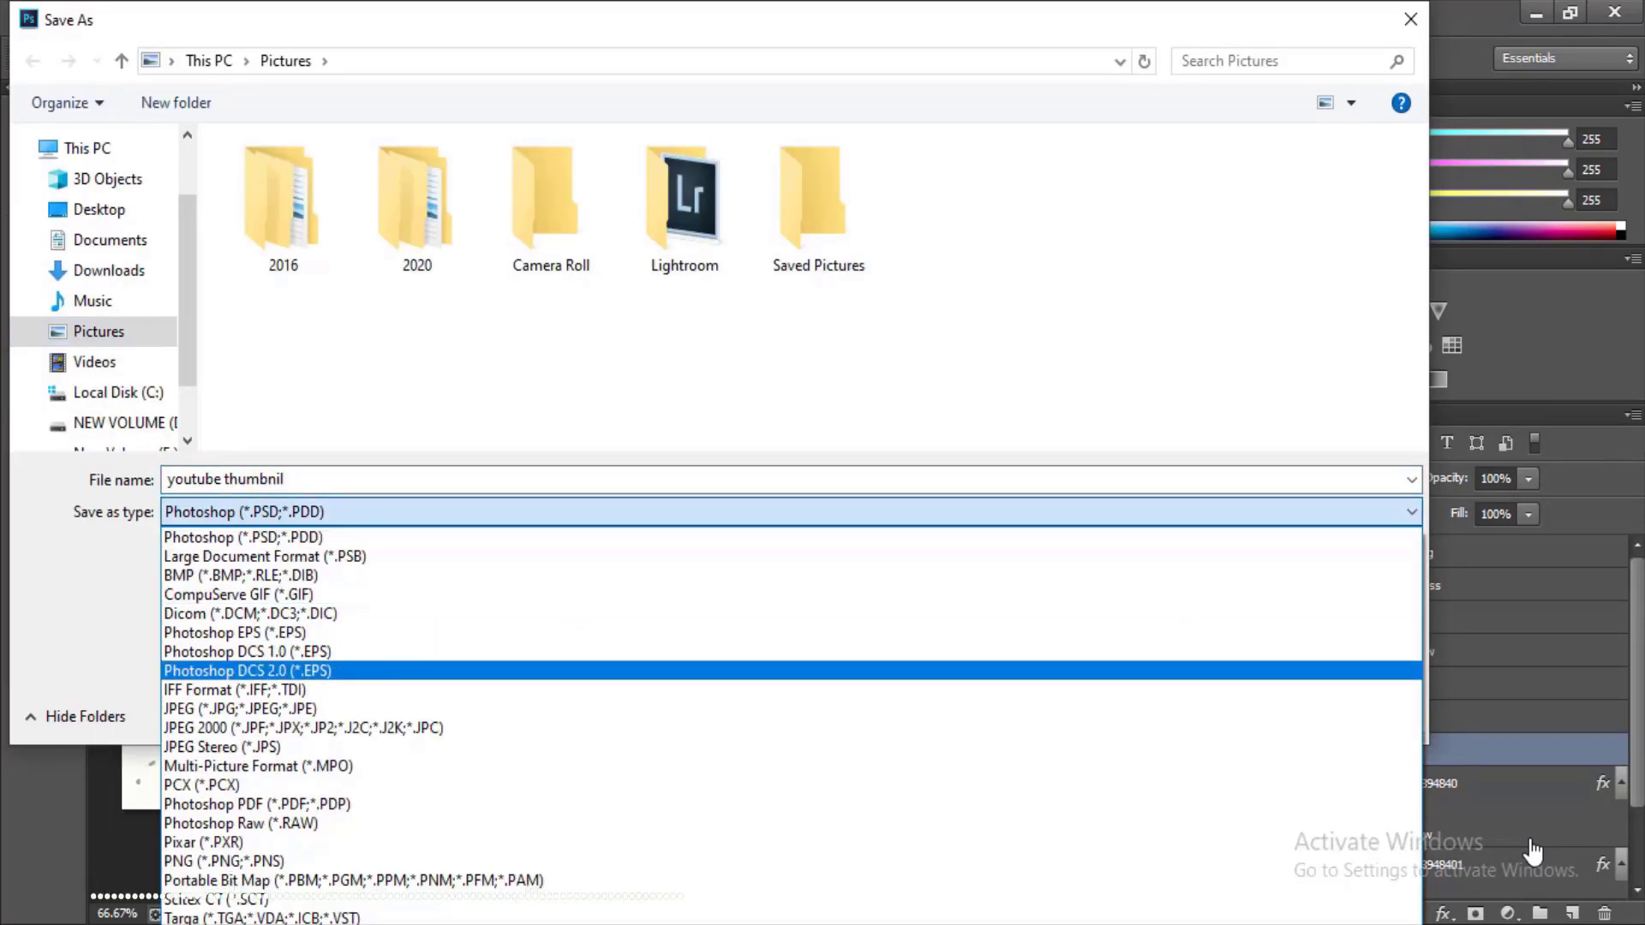
key("Up")
key("Return")
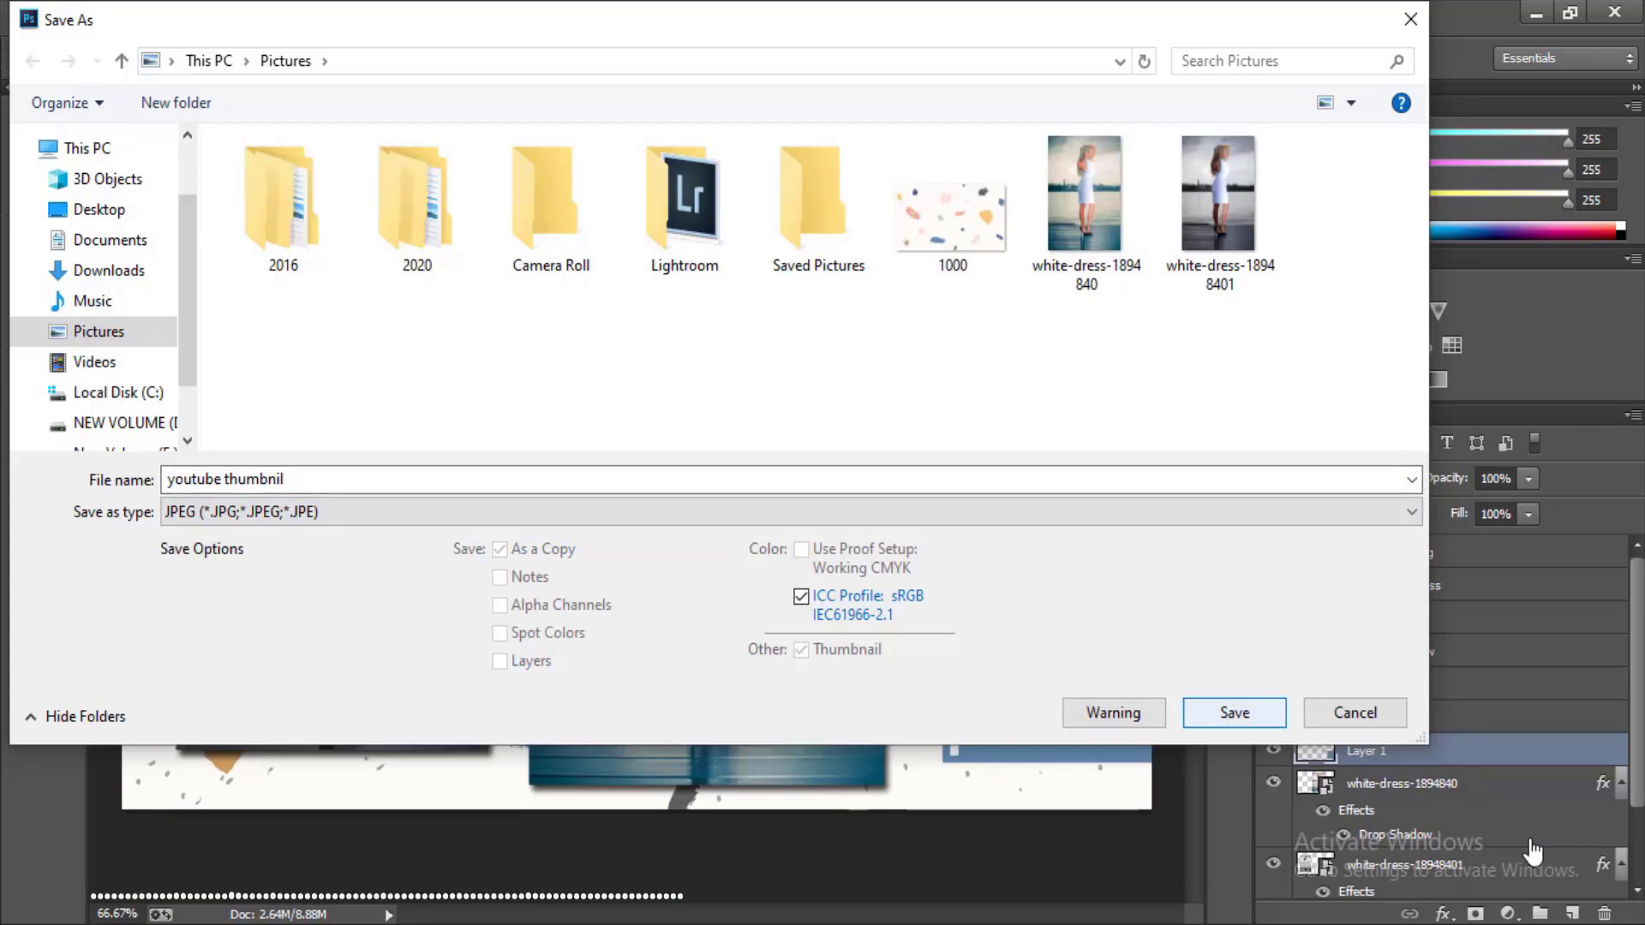
- Save the JPEG as "youtube thumbnil" in the Pictures folder, using quality 10 (Maximum) and the Progressive format with 3 scans
key("shift+Tab")
key("Return")
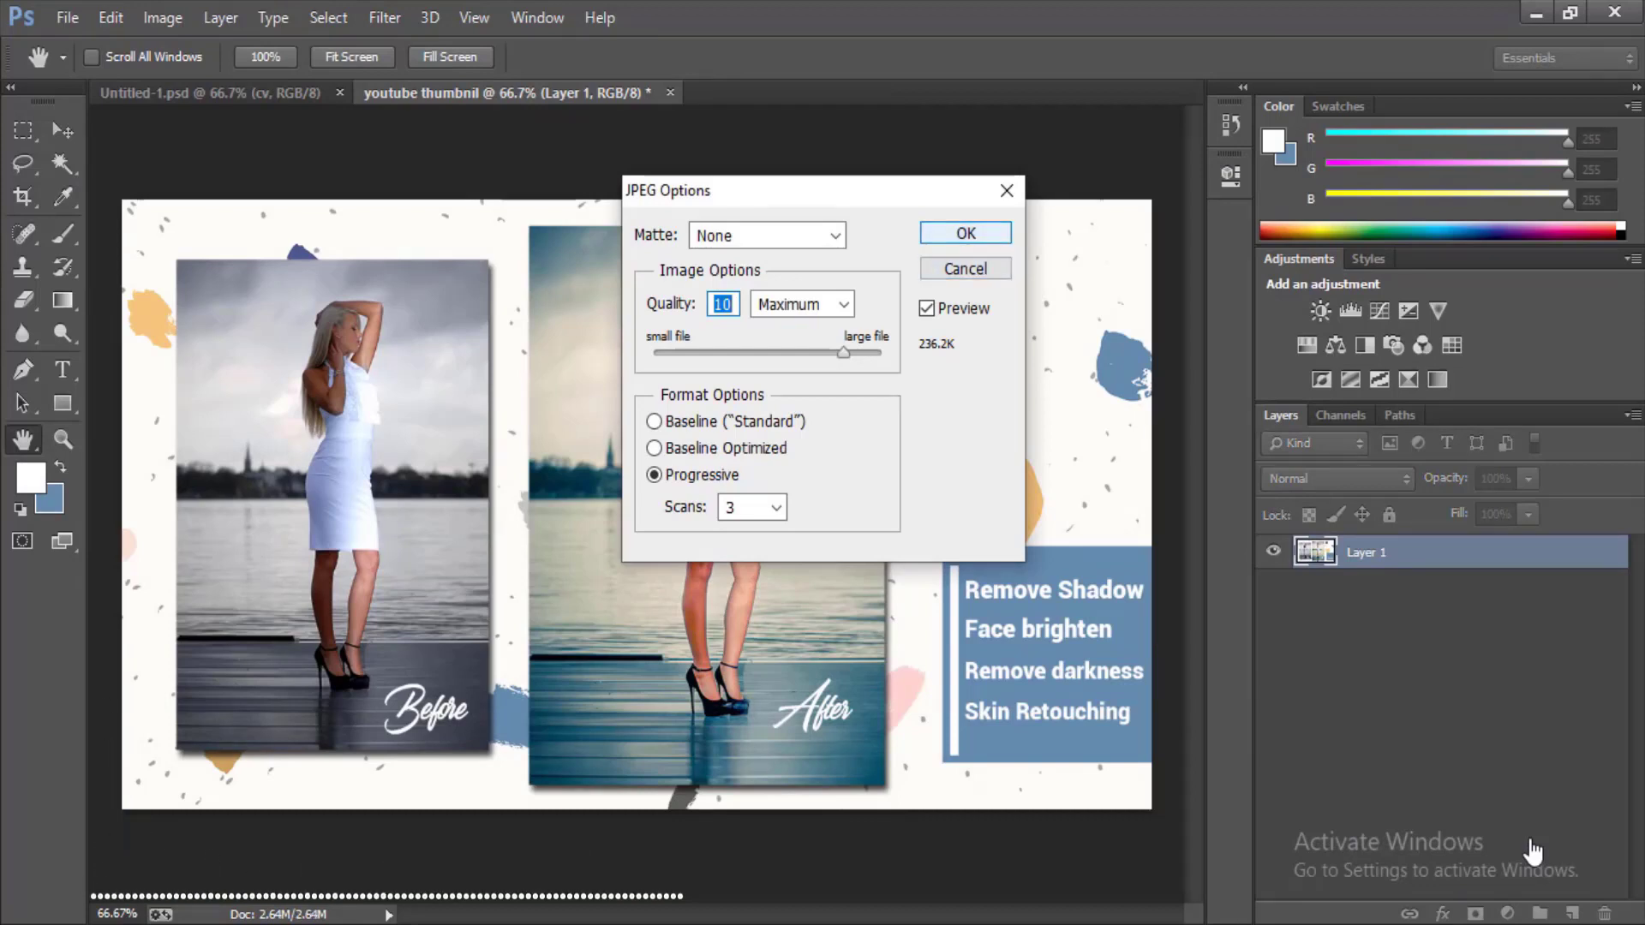
key("Return")
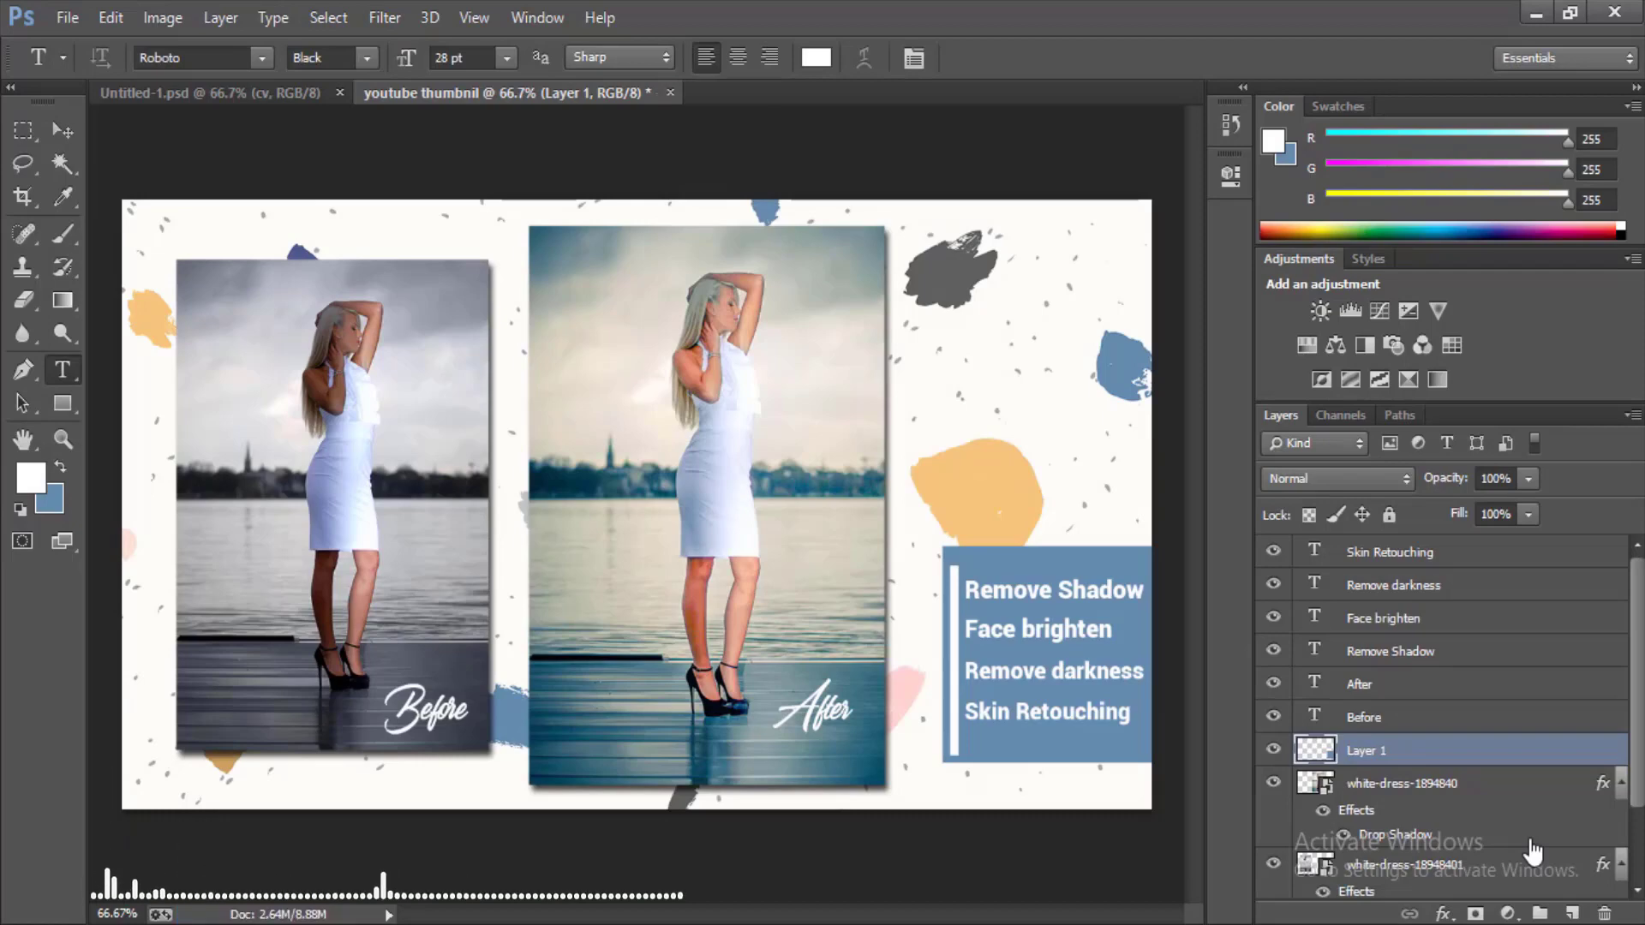
- Switch to File Explorer and open the exported youtube thumbnil image from the Pictures folder
key("alt+Tab")
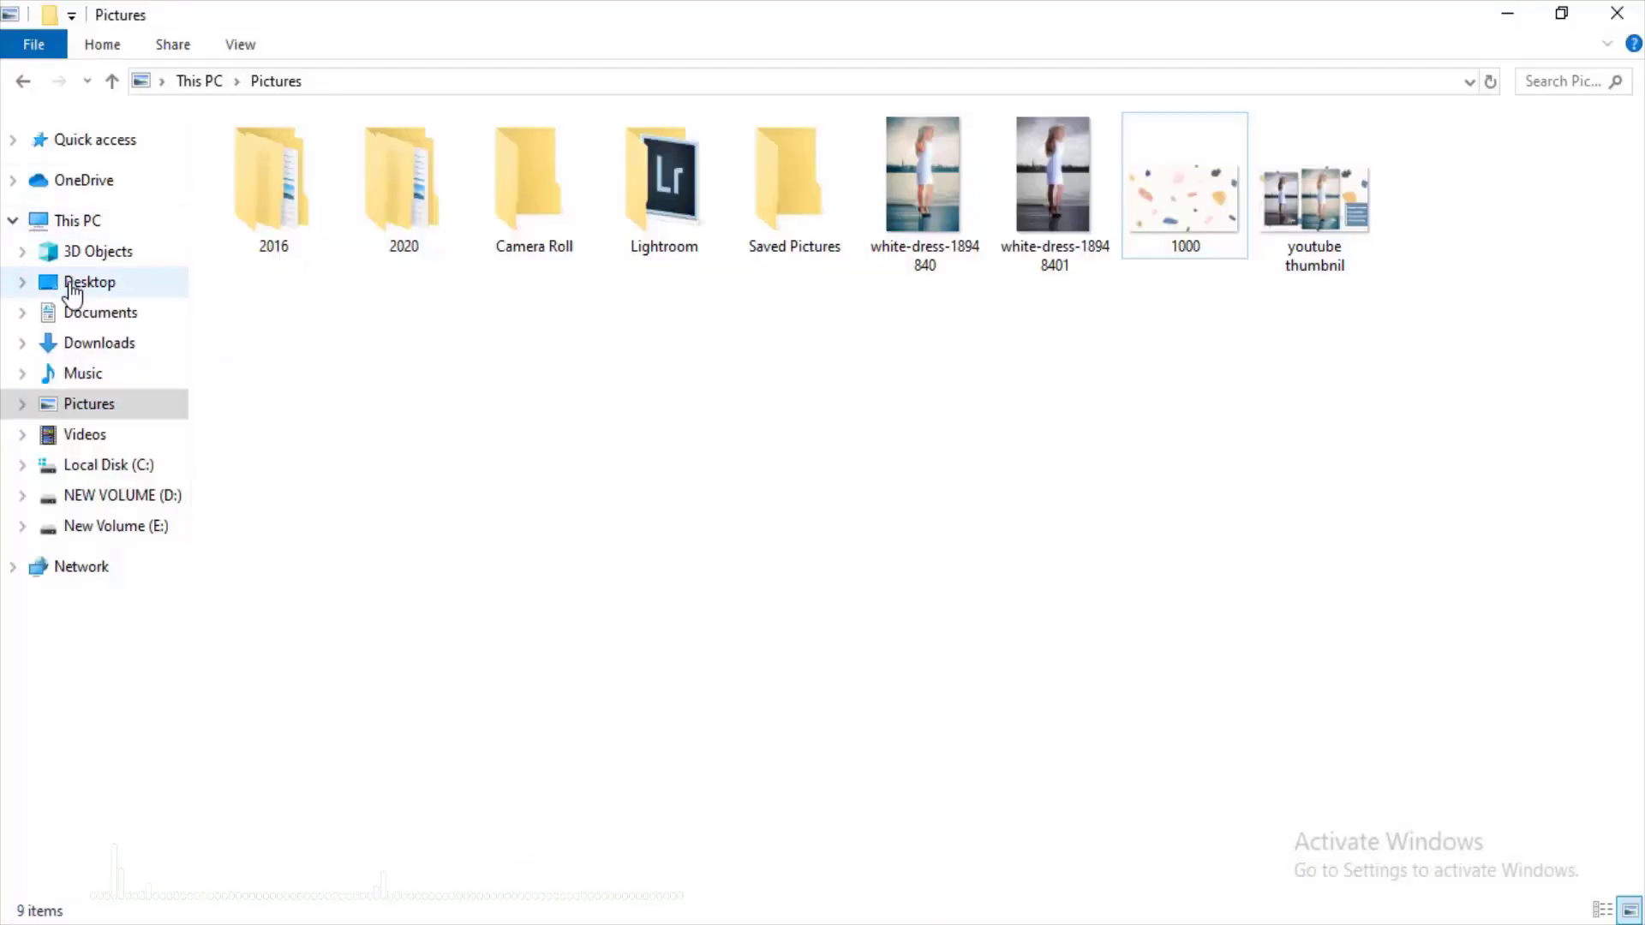
left_click(1275, 207)
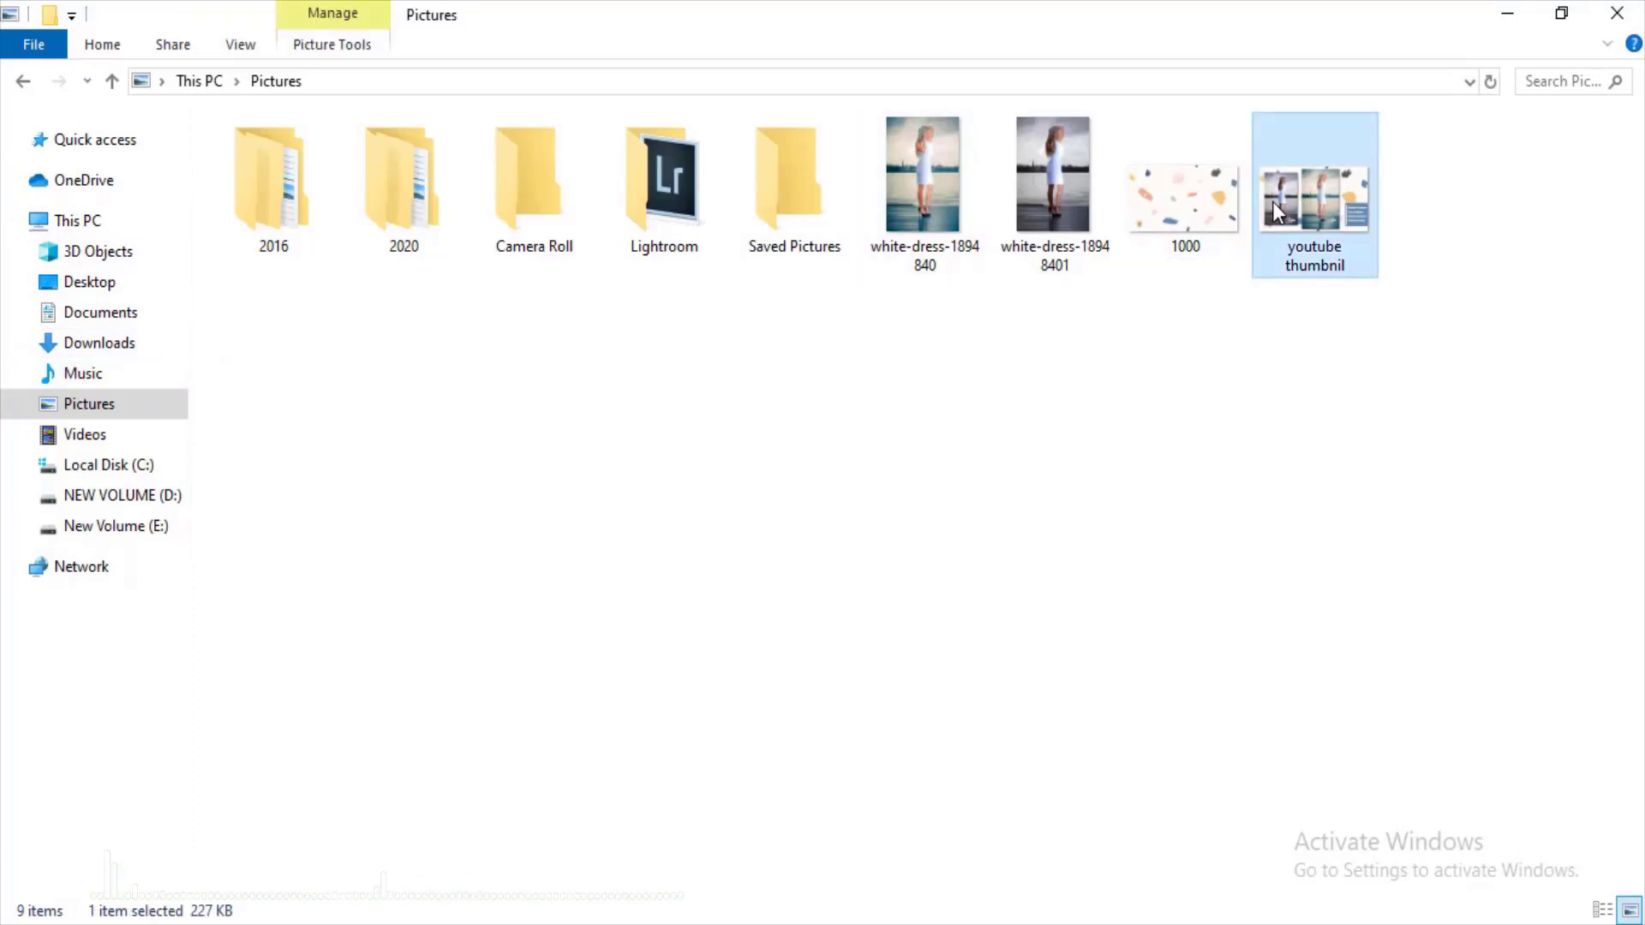
double_click(1272, 202)
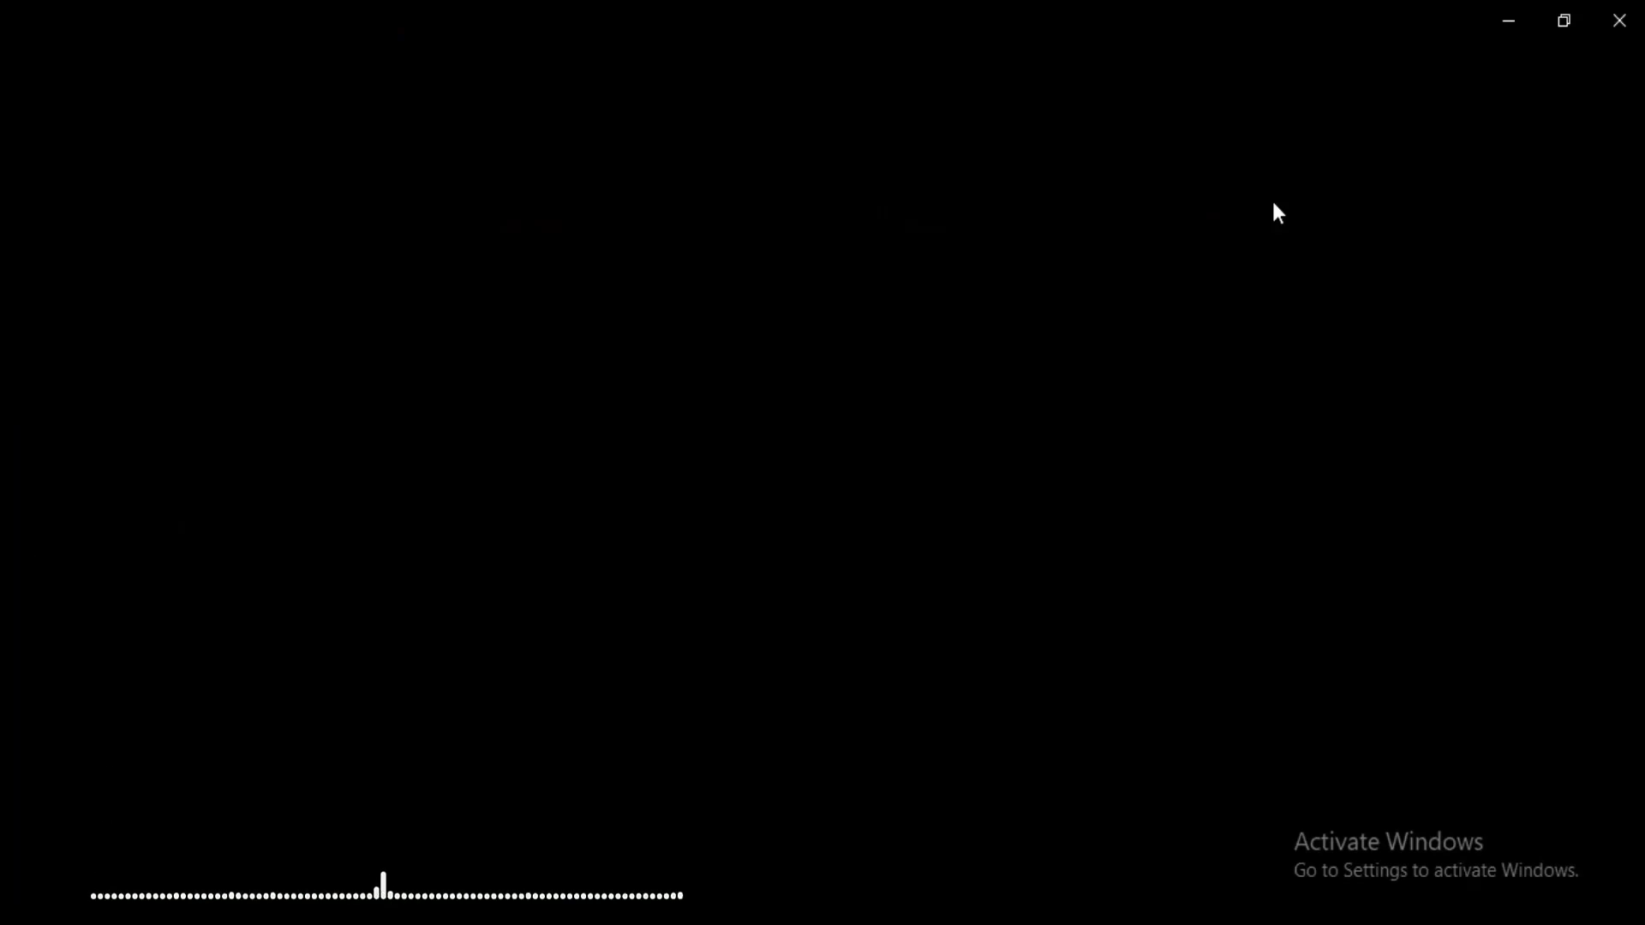